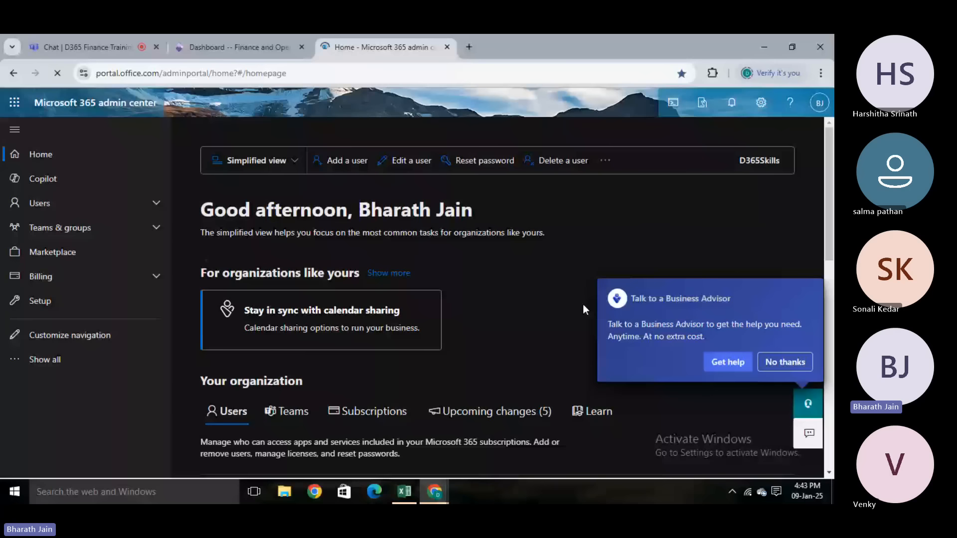
Dismiss the business advisor offer and open the list of active users
{"action": "left_click", "coordinate": [790, 357]}
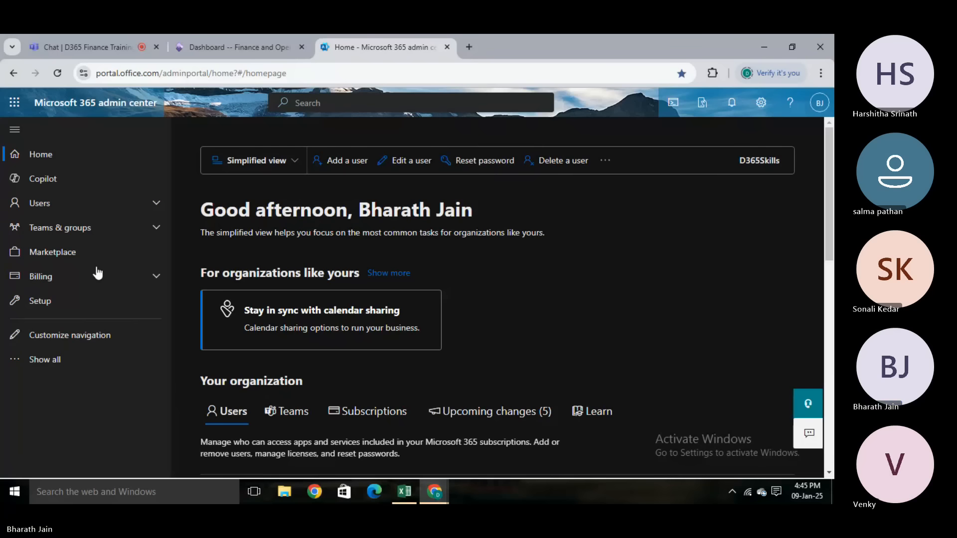
{"action": "left_click", "coordinate": [132, 202]}
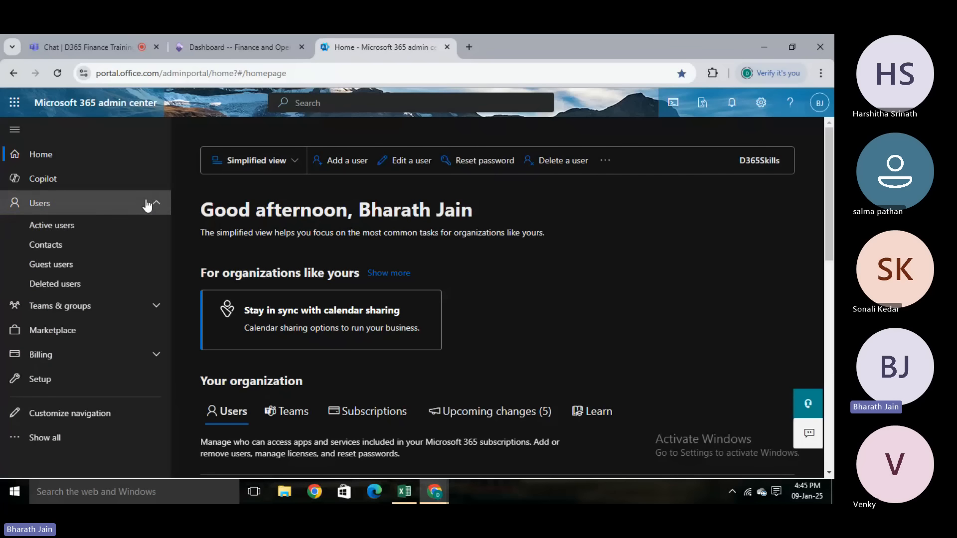
{"action": "left_click", "coordinate": [67, 232]}
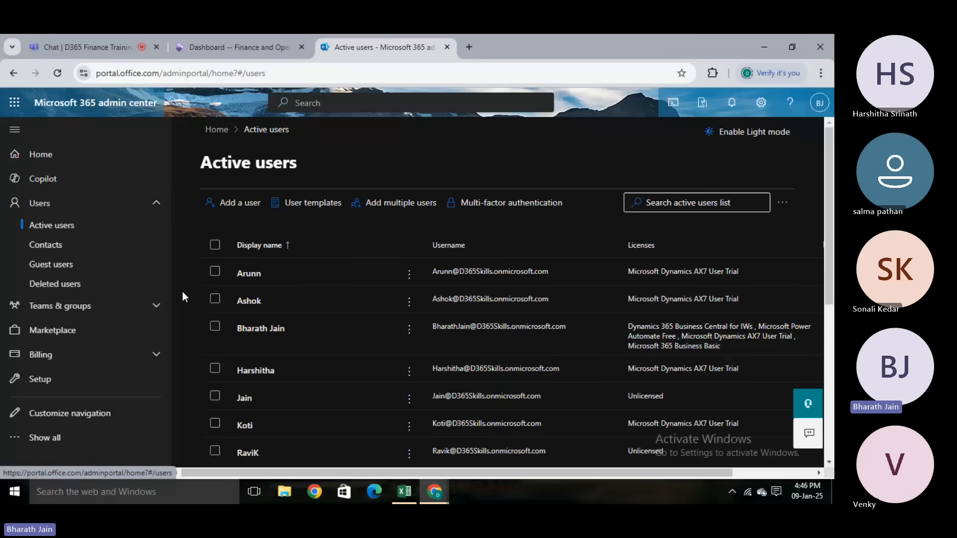
Start adding a user and fill in the person's first name as first name, display name and username
{"action": "left_click", "coordinate": [237, 205]}
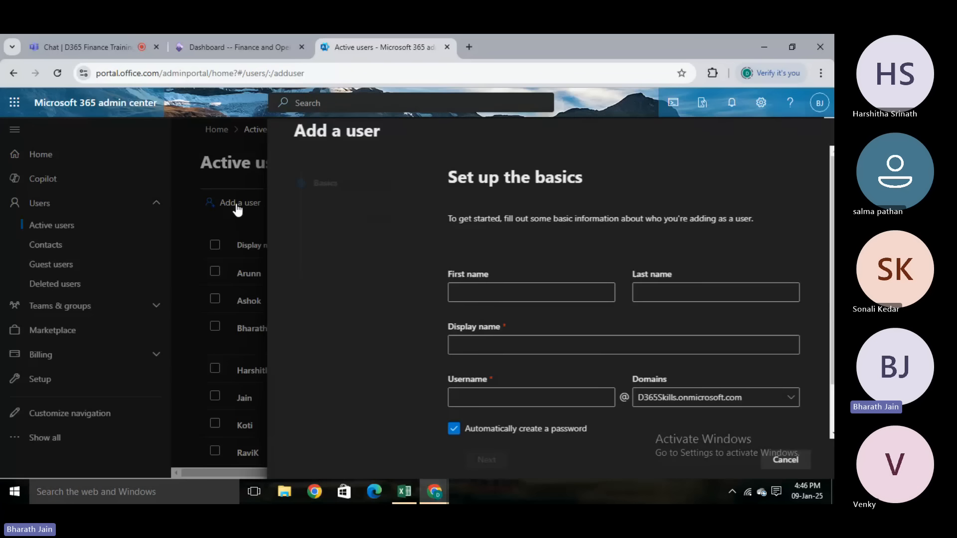
{"action": "left_click", "coordinate": [484, 291]}
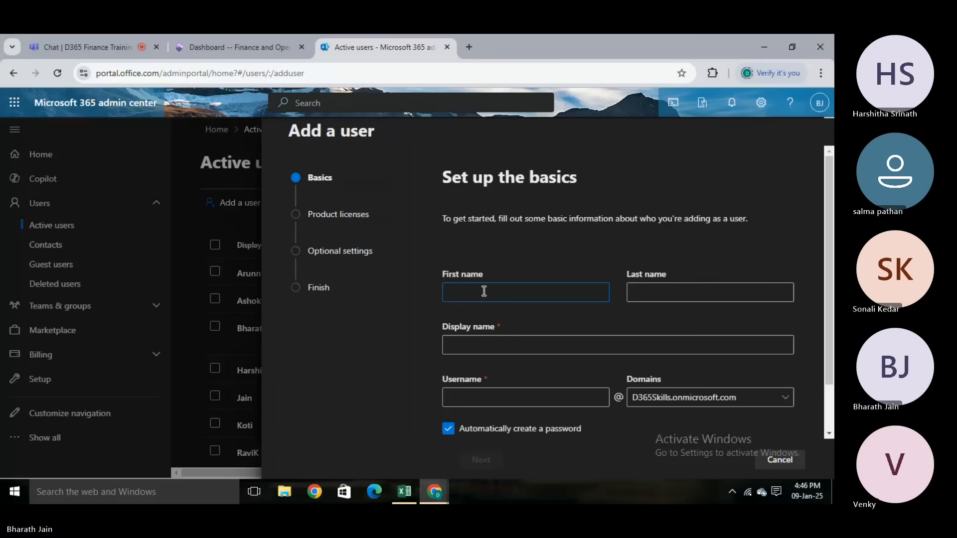
{"action": "type", "text": "Sonali"}
{"action": "left_click", "coordinate": [462, 345]}
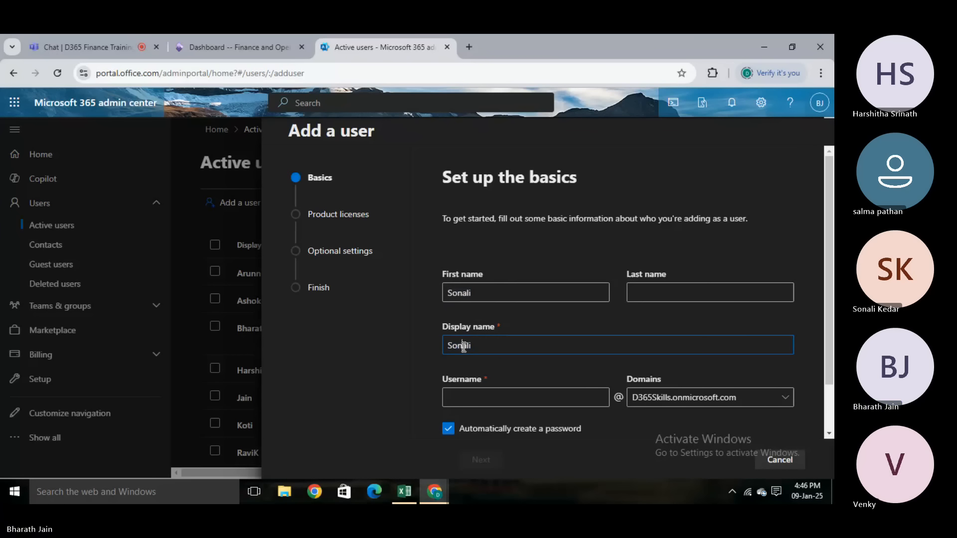
{"action": "left_click", "coordinate": [480, 399]}
{"action": "type", "text": "Sonali"}
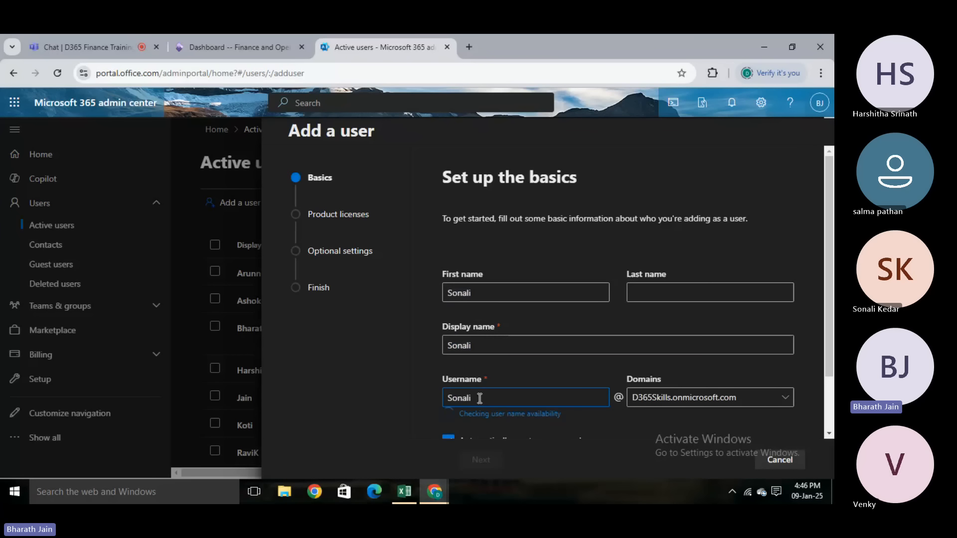
Turn off automatic password creation and the password change at first sign-in, enter the account password, and continue to product licenses
{"action": "left_click_drag", "start_coordinate": [831, 300], "coordinate": [825, 349]}
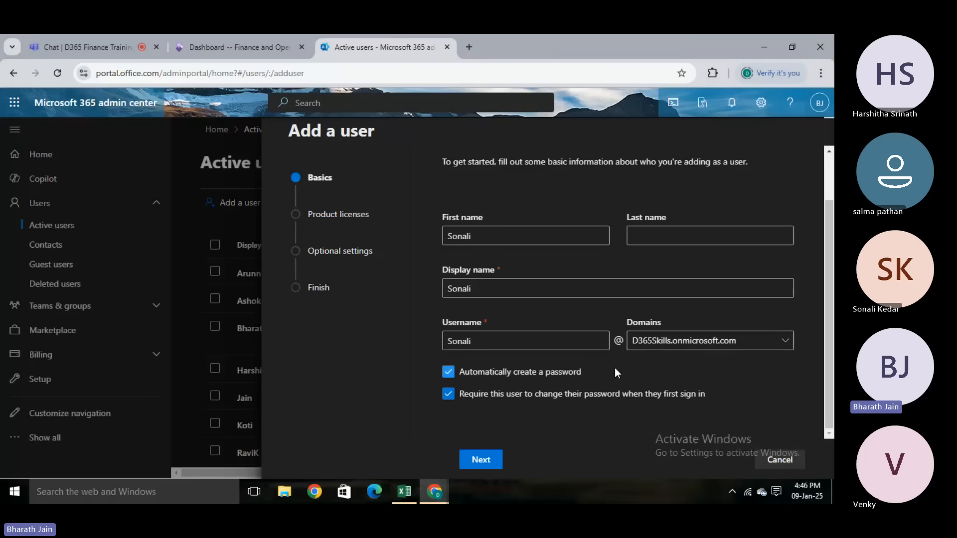
{"action": "left_click", "coordinate": [461, 374]}
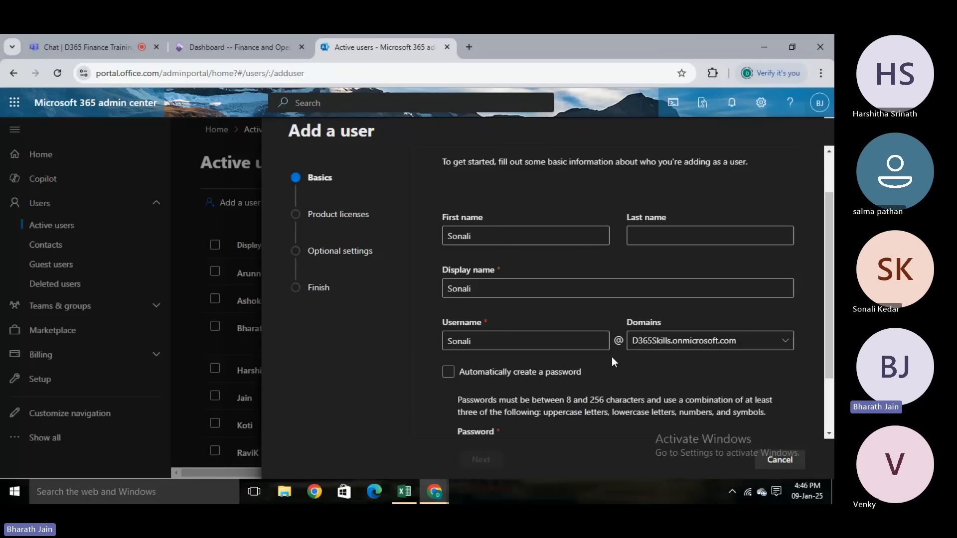
{"action": "scroll", "coordinate": [830, 313], "scroll_direction": "down", "scroll_amount": 1}
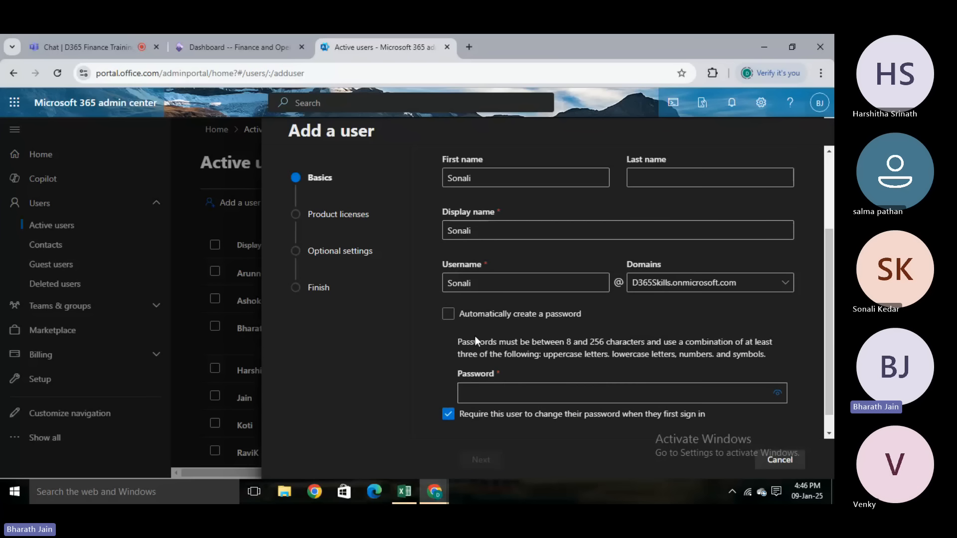
{"action": "left_click", "coordinate": [464, 413]}
{"action": "left_click", "coordinate": [488, 391]}
{"action": "type", "text": "•••••••"}
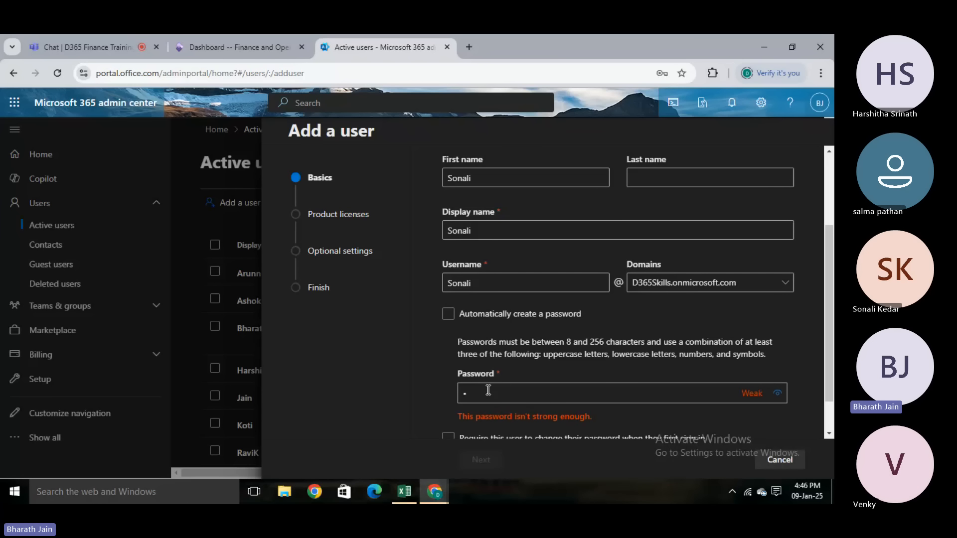
{"action": "type", "text": "••••"}
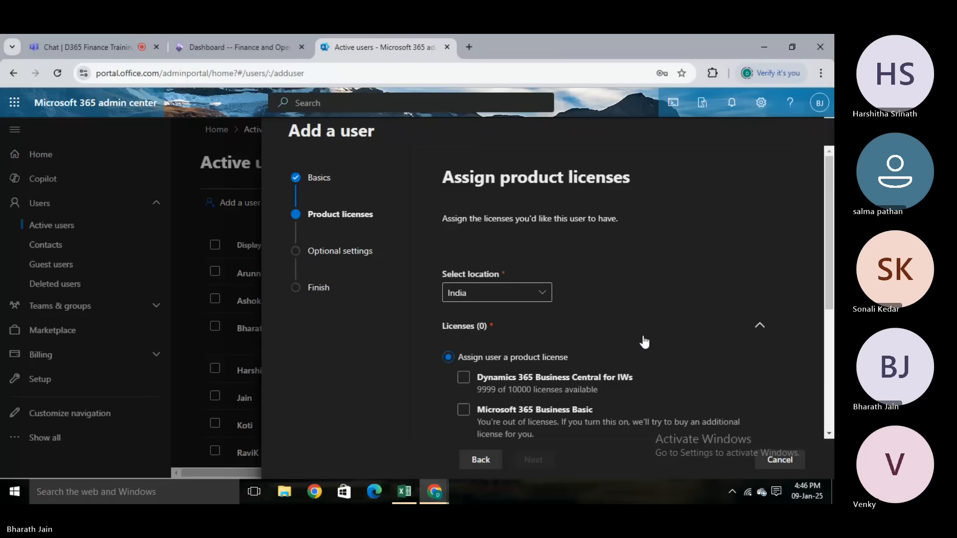
Assign the Microsoft Dynamics AX7 User Trial license, keep the default optional settings, and finish adding the user
{"action": "left_click_drag", "start_coordinate": [828, 243], "coordinate": [826, 329]}
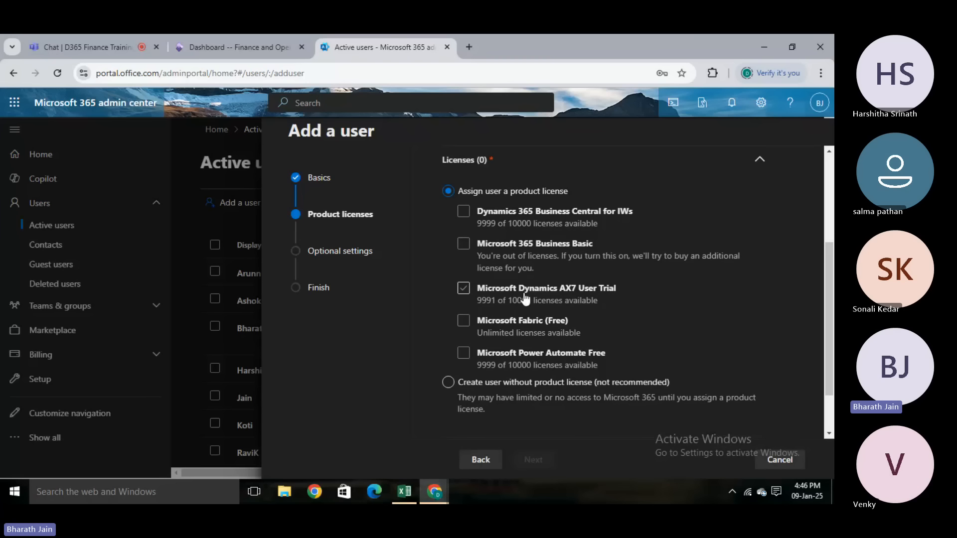
{"action": "left_click", "coordinate": [463, 289]}
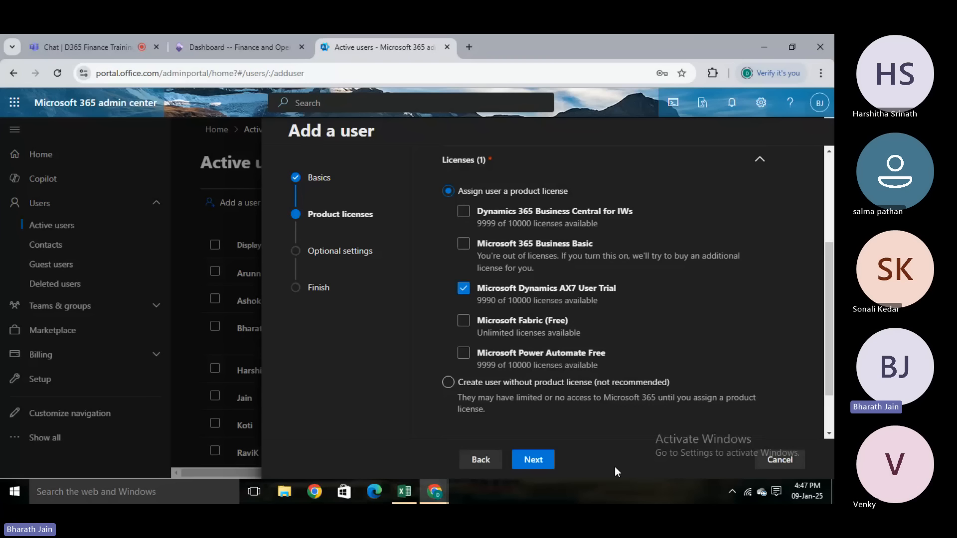
{"action": "left_click", "coordinate": [539, 460]}
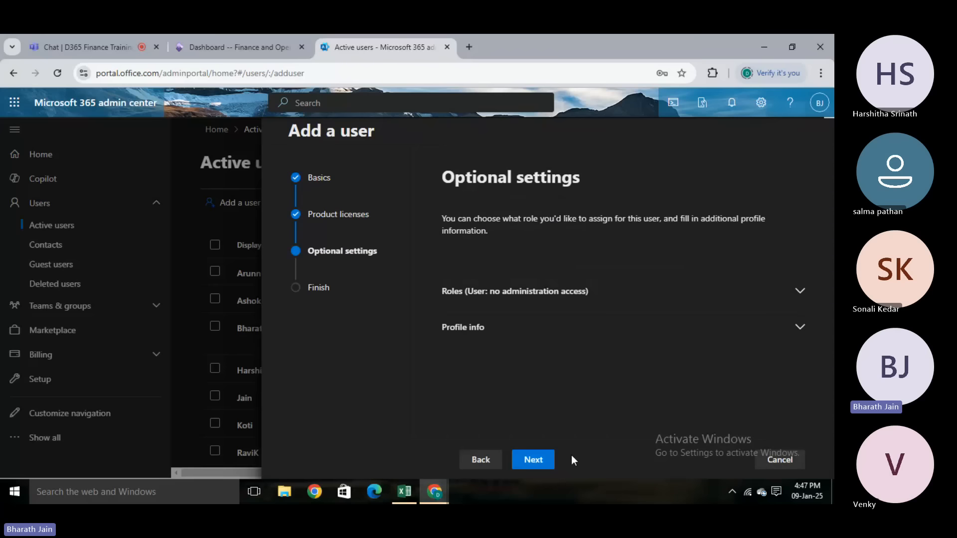
{"action": "left_click", "coordinate": [541, 461]}
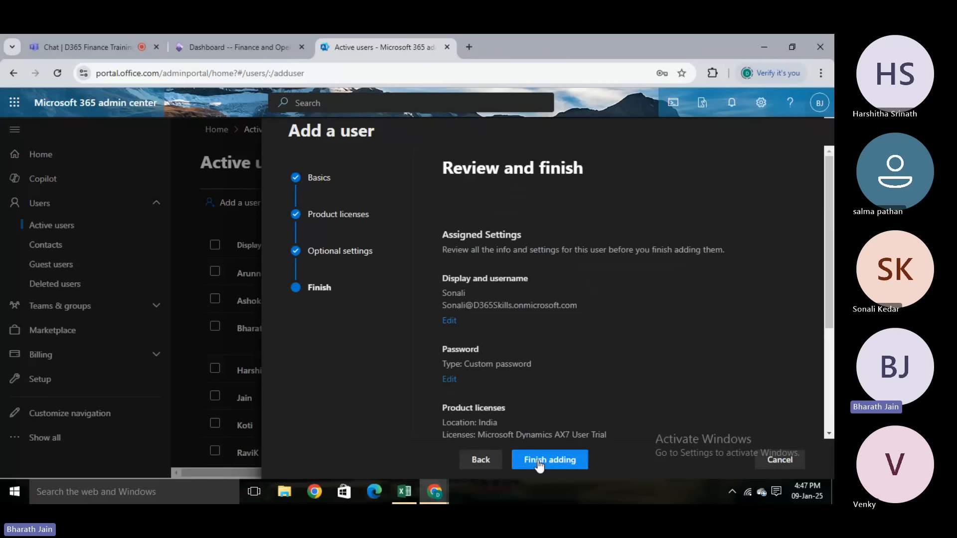
{"action": "left_click", "coordinate": [568, 461]}
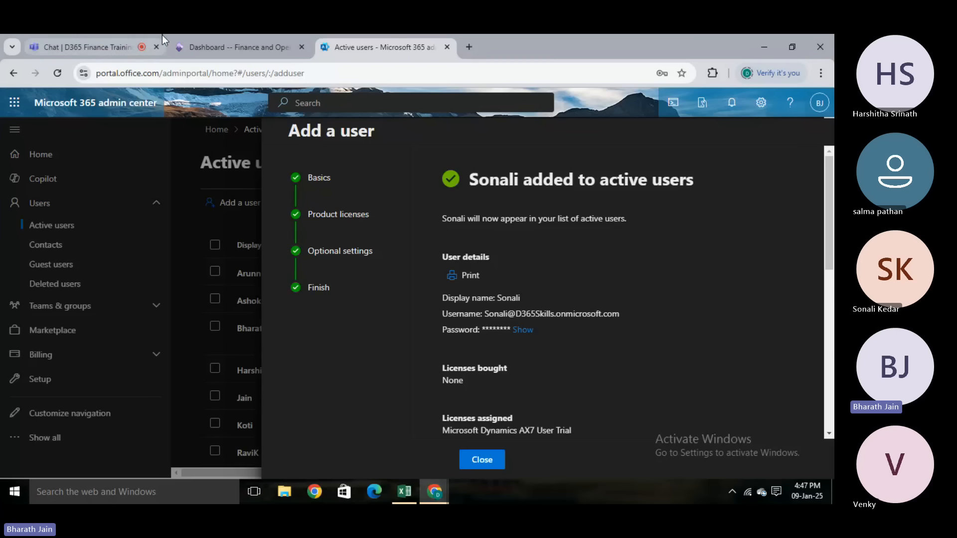
{"action": "left_click", "coordinate": [220, 41]}
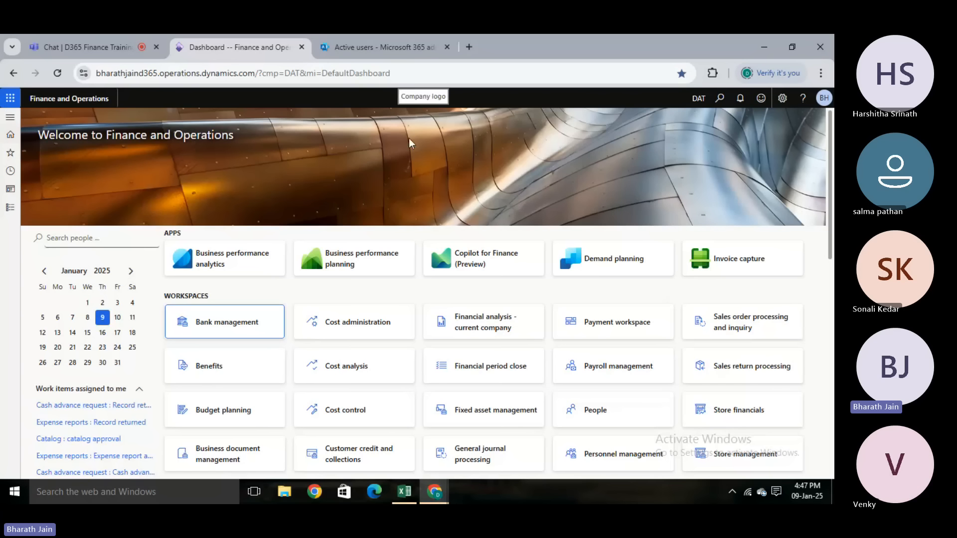
{"action": "left_click", "coordinate": [402, 41]}
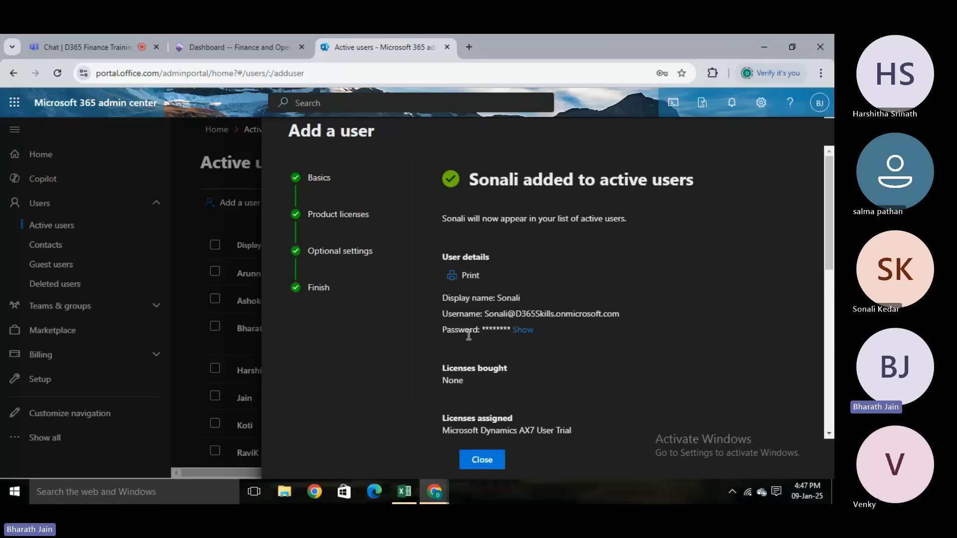
{"action": "left_click", "coordinate": [482, 459]}
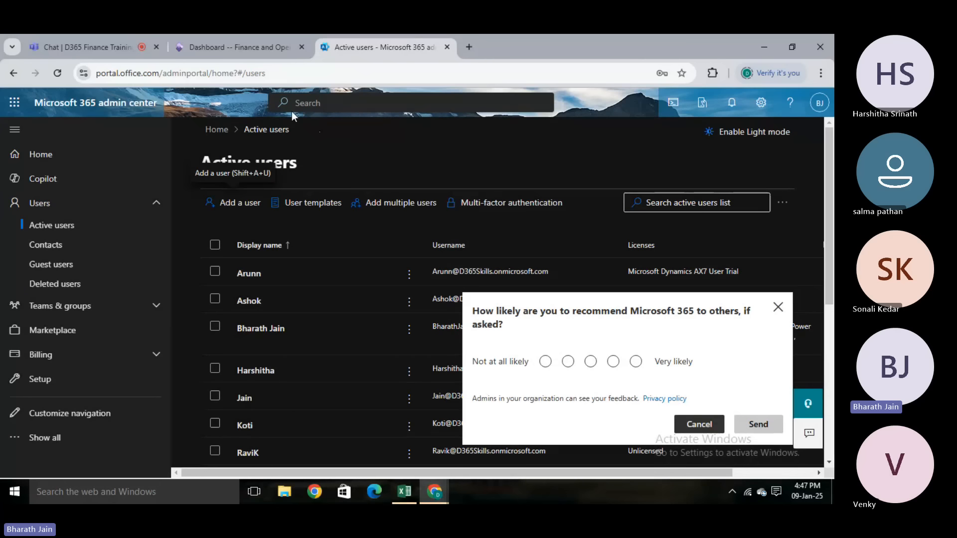
Open a new browser tab
{"action": "left_click", "coordinate": [469, 47]}
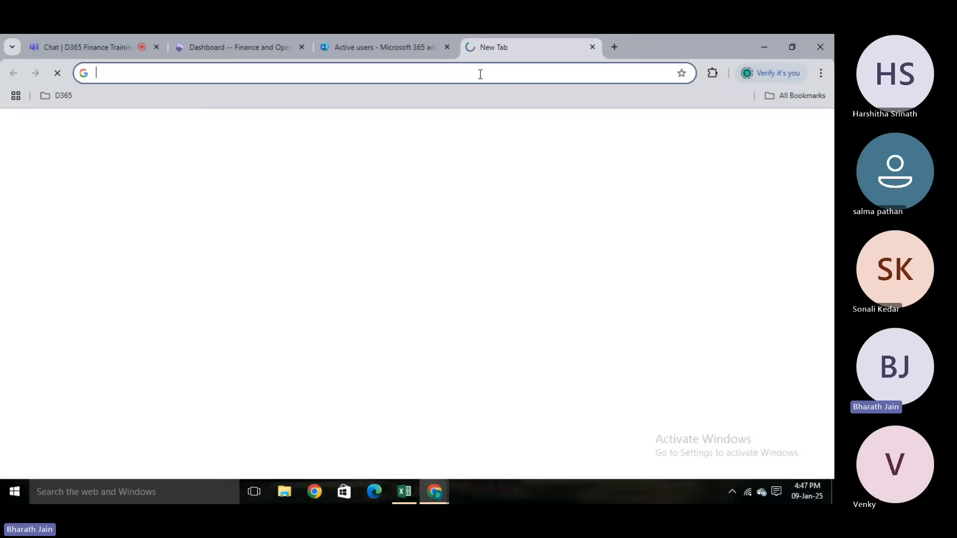
{"action": "type", "text": "powe"}
{"action": "key", "text": "BackSpace"}
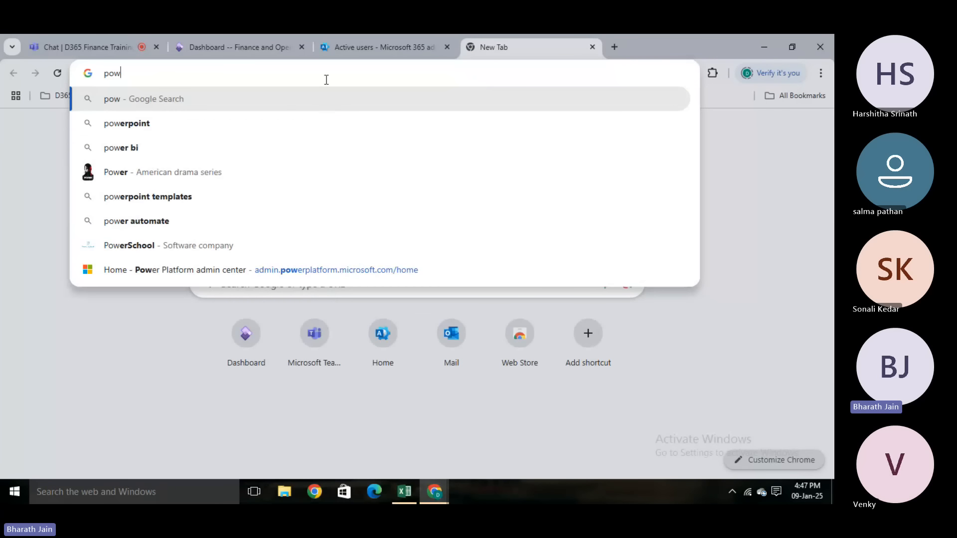
{"action": "key", "text": "BackSpace"}
{"action": "key", "text": "BackSpace"}
{"action": "key", "text": "BackSpace"}
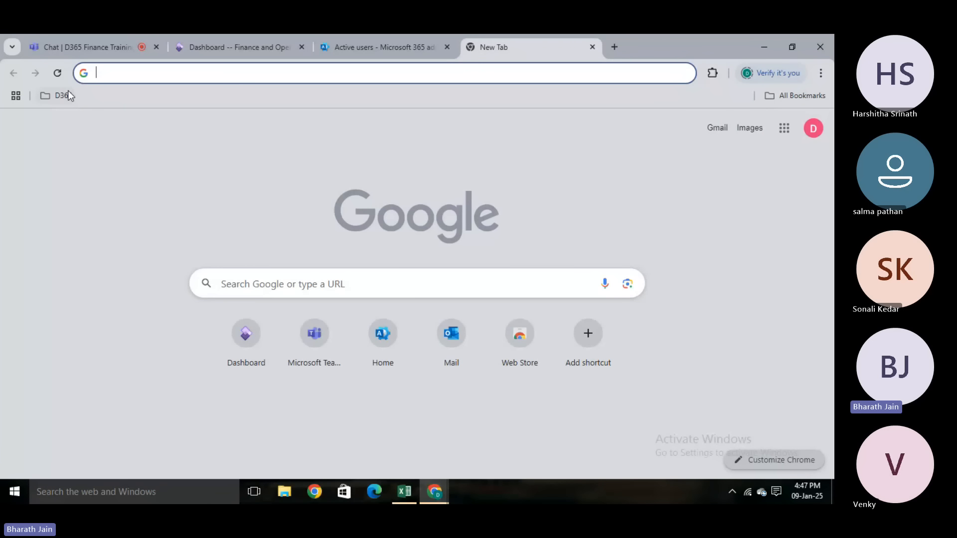
Open the Power Platform admin center from the D365 bookmarks and display its list of environments
{"action": "left_click", "coordinate": [68, 92]}
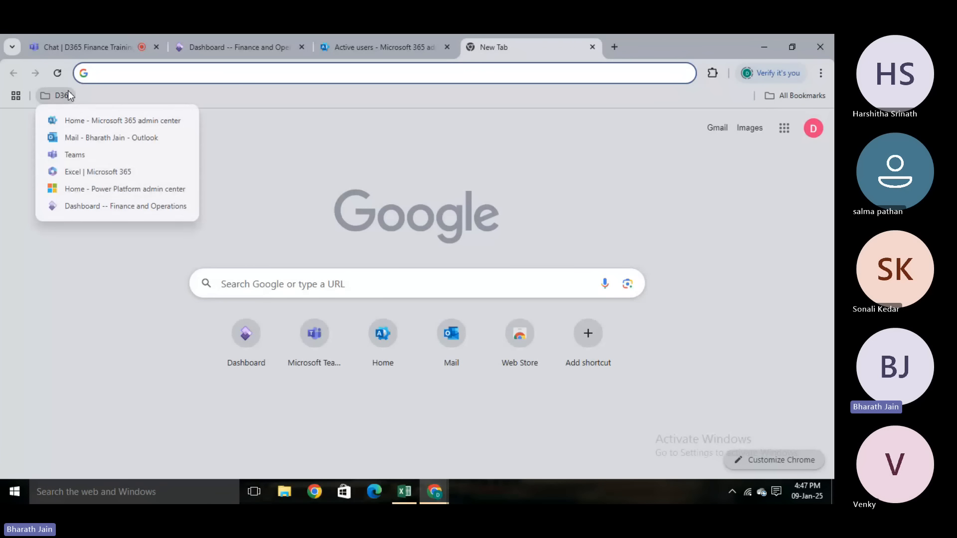
{"action": "left_click", "coordinate": [124, 188]}
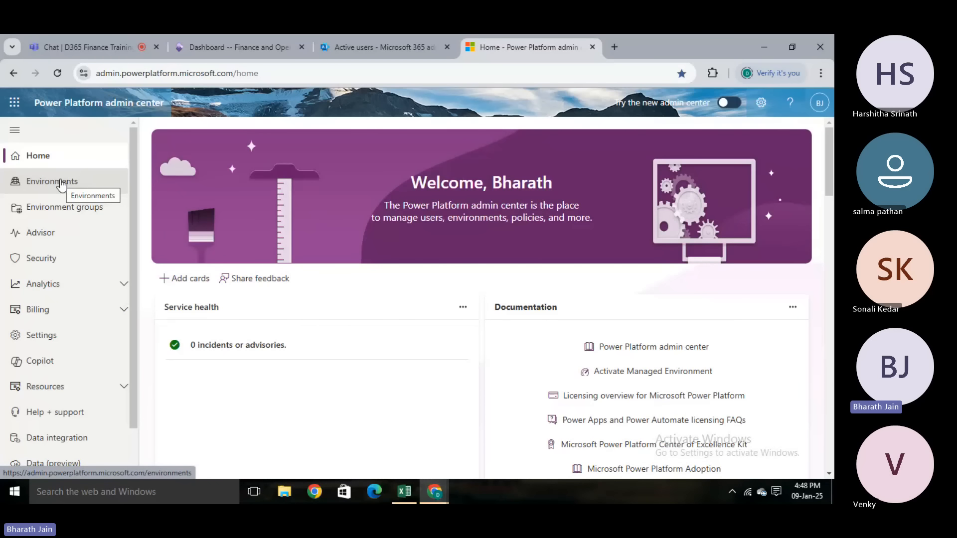
{"action": "left_click", "coordinate": [53, 179]}
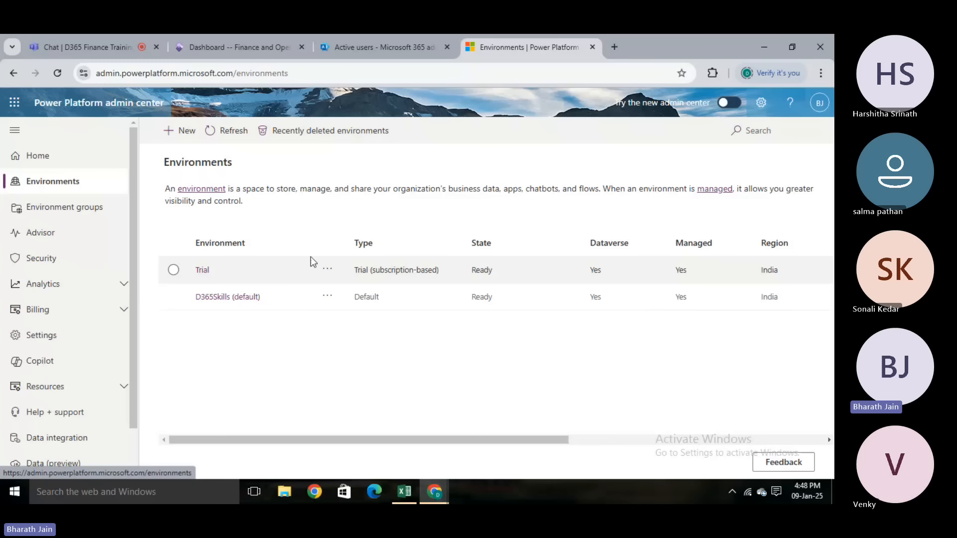
{"action": "left_click", "coordinate": [394, 45]}
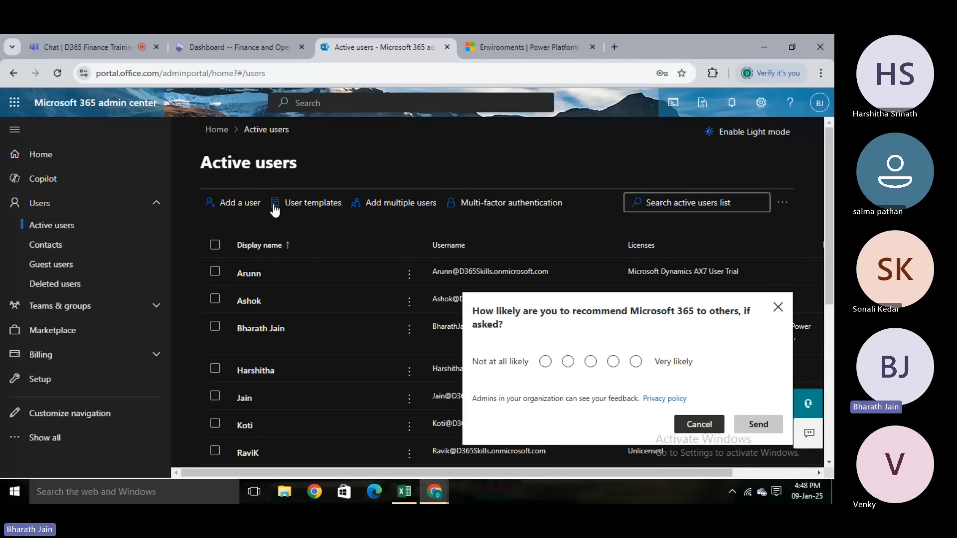
{"action": "left_click", "coordinate": [550, 41]}
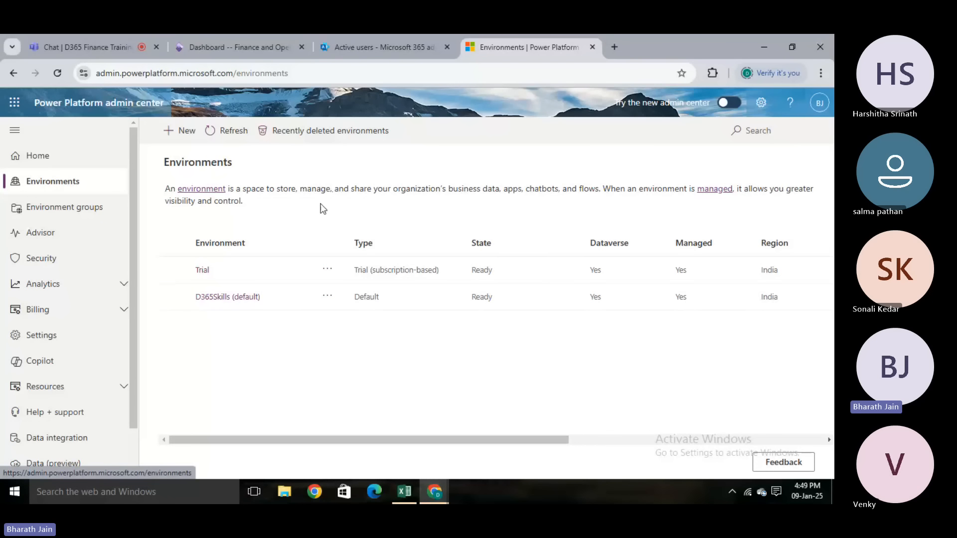
{"action": "left_click", "coordinate": [255, 50]}
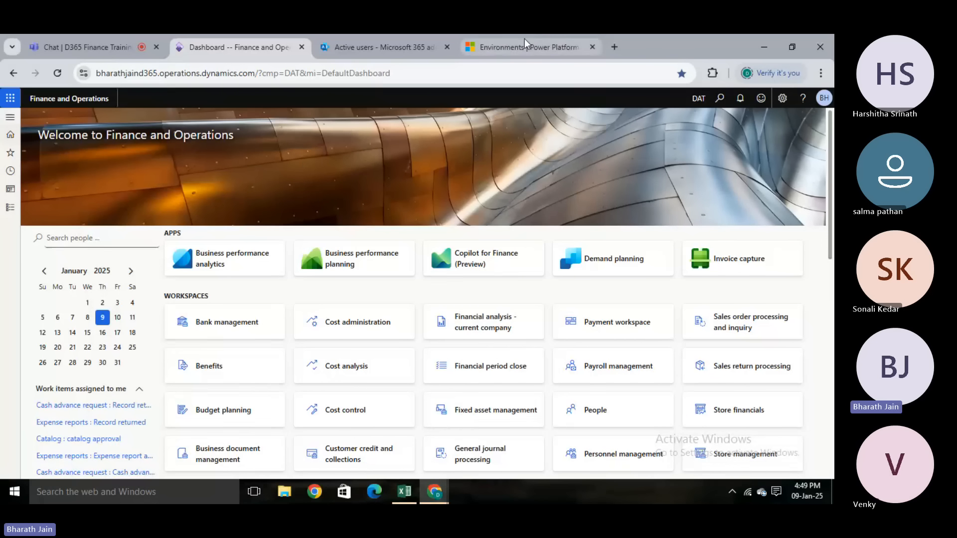
{"action": "left_click", "coordinate": [557, 41]}
Return to the Active users list in the Microsoft 365 admin center and dismiss the recommendation survey
{"action": "left_click", "coordinate": [393, 36]}
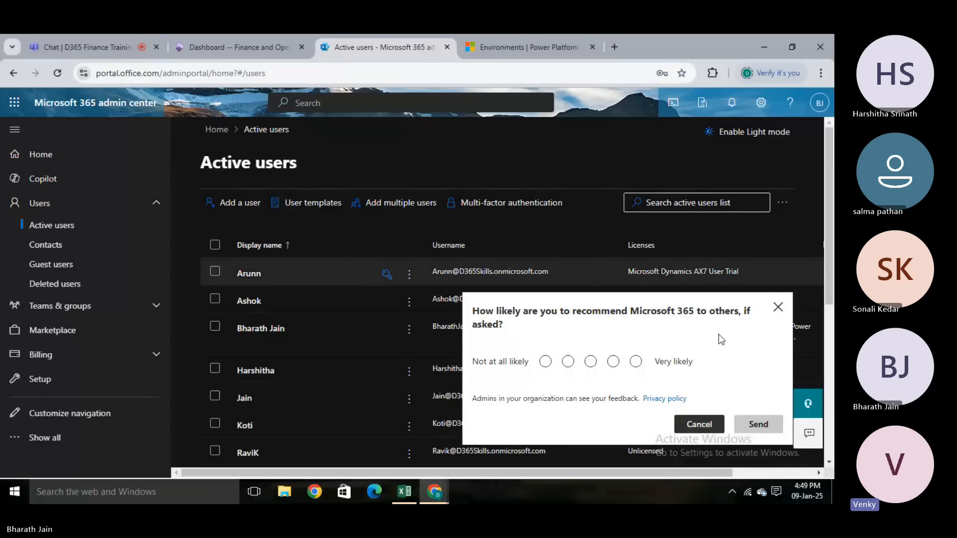
{"action": "left_click", "coordinate": [777, 310]}
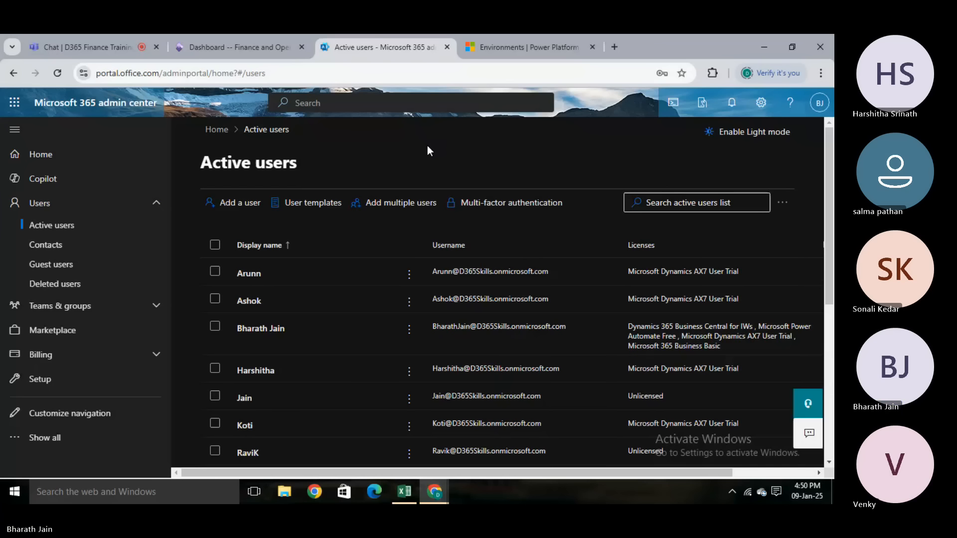
{"action": "left_click", "coordinate": [380, 95]}
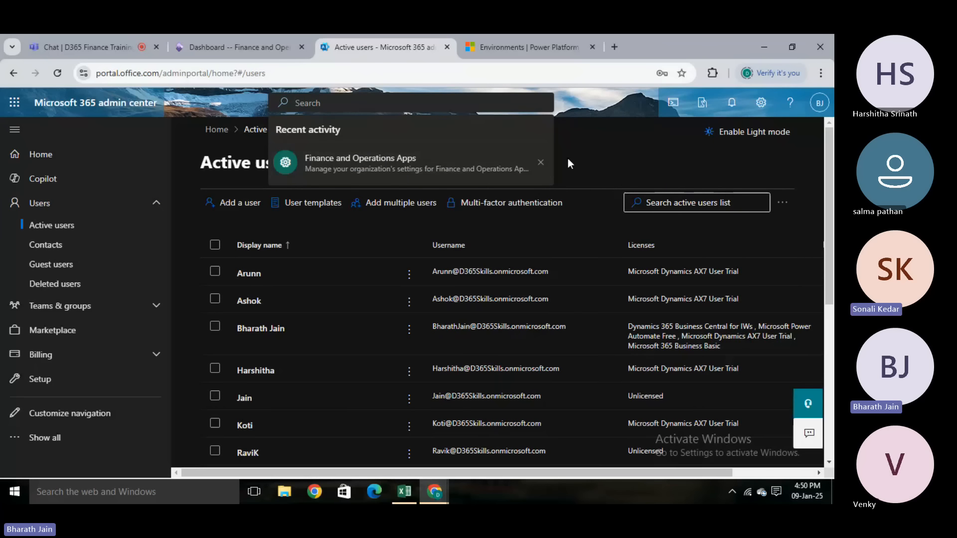
{"action": "left_click", "coordinate": [514, 149]}
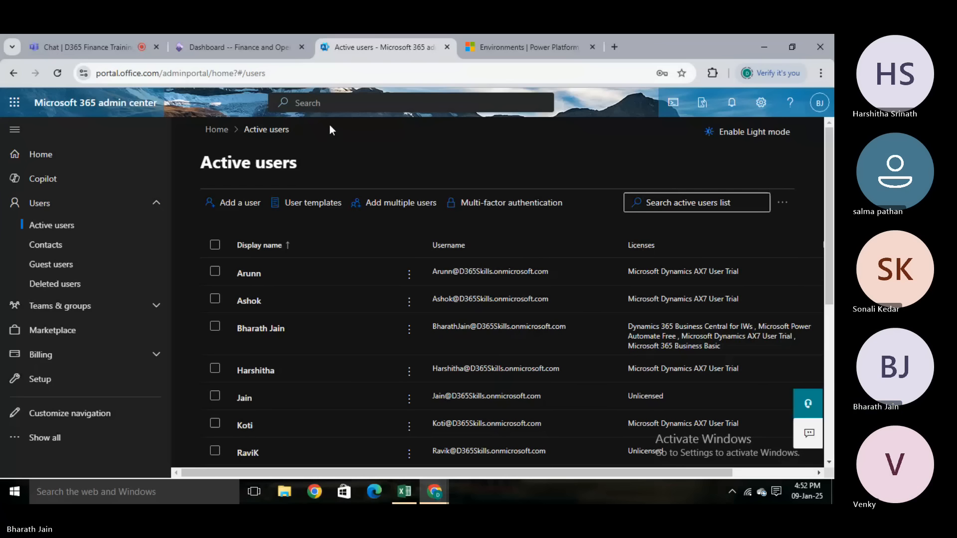
Switch to Finance and Operations and look through the Favorites, Modules and Recent sections of its navigation
{"action": "left_click", "coordinate": [234, 45]}
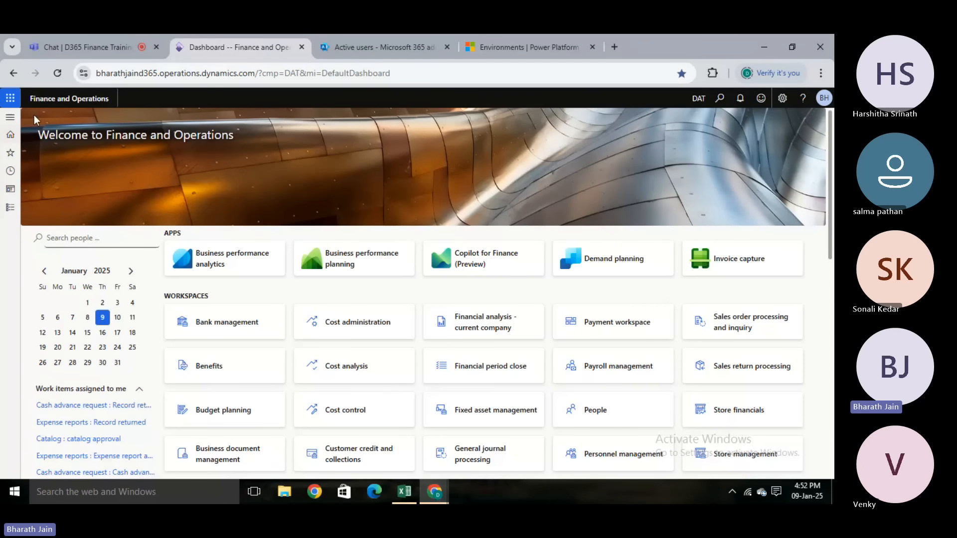
{"action": "left_click", "coordinate": [11, 117]}
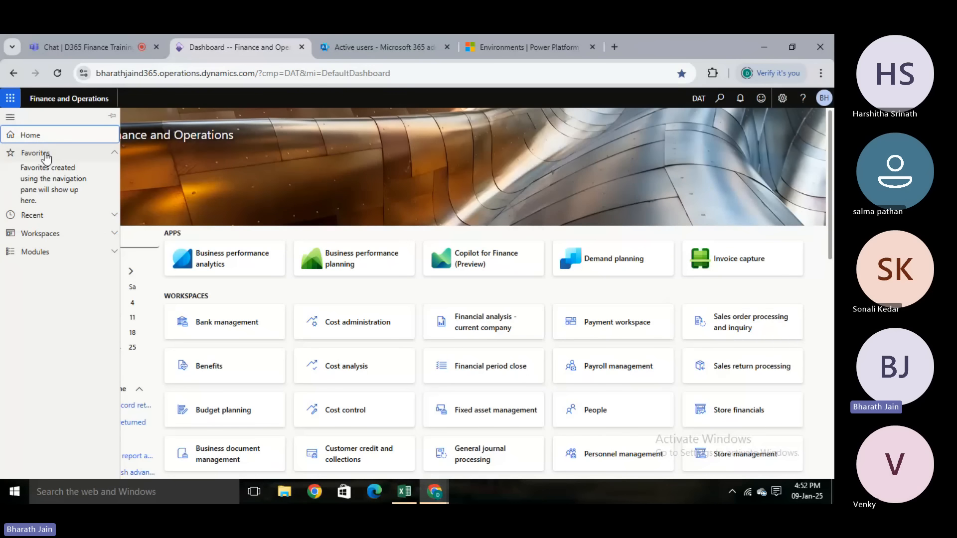
{"action": "left_click", "coordinate": [86, 249]}
{"action": "left_click", "coordinate": [82, 232]}
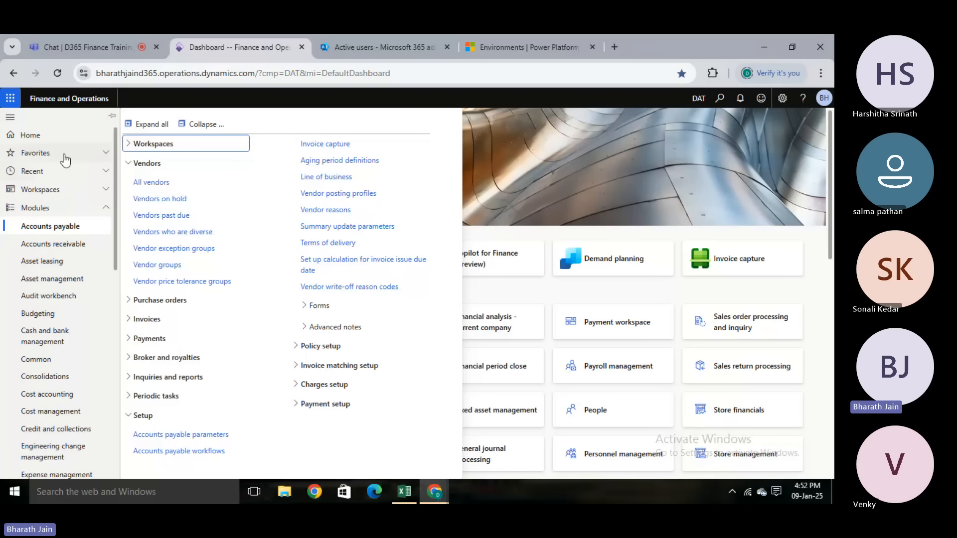
{"action": "left_click", "coordinate": [96, 172]}
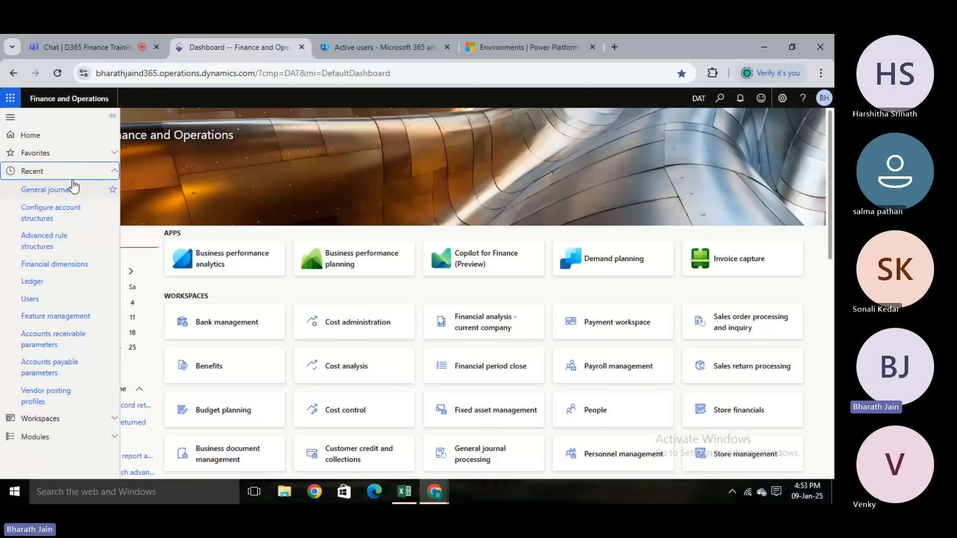
Open the Bank management workspace from the list of workspaces
{"action": "left_click", "coordinate": [80, 172]}
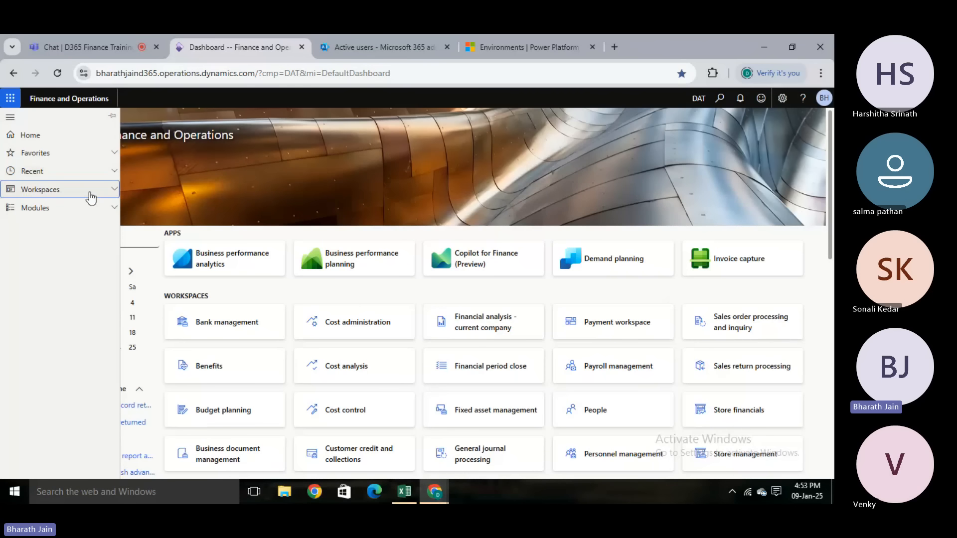
{"action": "left_click", "coordinate": [91, 198]}
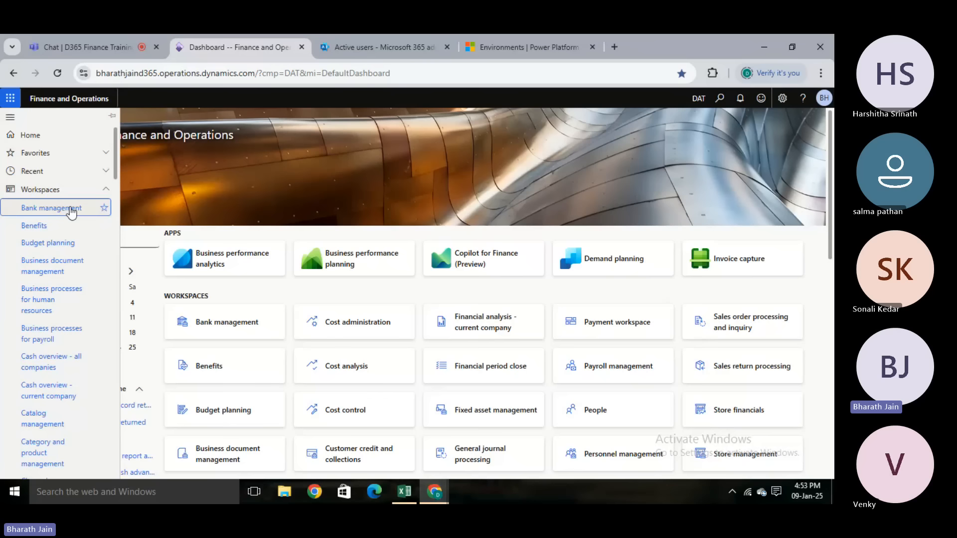
{"action": "left_click", "coordinate": [71, 209]}
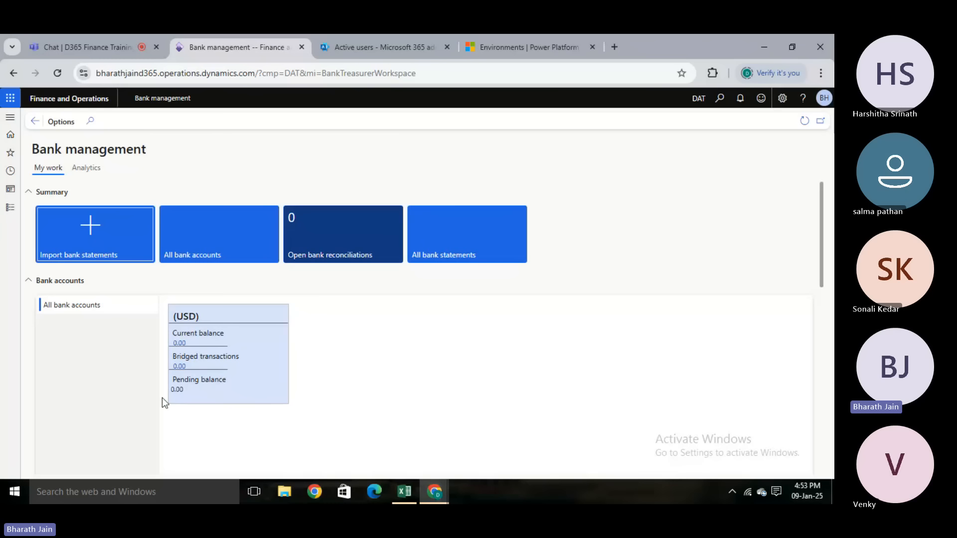
Review the list of modules and the Accounts payable pages, then return to the Bank management workspace
{"action": "left_click", "coordinate": [10, 208]}
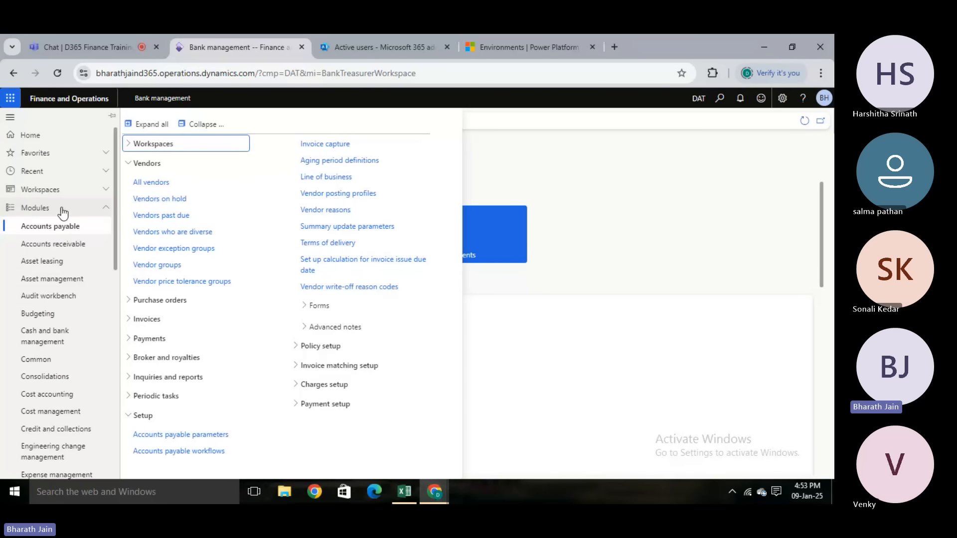
{"action": "mouse_move", "coordinate": [113, 248]}
{"action": "left_mouse_down"}
{"action": "mouse_move", "coordinate": [118, 466]}
{"action": "mouse_move", "coordinate": [113, 235]}
{"action": "left_mouse_up"}
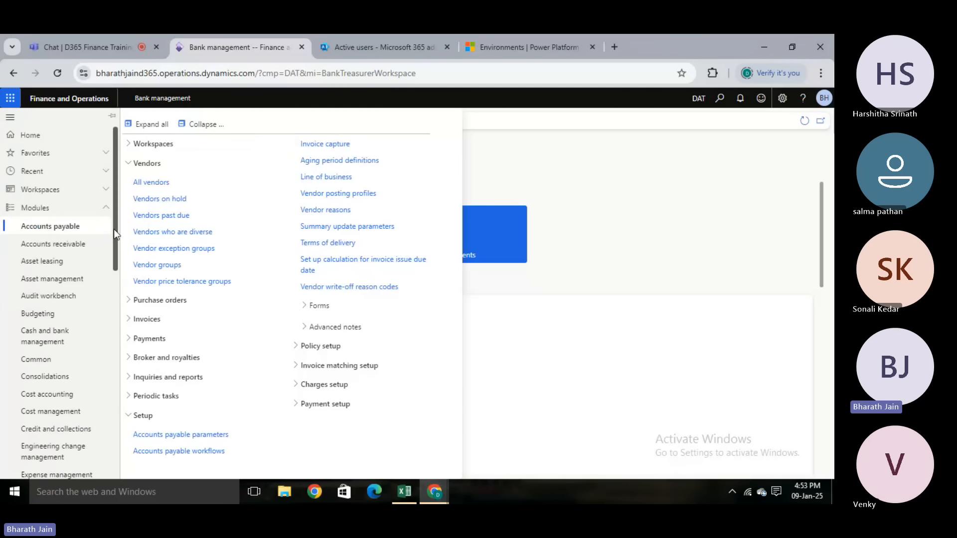
{"action": "mouse_move", "coordinate": [113, 228]}
{"action": "left_mouse_down"}
{"action": "mouse_move", "coordinate": [119, 327]}
{"action": "mouse_move", "coordinate": [121, 219]}
{"action": "left_mouse_up"}
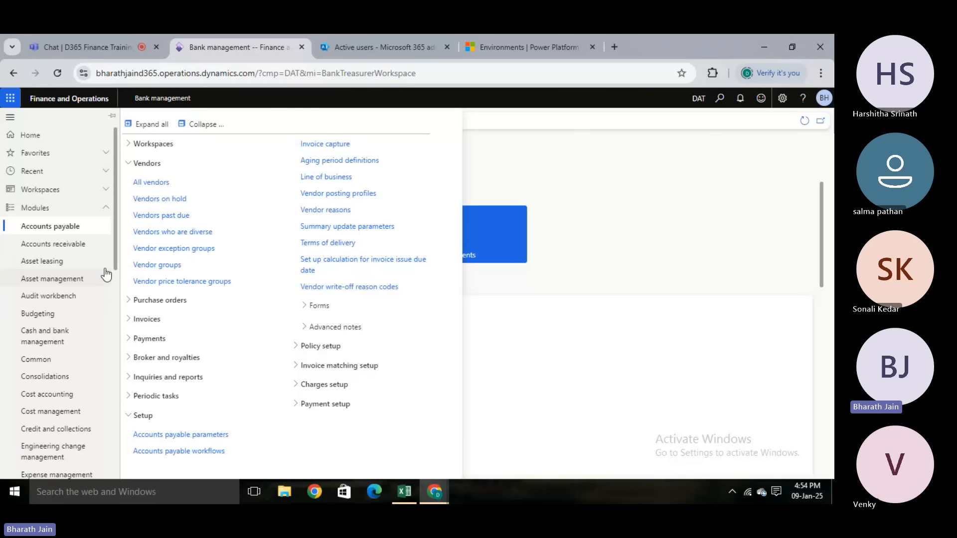
{"action": "mouse_move", "coordinate": [116, 247]}
{"action": "left_mouse_down"}
{"action": "mouse_move", "coordinate": [118, 502]}
{"action": "mouse_move", "coordinate": [114, 239]}
{"action": "left_mouse_up"}
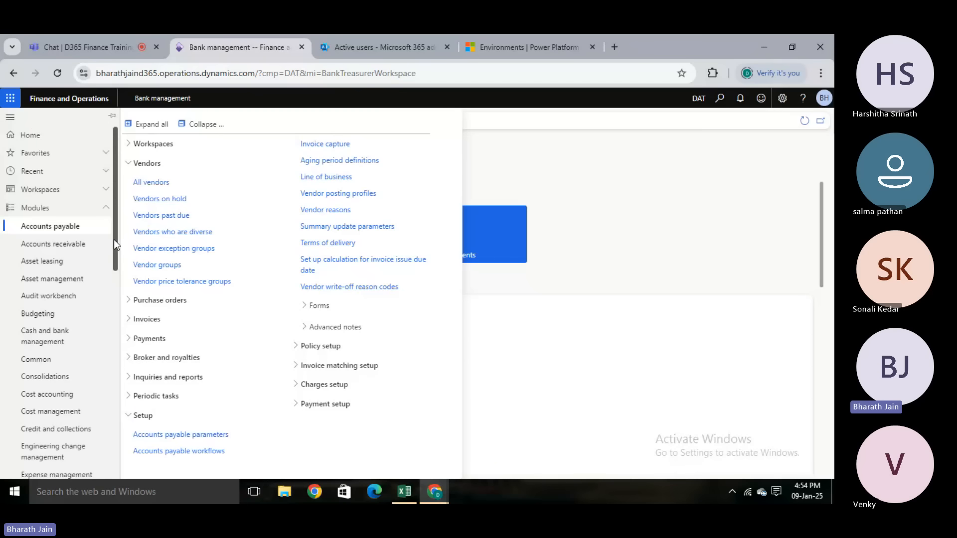
{"action": "left_click", "coordinate": [286, 175]}
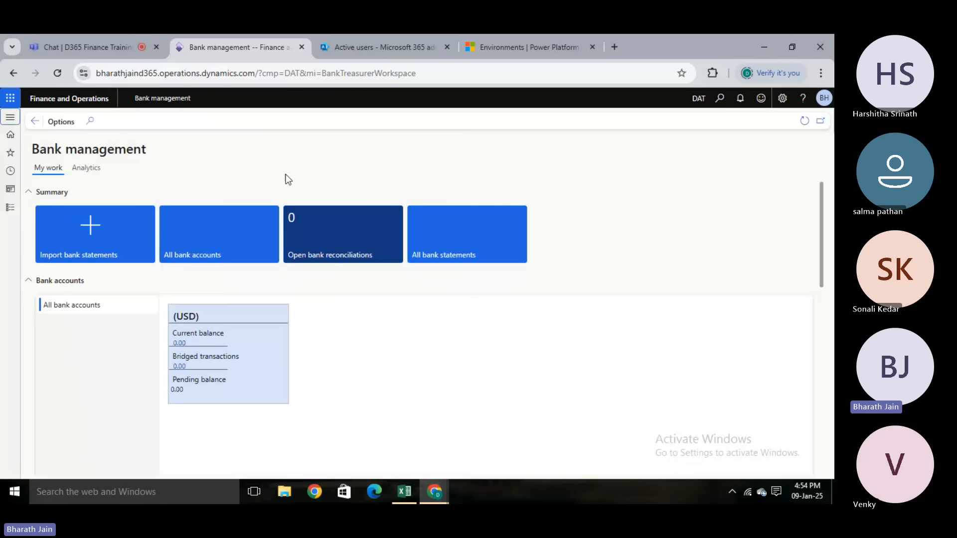
{"action": "left_click", "coordinate": [11, 209]}
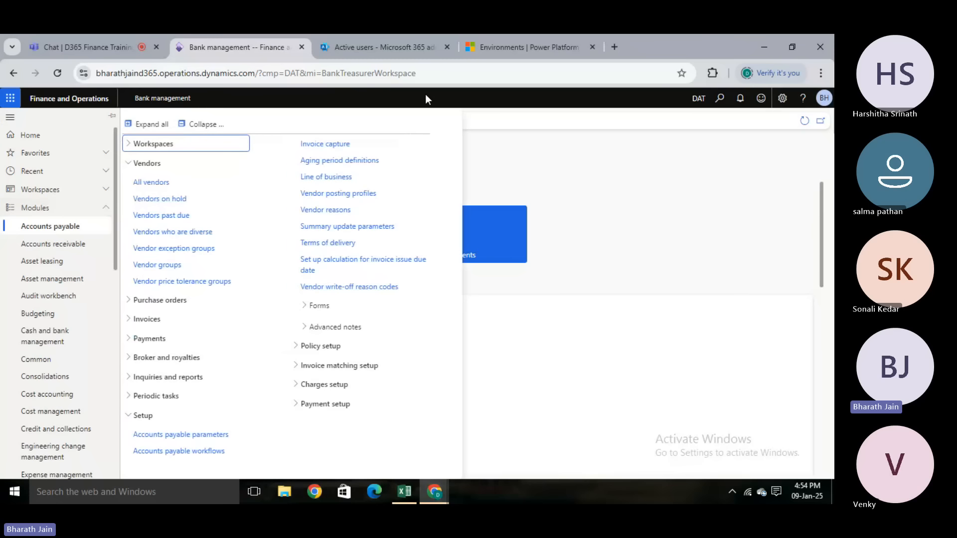
{"action": "left_click", "coordinate": [707, 167]}
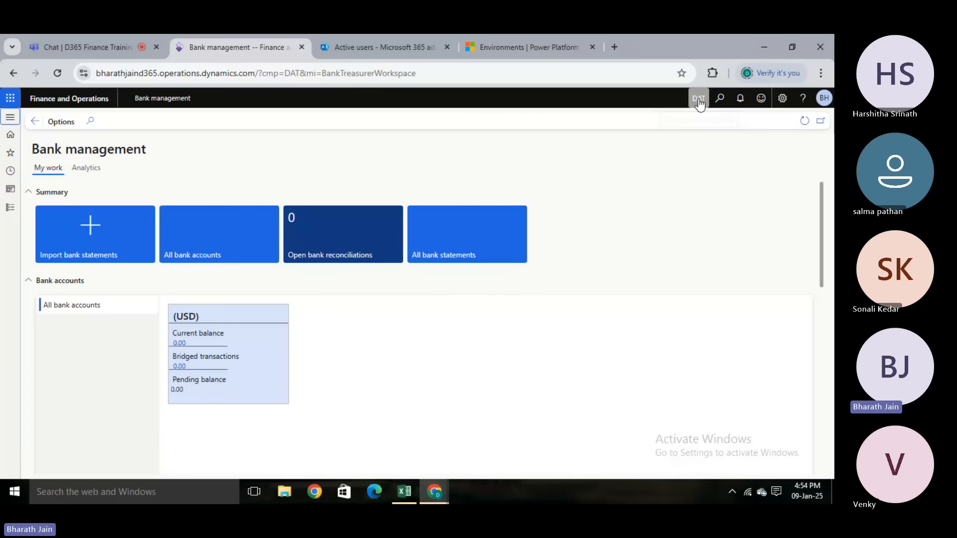
Display the company selector and leave it with DAT as the current company
{"action": "left_click", "coordinate": [698, 99]}
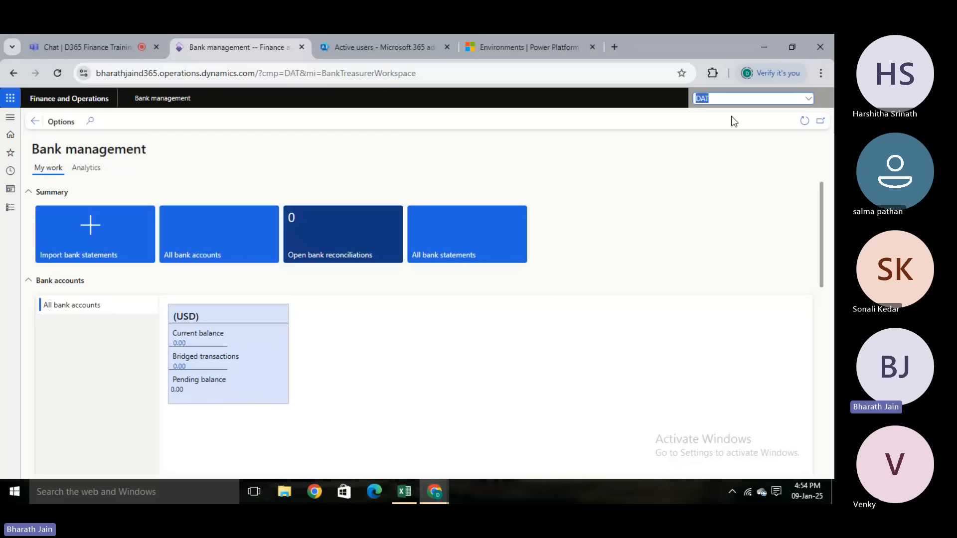
{"action": "left_click", "coordinate": [699, 177]}
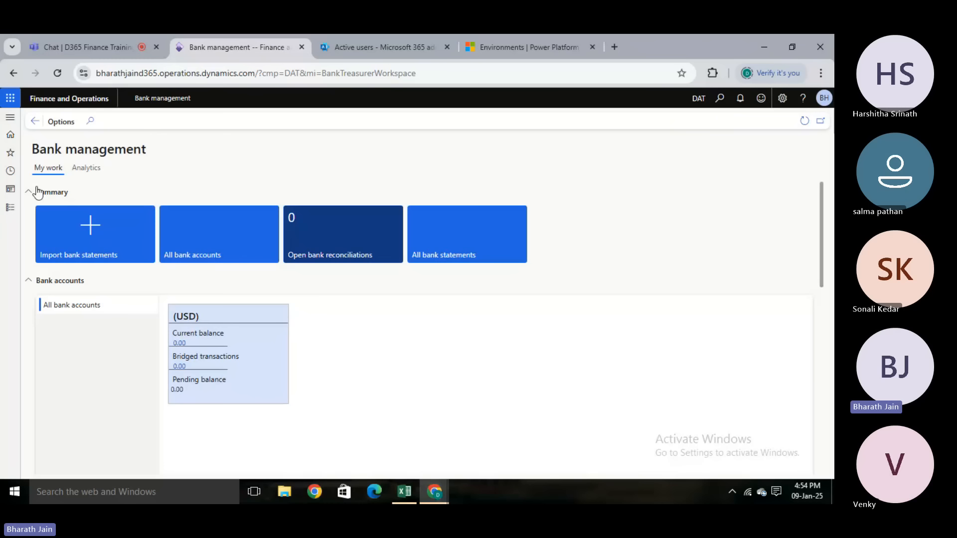
Examine the General ledger module with its groups collapsed and only Inquiries and reports expanded
{"action": "left_click", "coordinate": [9, 210]}
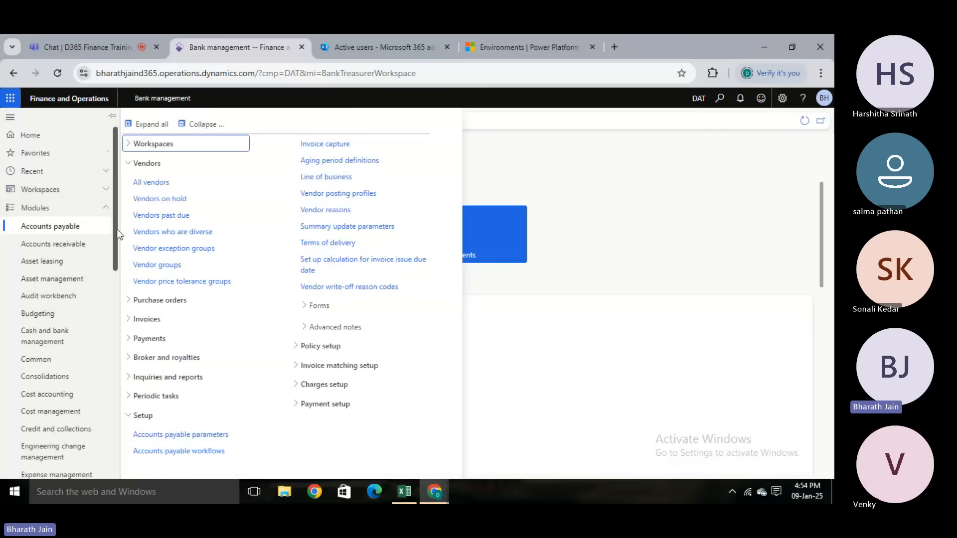
{"action": "scroll", "coordinate": [95, 314], "scroll_direction": "down", "scroll_amount": 2}
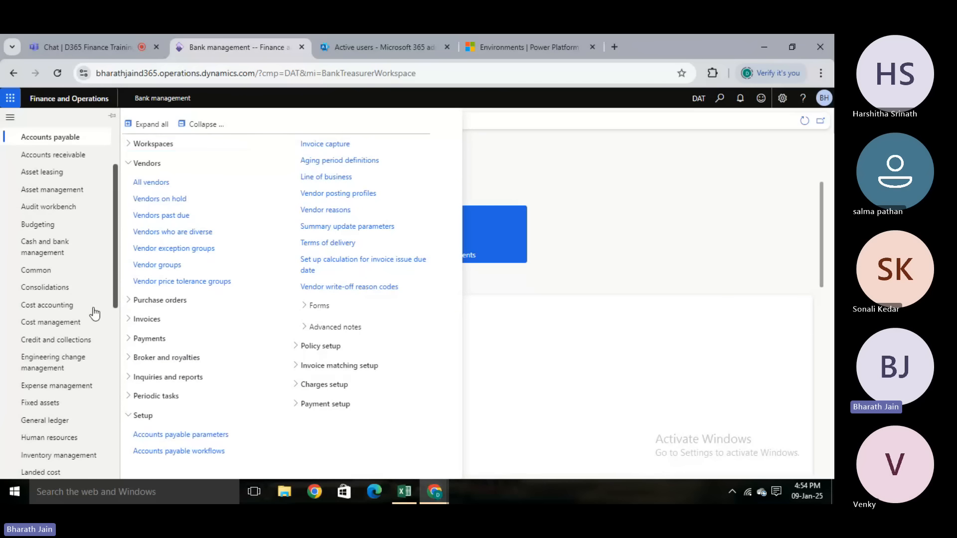
{"action": "left_click", "coordinate": [50, 421]}
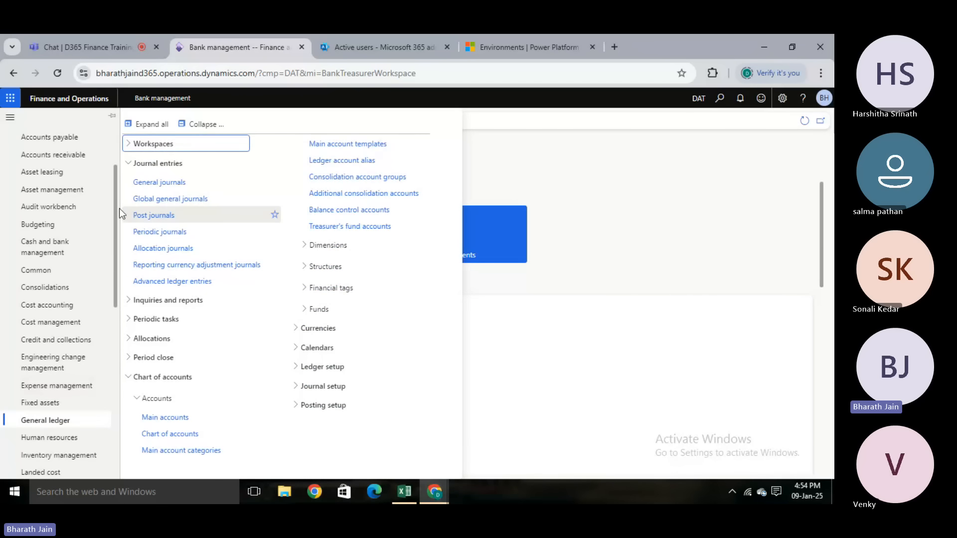
{"action": "left_click", "coordinate": [203, 125]}
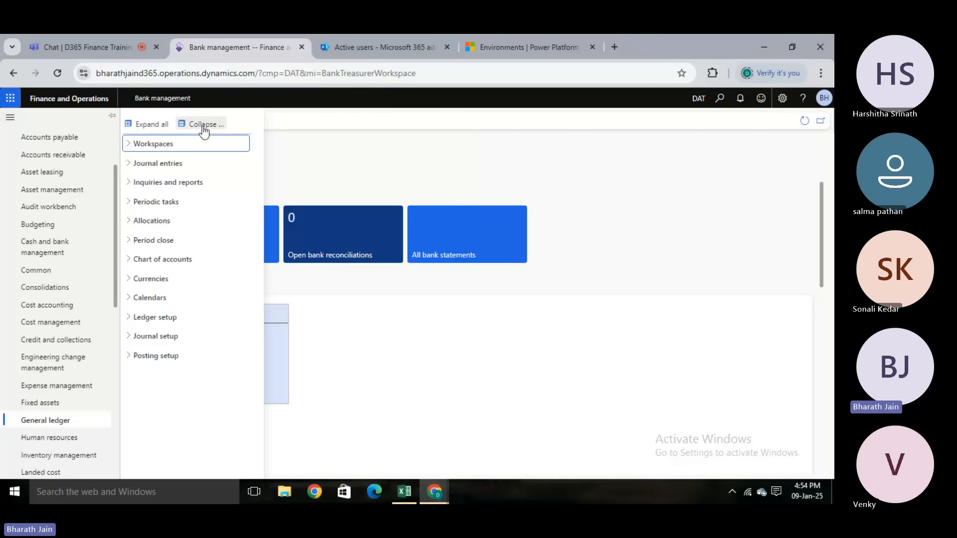
{"action": "left_click", "coordinate": [166, 184]}
{"action": "left_click", "coordinate": [166, 184]}
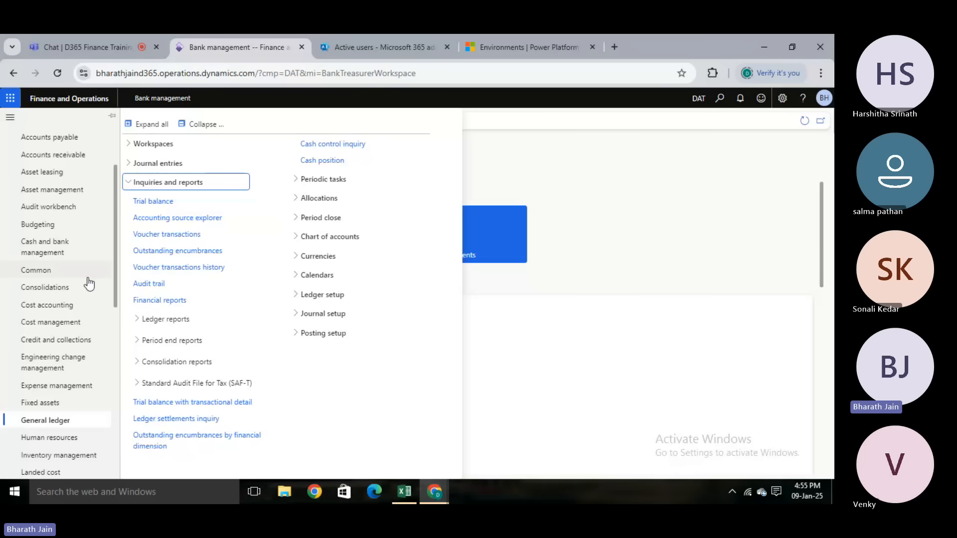
{"action": "left_click", "coordinate": [695, 167]}
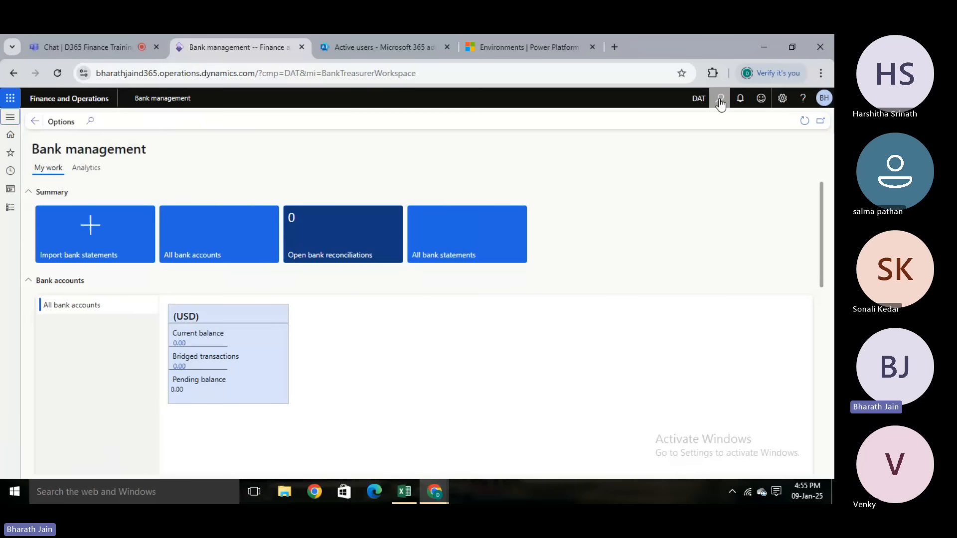
Search for "trial ba" and open the General ledger Trial balance page
{"action": "left_click", "coordinate": [720, 98]}
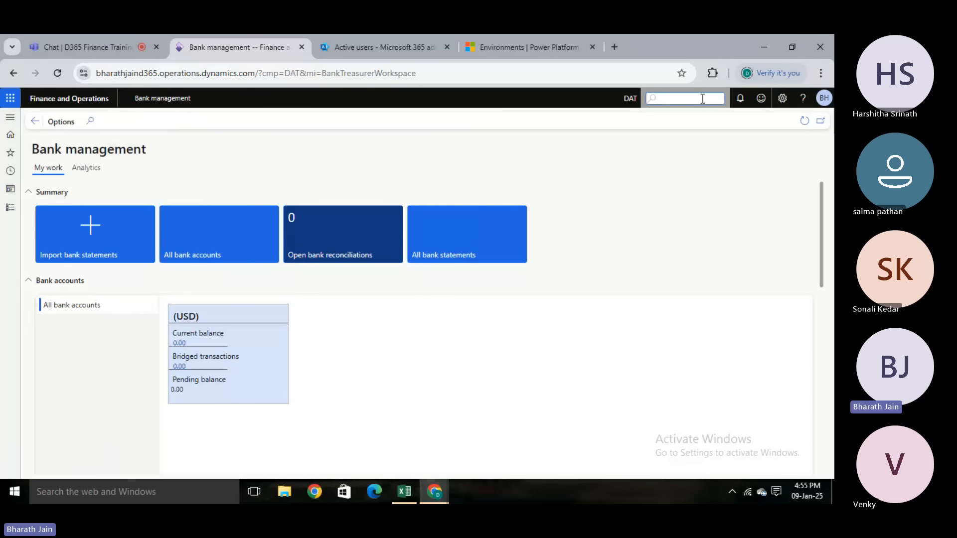
{"action": "type", "text": "trial ba"}
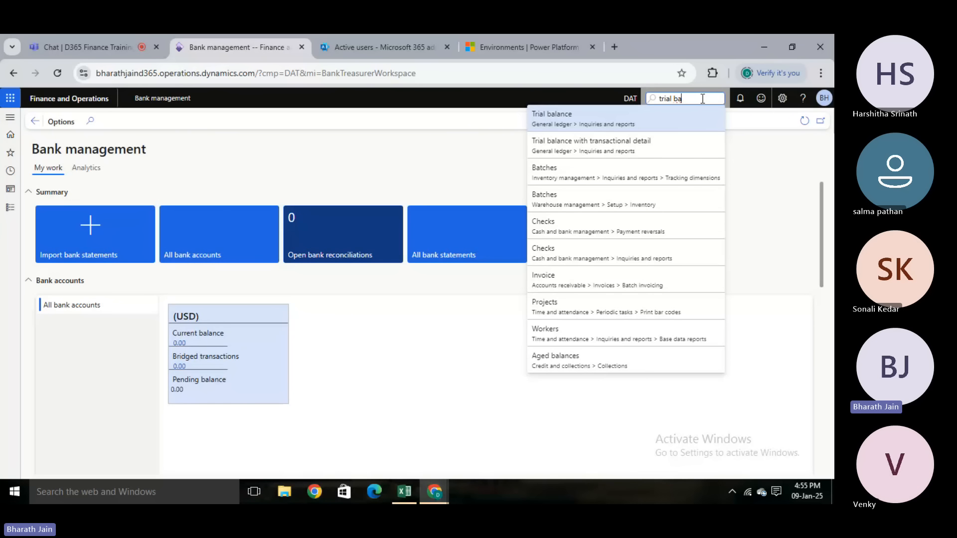
{"action": "left_click", "coordinate": [620, 125]}
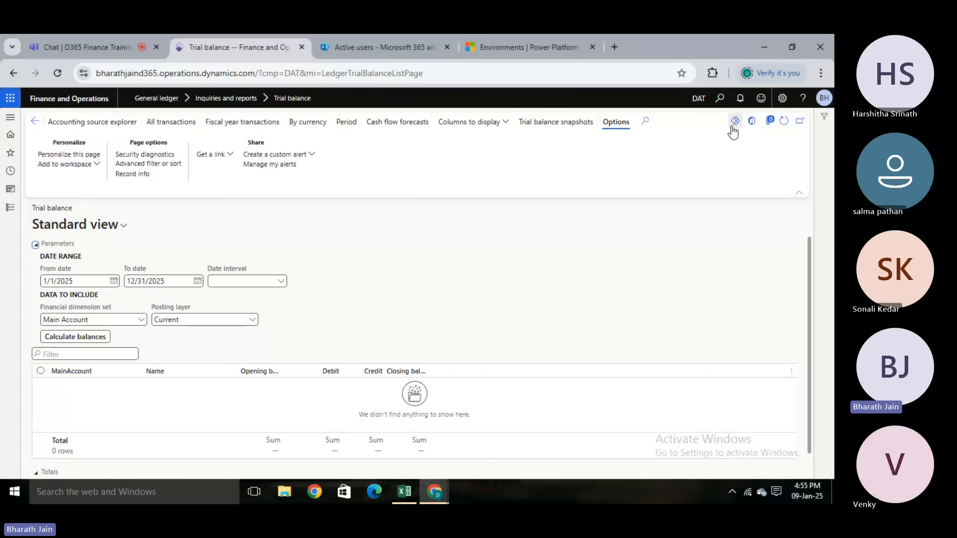
Check the Action center for notifications and close it
{"action": "left_click", "coordinate": [739, 99]}
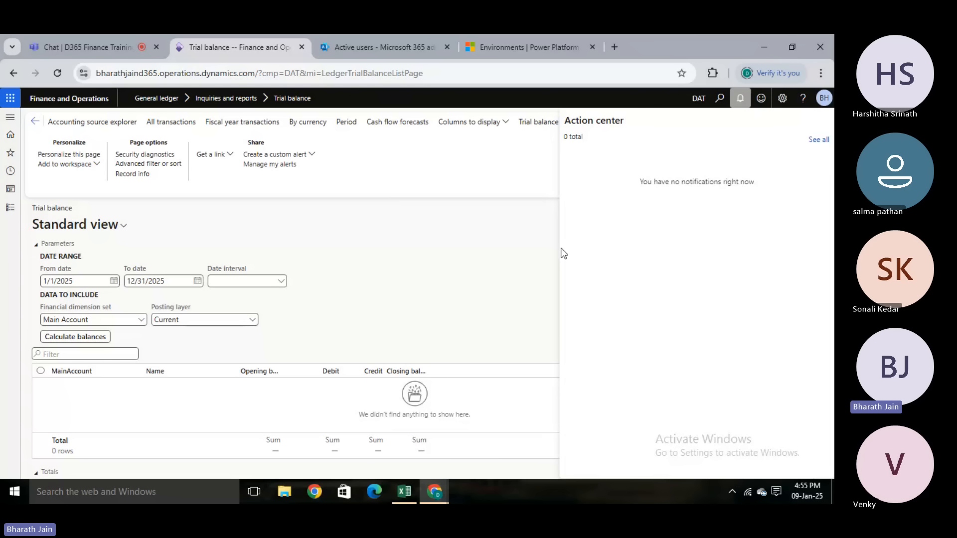
{"action": "left_click", "coordinate": [528, 245]}
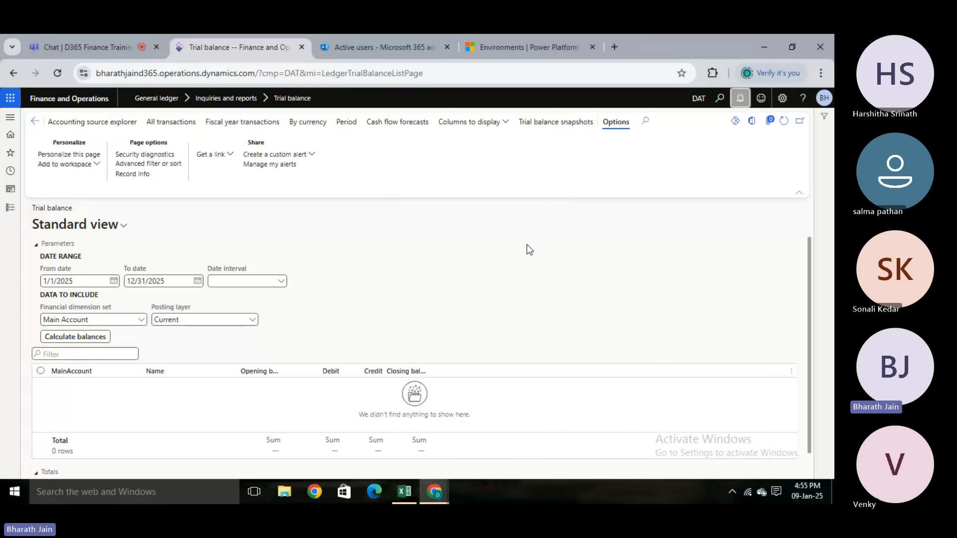
Open the user options and review the Visual, Preferences, Account and Workflow settings
{"action": "left_click", "coordinate": [782, 99]}
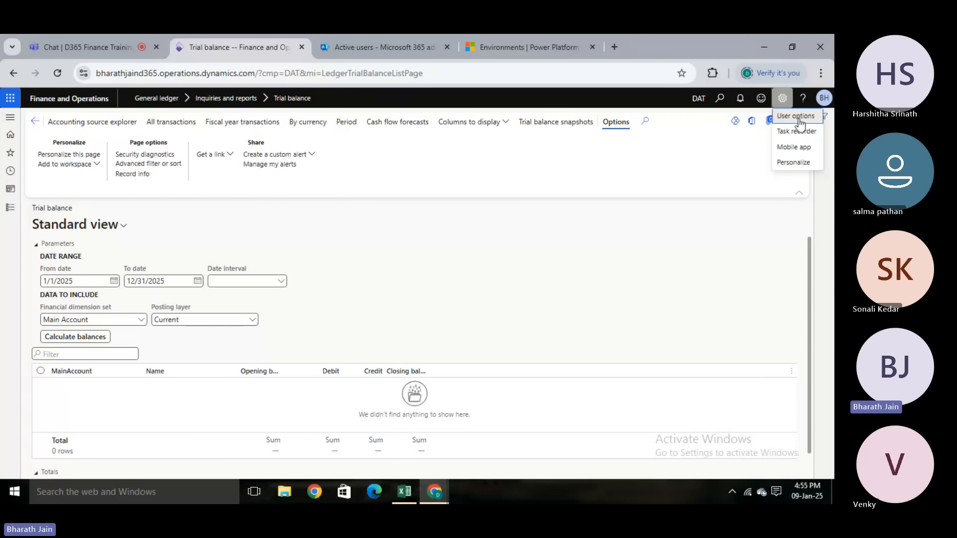
{"action": "left_click", "coordinate": [799, 119]}
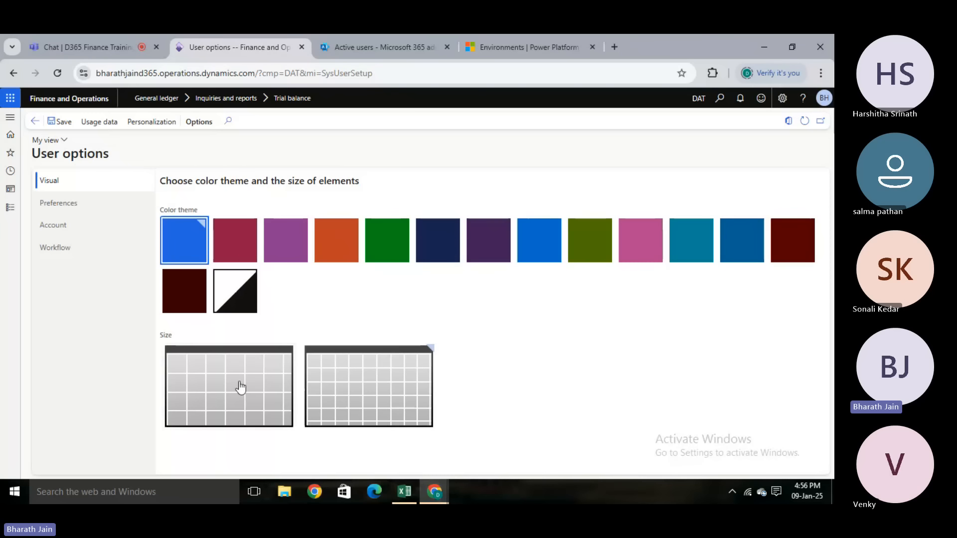
{"action": "left_click", "coordinate": [58, 207]}
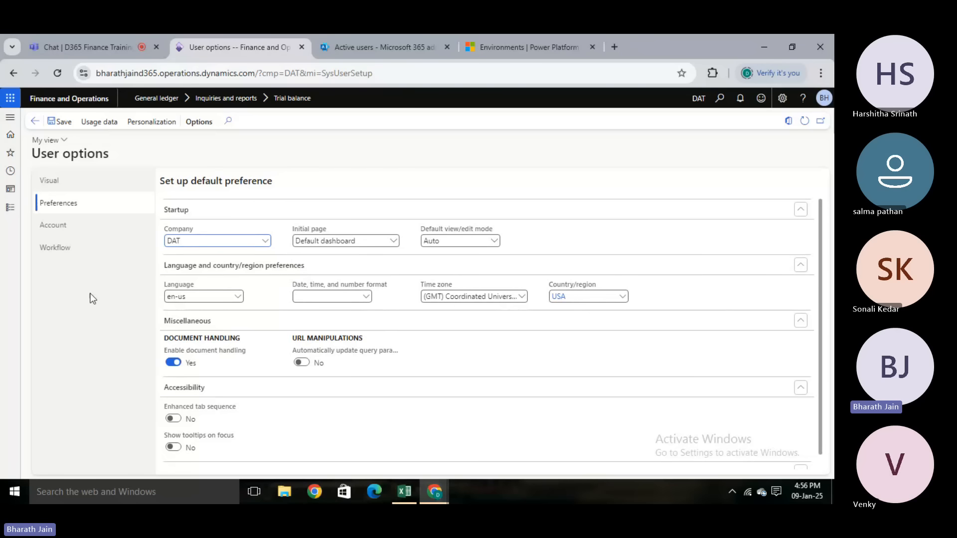
{"action": "left_click", "coordinate": [76, 227]}
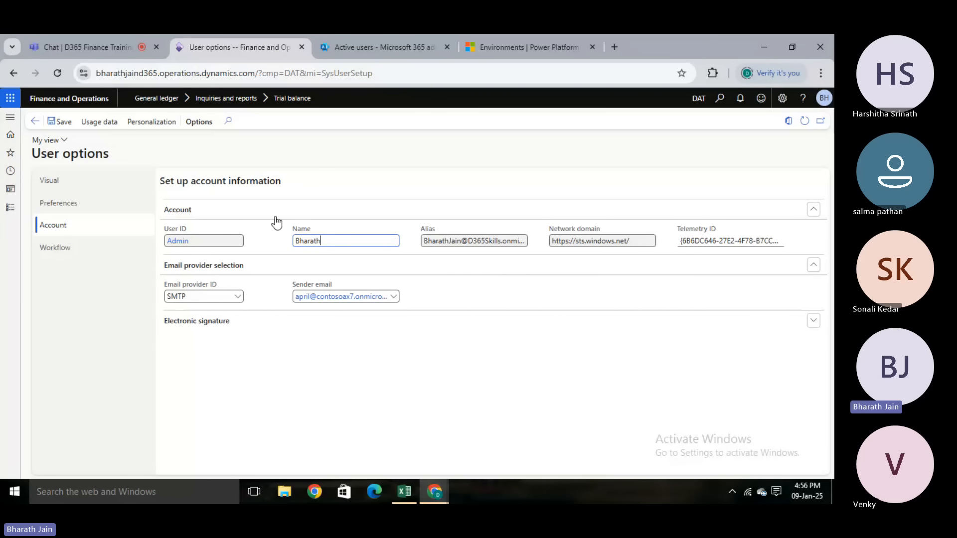
{"action": "left_click", "coordinate": [80, 248]}
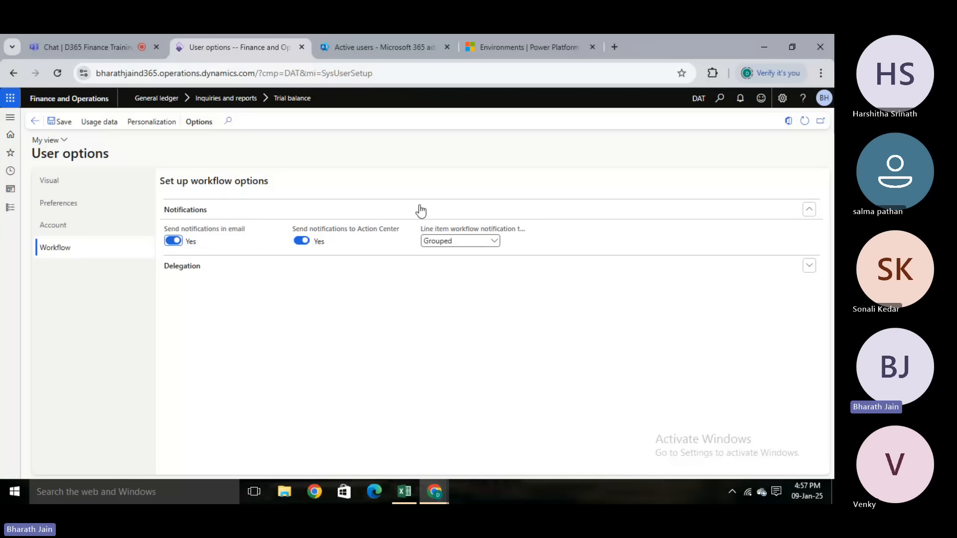
Check the Action center again from the workflow options, close it, and display the available help and support options
{"action": "left_click", "coordinate": [741, 99]}
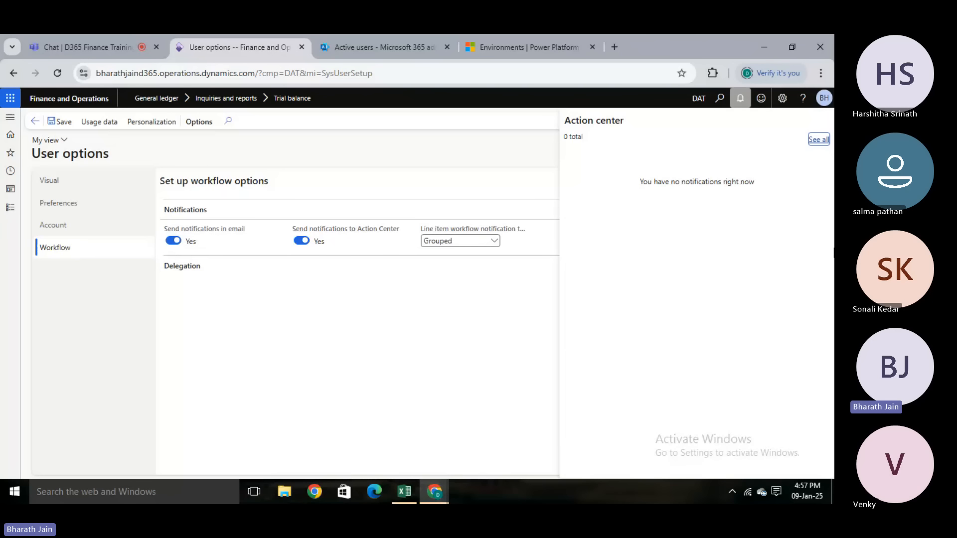
{"action": "left_click", "coordinate": [290, 355]}
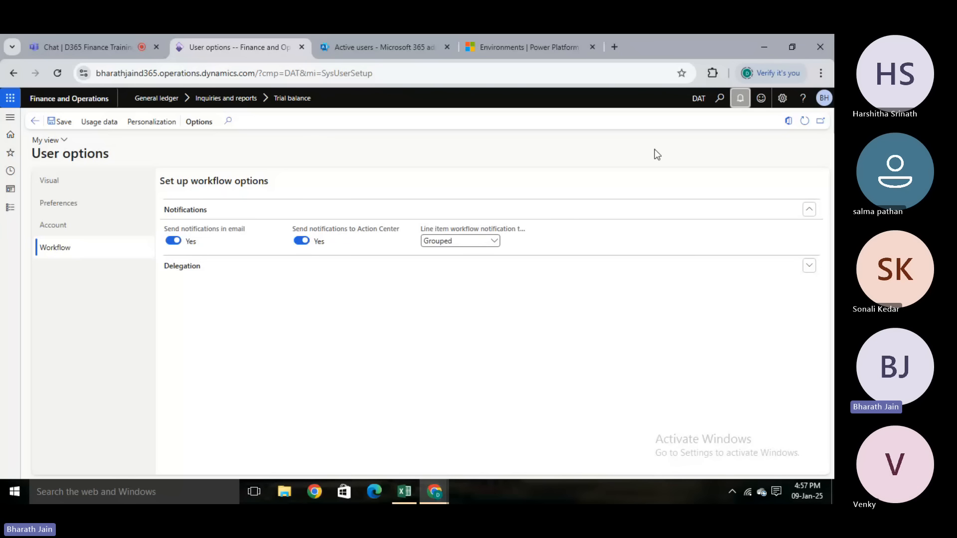
{"action": "left_click", "coordinate": [804, 100]}
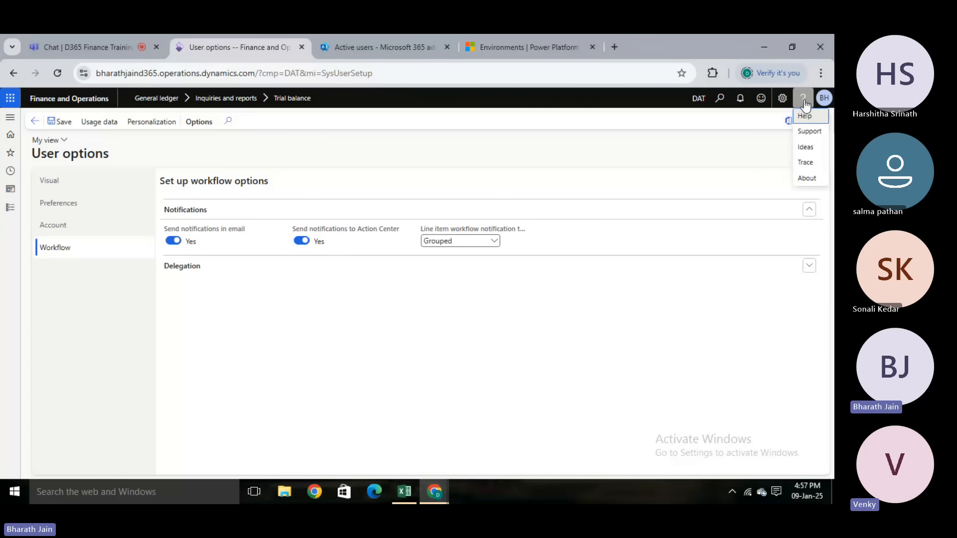
Open the About information to review the installed product and platform versions
{"action": "left_click", "coordinate": [456, 332]}
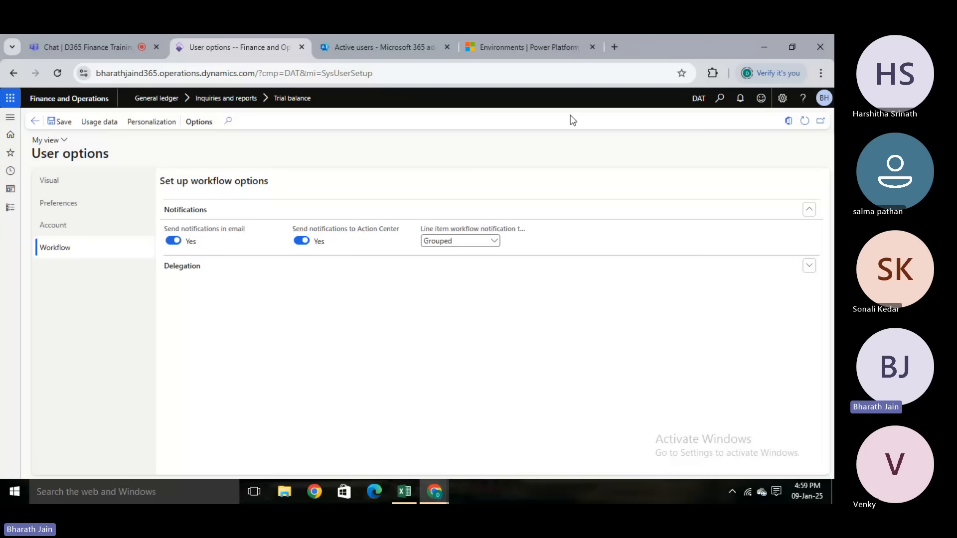
{"action": "left_click", "coordinate": [803, 100]}
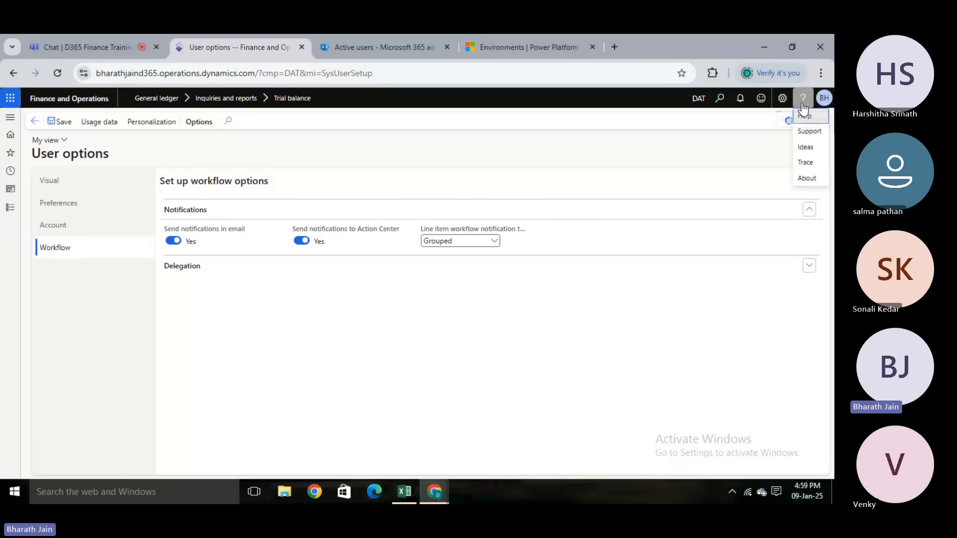
{"action": "left_click", "coordinate": [802, 178]}
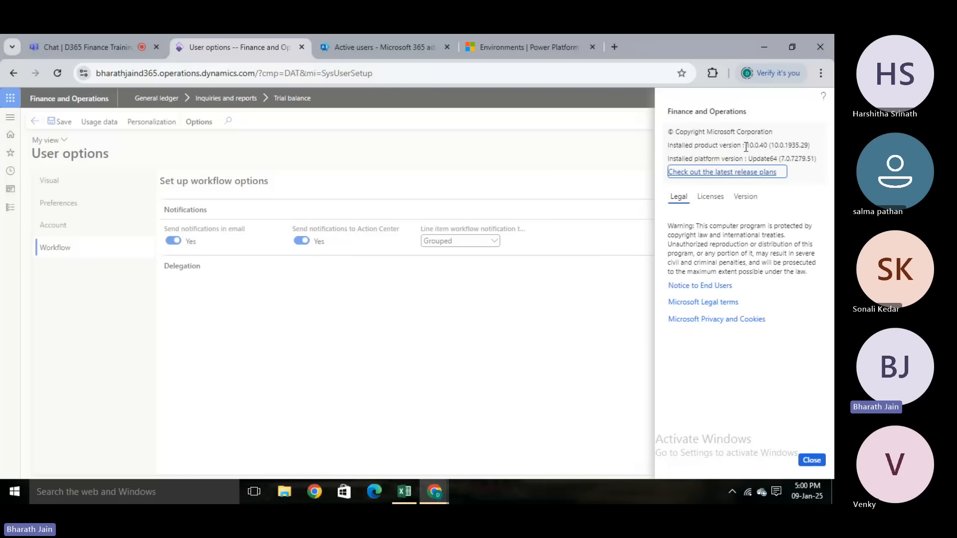
Open the latest release plans and look through the planned features for Dynamics 365 Finance
{"action": "left_click", "coordinate": [703, 172]}
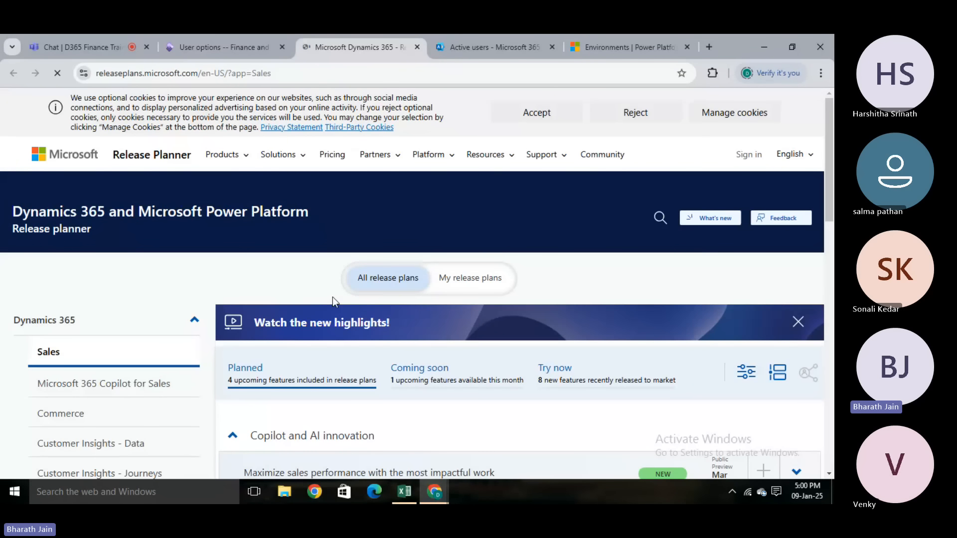
{"action": "left_click_drag", "start_coordinate": [831, 197], "coordinate": [827, 304]}
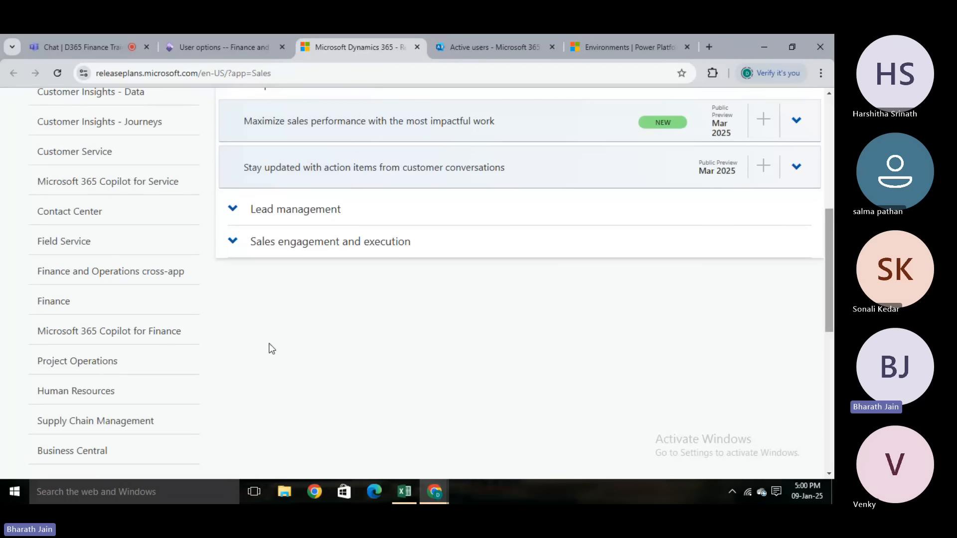
{"action": "left_click", "coordinate": [52, 304]}
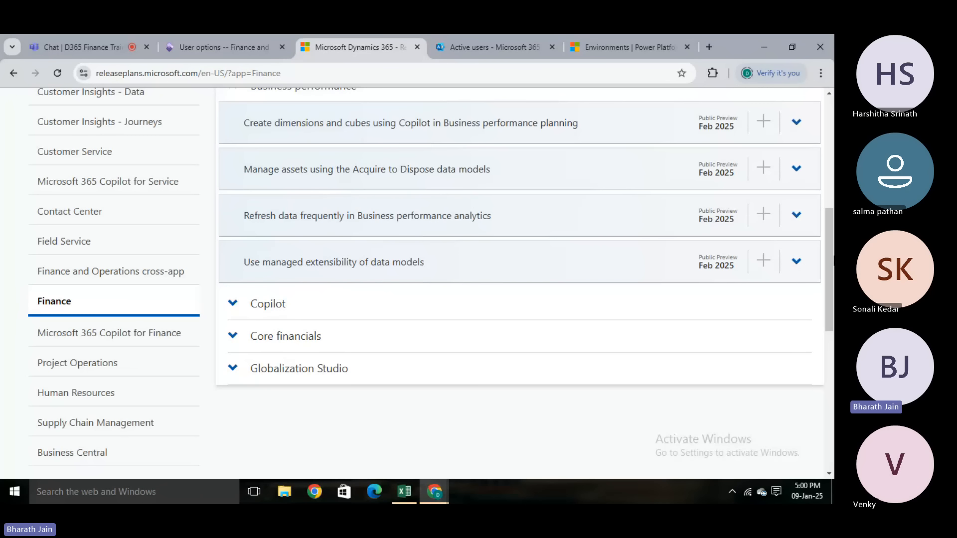
{"action": "scroll", "coordinate": [730, 226], "scroll_direction": "up", "scroll_amount": 3}
{"action": "scroll", "coordinate": [731, 226], "scroll_direction": "down", "scroll_amount": 1}
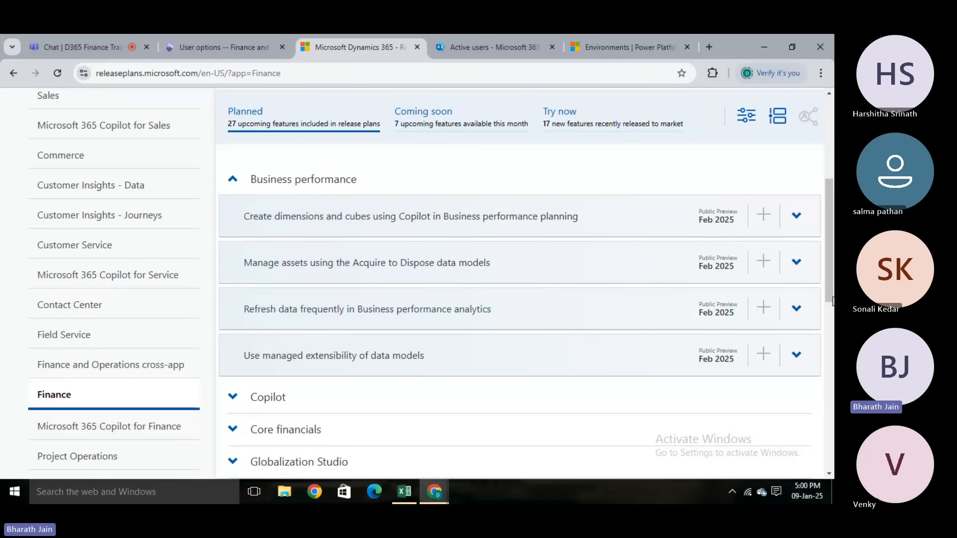
{"action": "left_click_drag", "start_coordinate": [830, 300], "coordinate": [827, 341]}
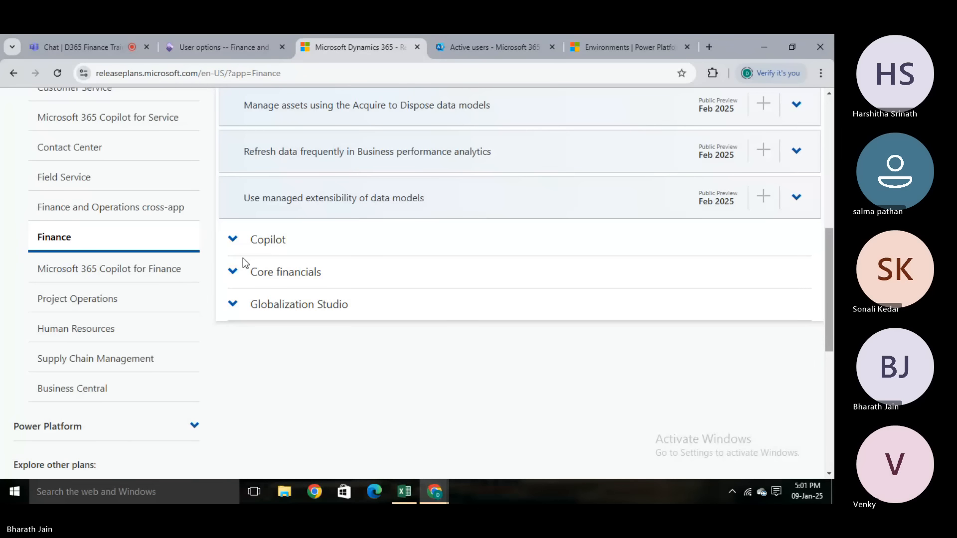
Expand the Core financials features and review the details of "Optimize user security configurations and licensing costs"
{"action": "left_click", "coordinate": [233, 273]}
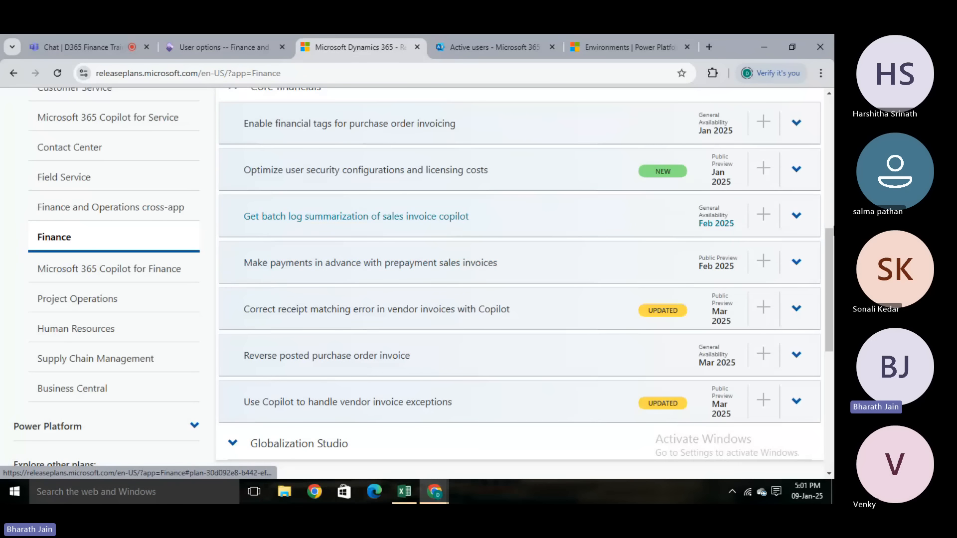
{"action": "scroll", "coordinate": [349, 216], "scroll_direction": "up", "scroll_amount": 2}
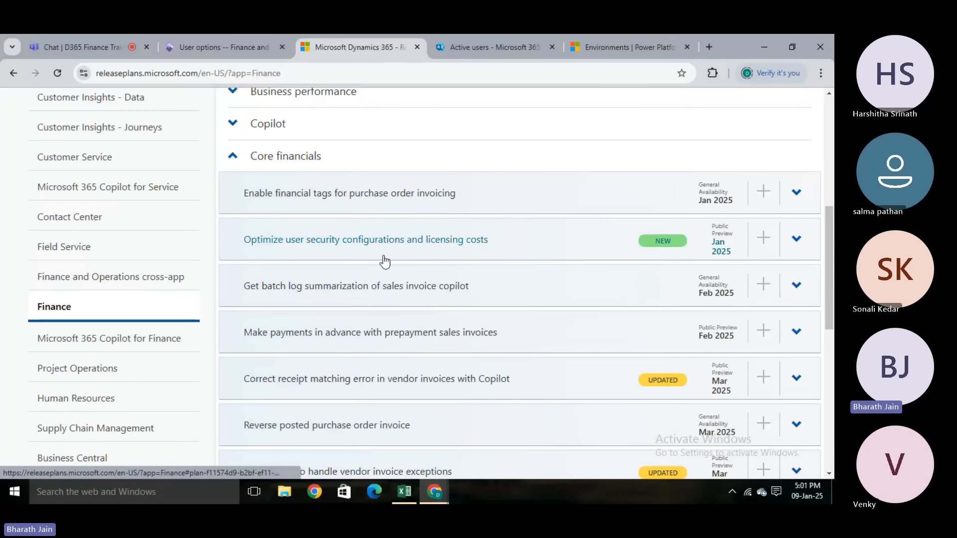
{"action": "left_click", "coordinate": [795, 241]}
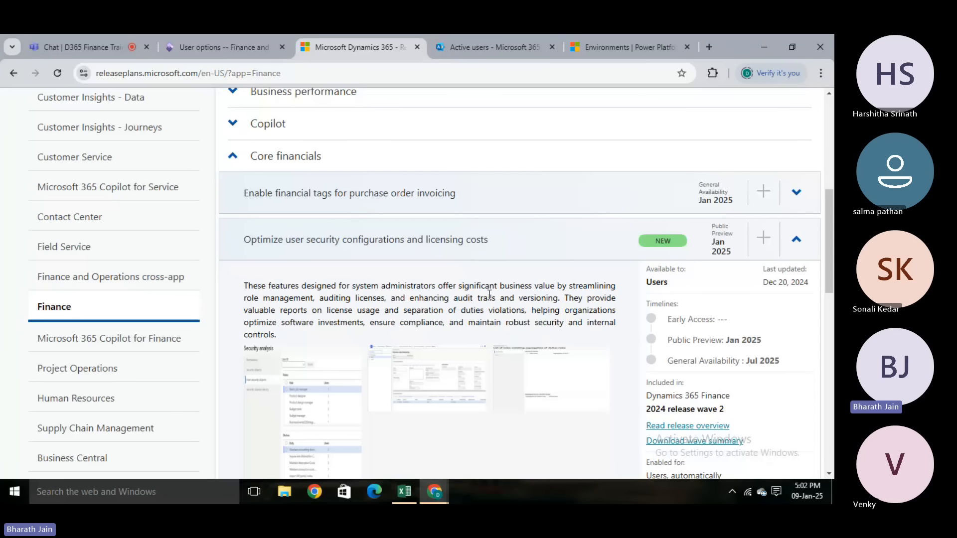
{"action": "left_click", "coordinate": [829, 165]}
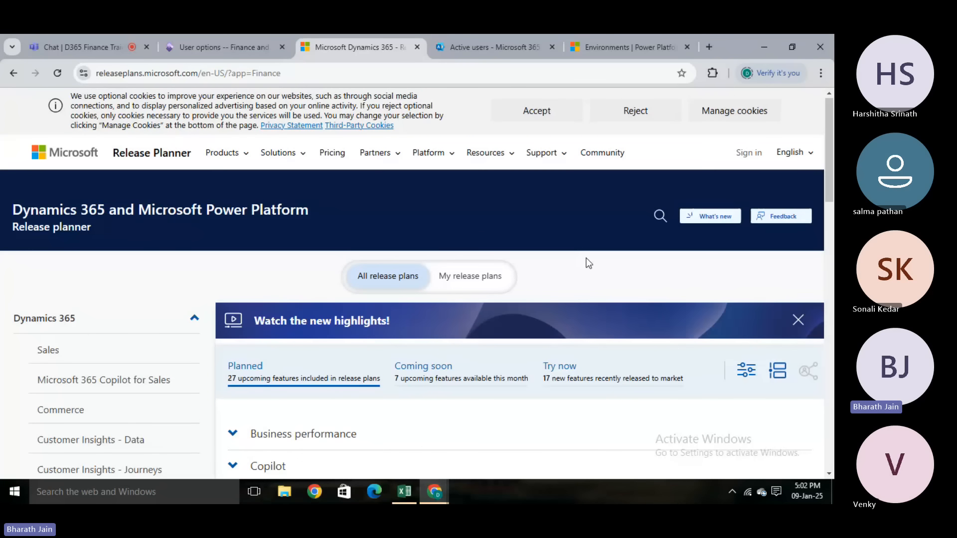
Close the release planner and the About information, and return to the Finance and Operations home dashboard
{"action": "left_click", "coordinate": [417, 47]}
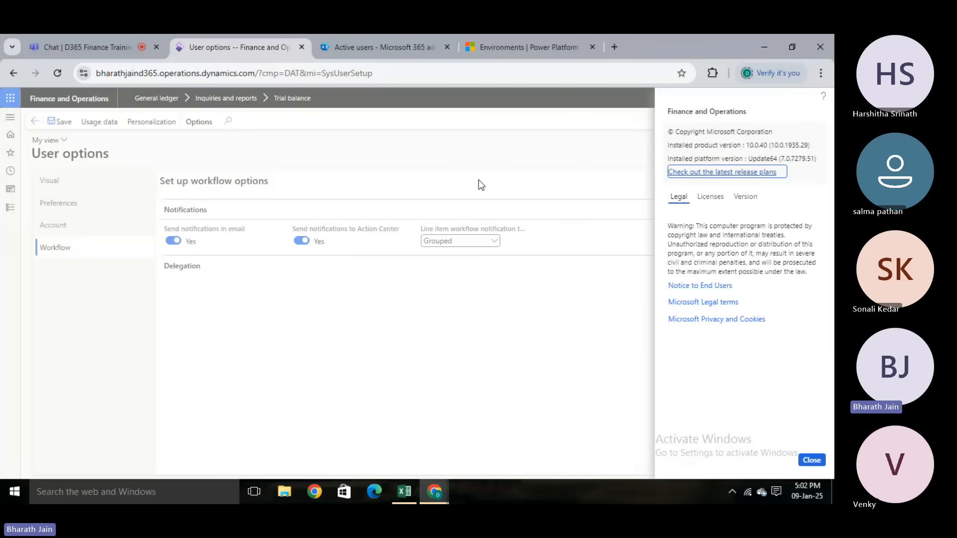
{"action": "left_click", "coordinate": [811, 460]}
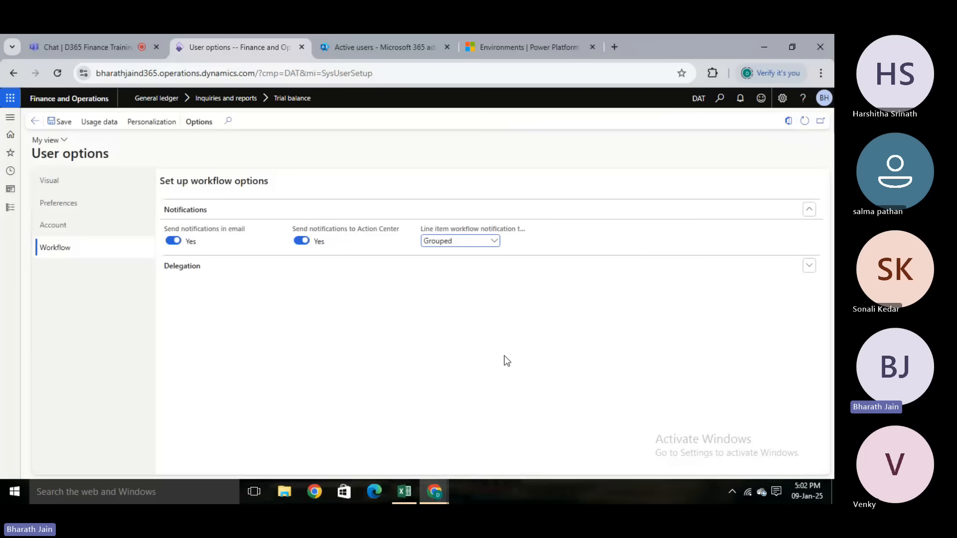
{"action": "left_click", "coordinate": [10, 135]}
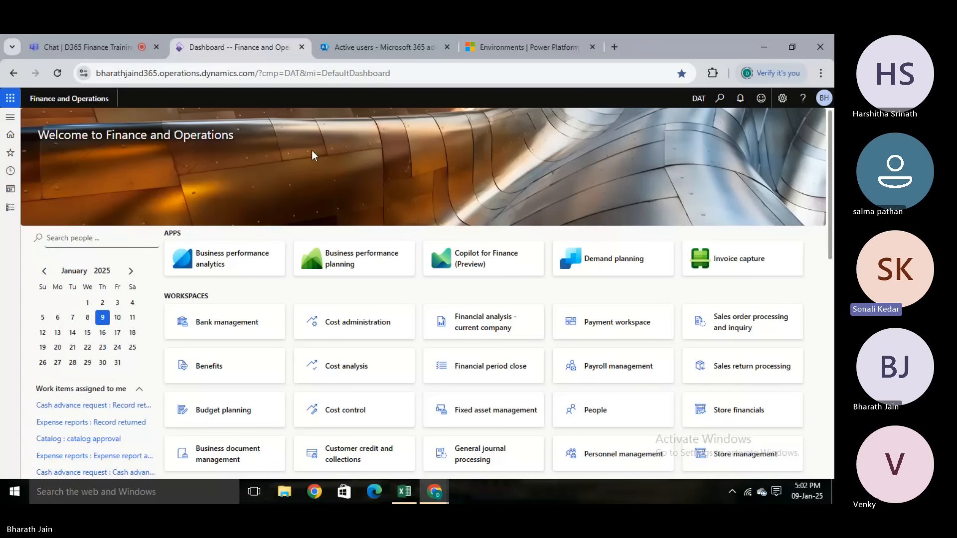
Switch to the Teams meeting, admit the participant waiting in the lobby, and return to the Finance and Operations dashboard
{"action": "left_click", "coordinate": [78, 46]}
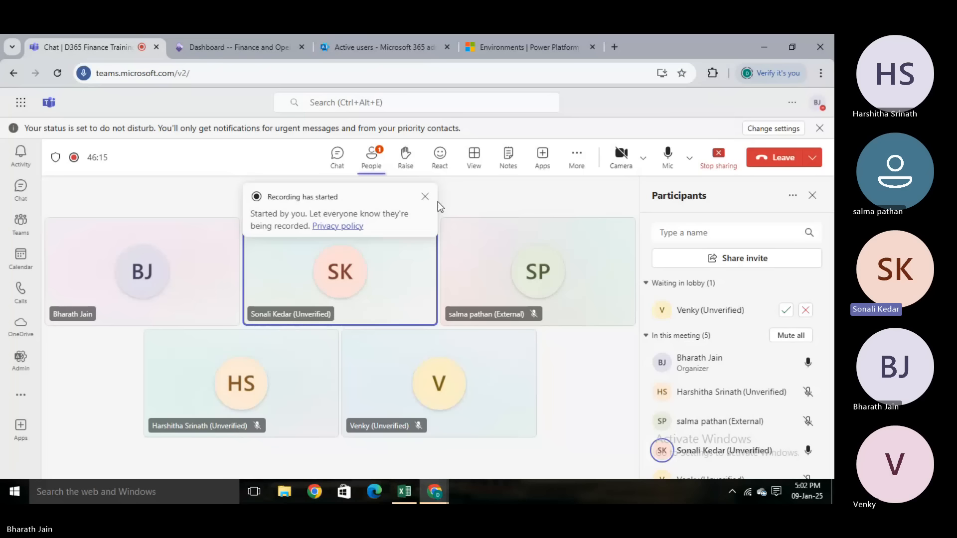
{"action": "left_click", "coordinate": [786, 311]}
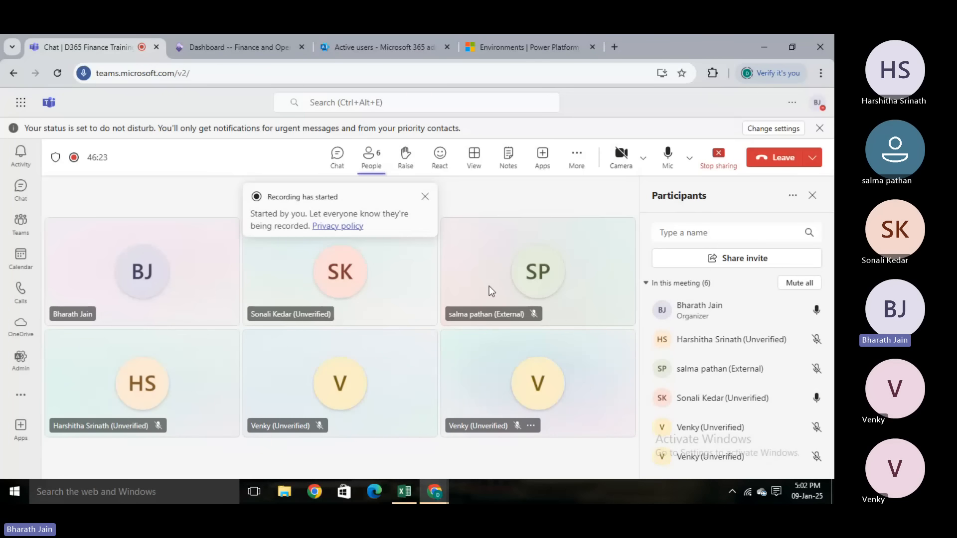
{"action": "left_click", "coordinate": [243, 36]}
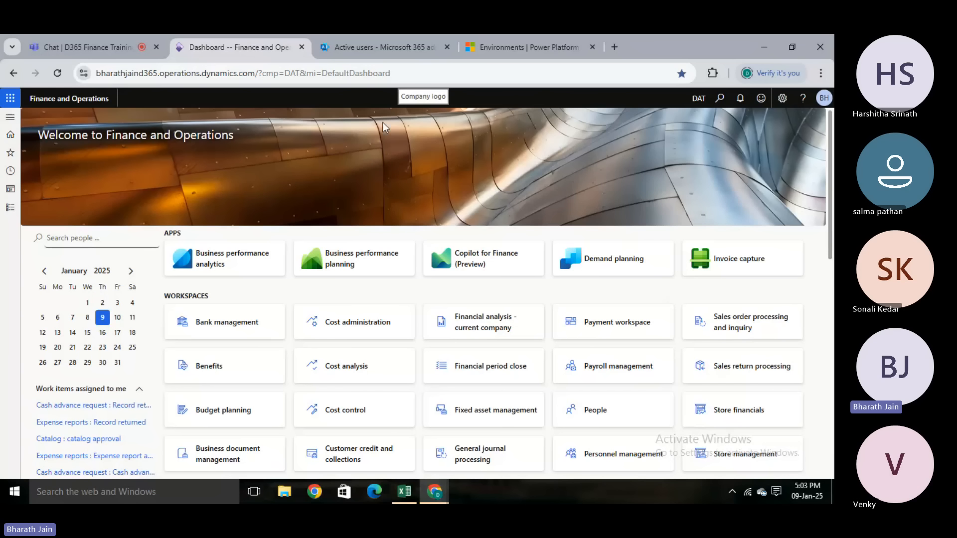
Look at the Active users list in the Microsoft 365 admin center and return to the Finance and Operations dashboard
{"action": "left_click", "coordinate": [384, 46]}
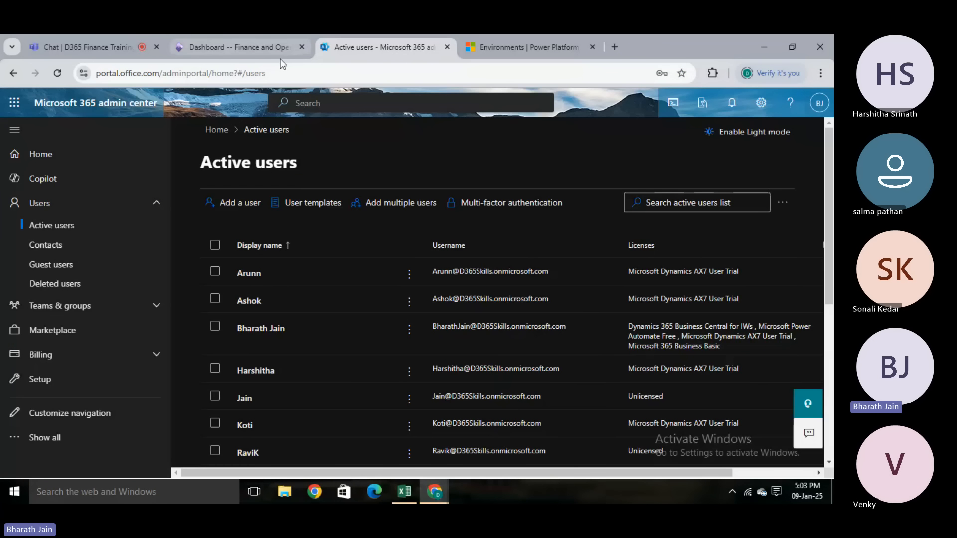
{"action": "left_click", "coordinate": [256, 36]}
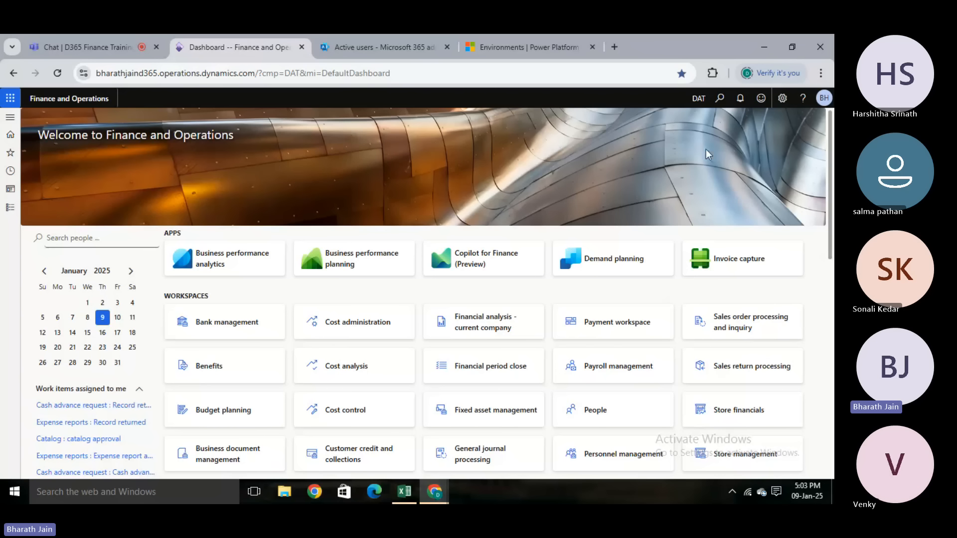
Create a Task recorder recording named "User access" with the description "How to give user access" and start it
{"action": "left_click", "coordinate": [781, 100]}
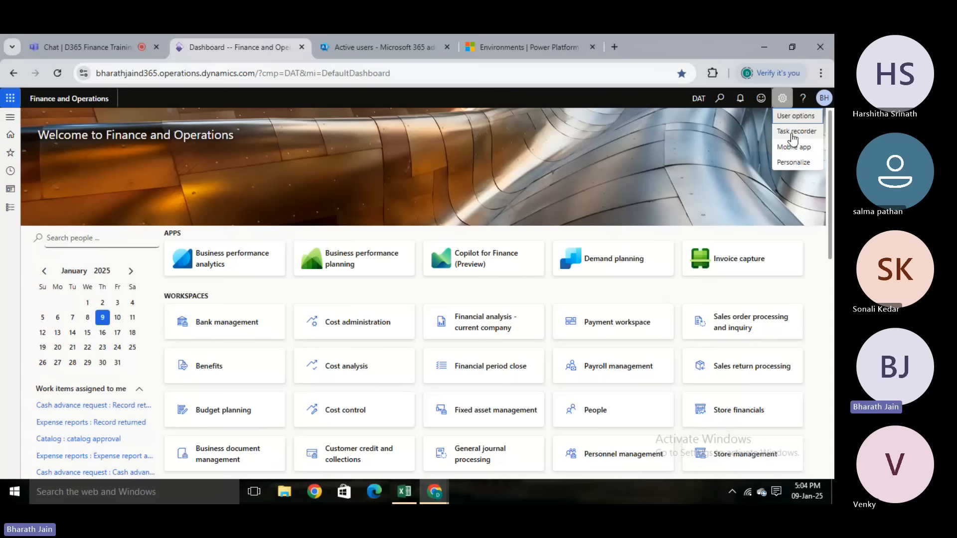
{"action": "left_click", "coordinate": [794, 131]}
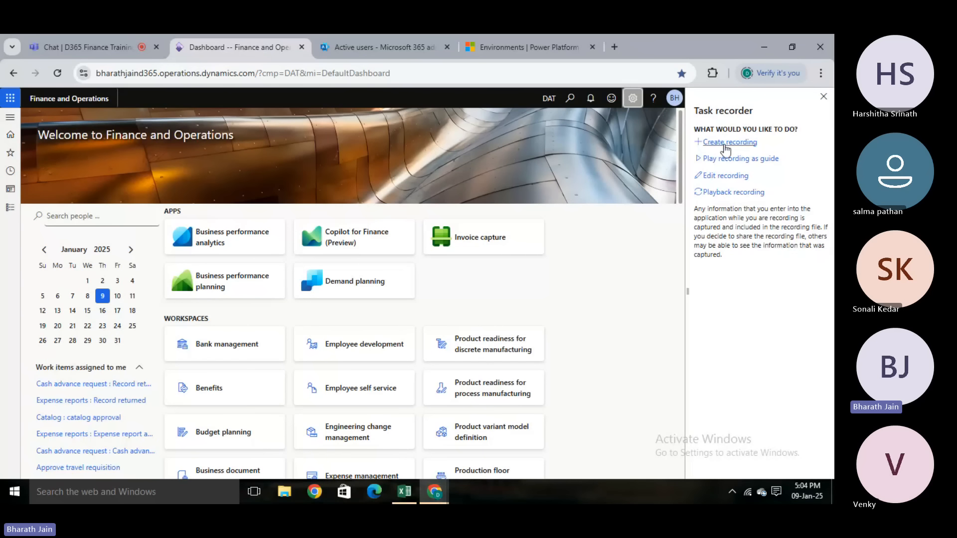
{"action": "left_click", "coordinate": [726, 144]}
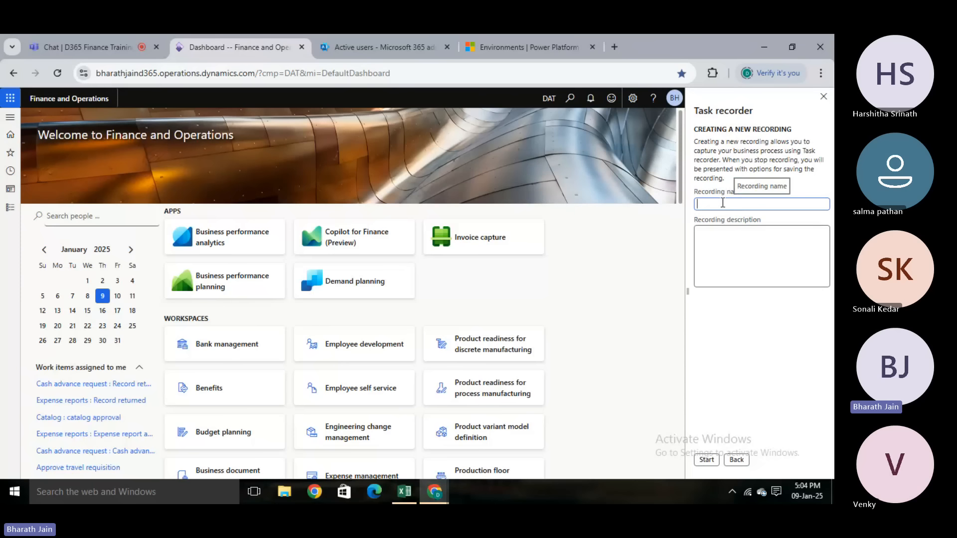
{"action": "type", "text": "User access"}
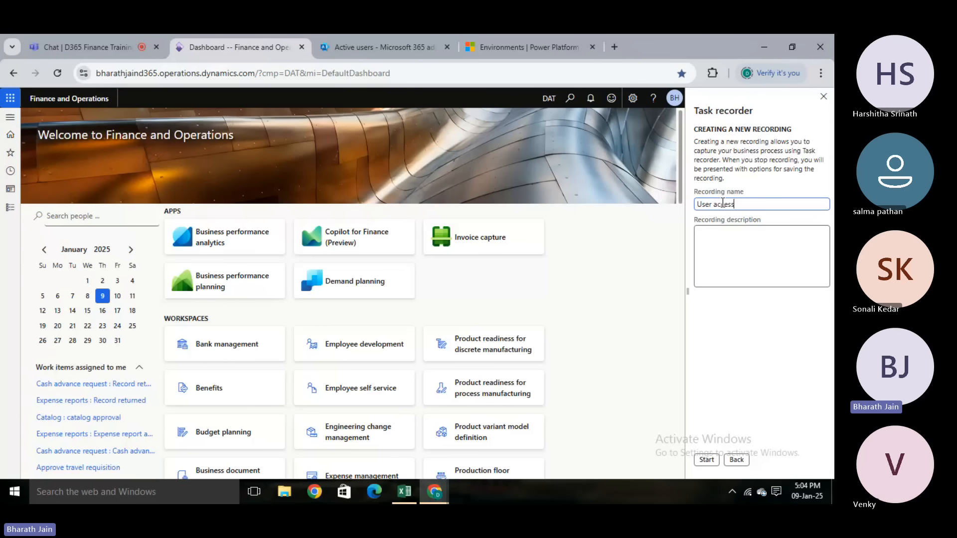
{"action": "left_click", "coordinate": [734, 237]}
{"action": "left_click", "coordinate": [734, 239]}
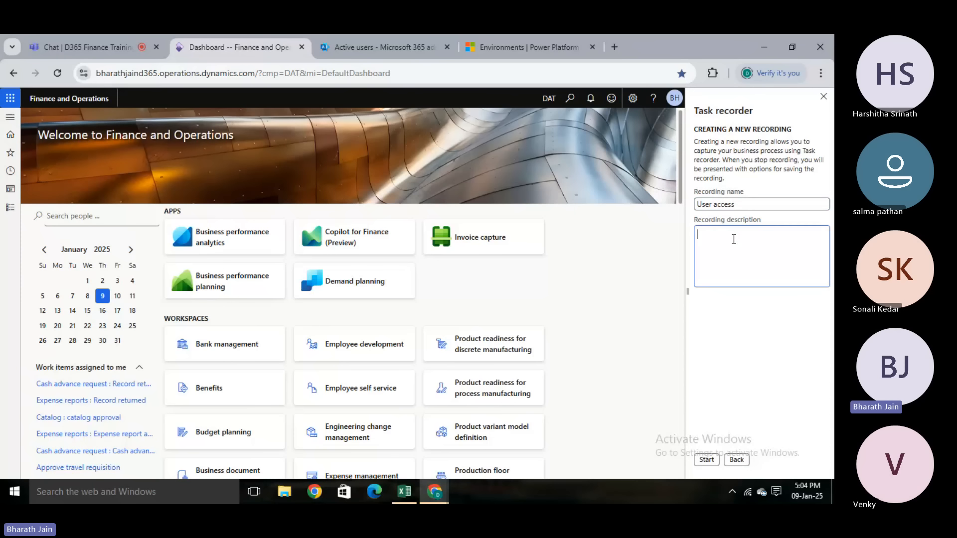
{"action": "type", "text": "How to give user acce"}
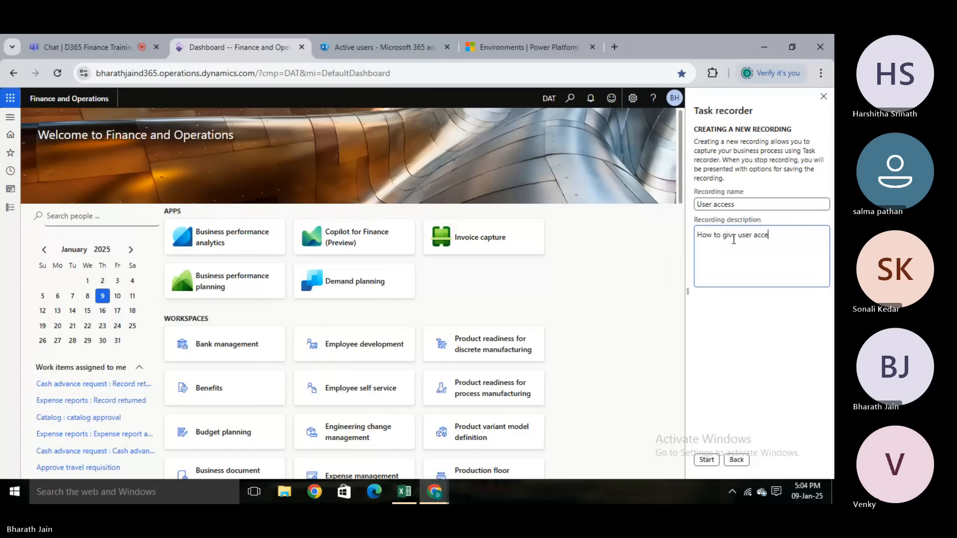
{"action": "type", "text": "ss"}
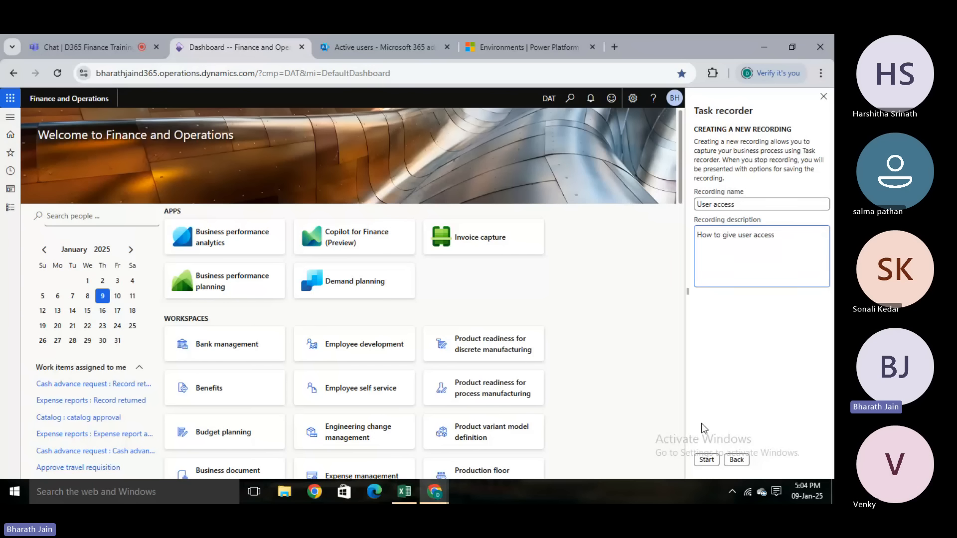
{"action": "left_click", "coordinate": [707, 460]}
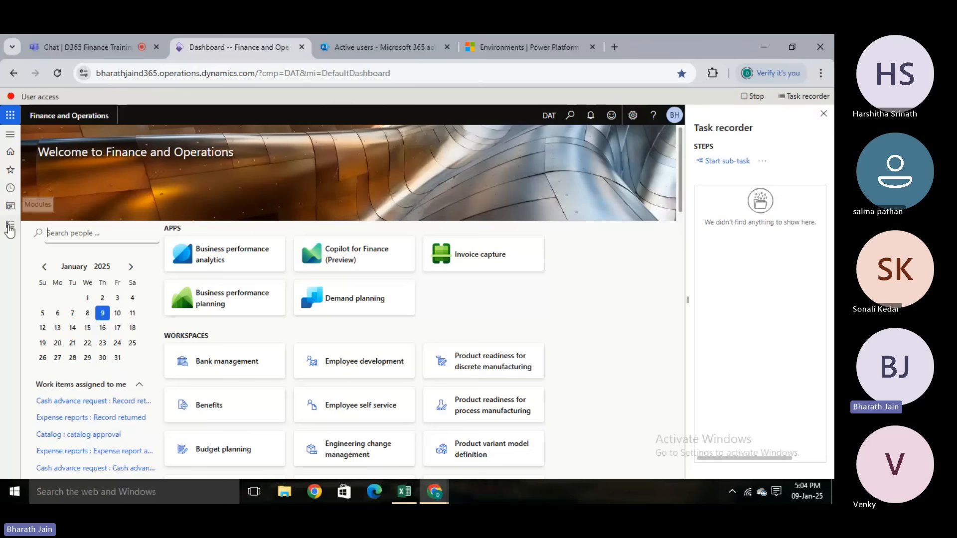
Open the Users page of the System administration module while the task recording runs
{"action": "left_click", "coordinate": [10, 227]}
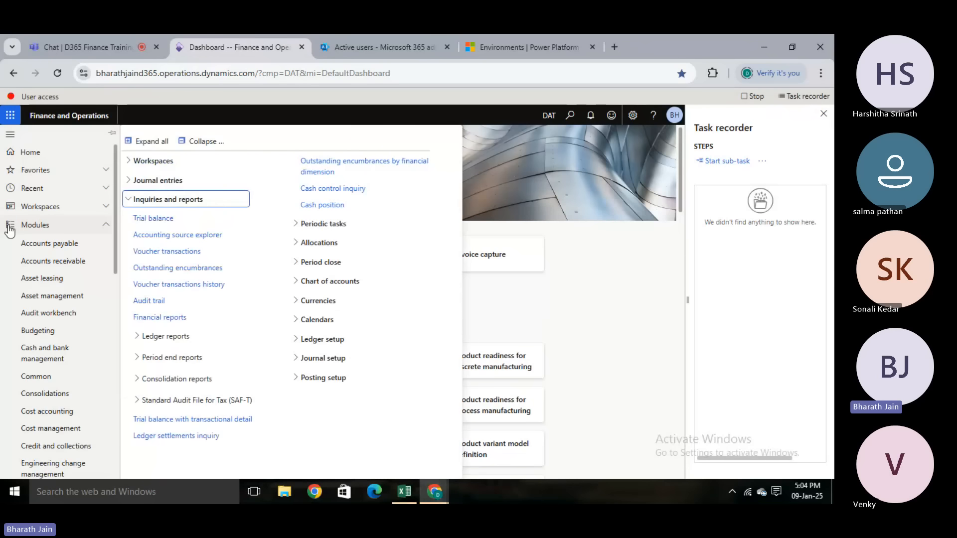
{"action": "left_click_drag", "start_coordinate": [116, 255], "coordinate": [118, 455]}
{"action": "left_click", "coordinate": [77, 392]}
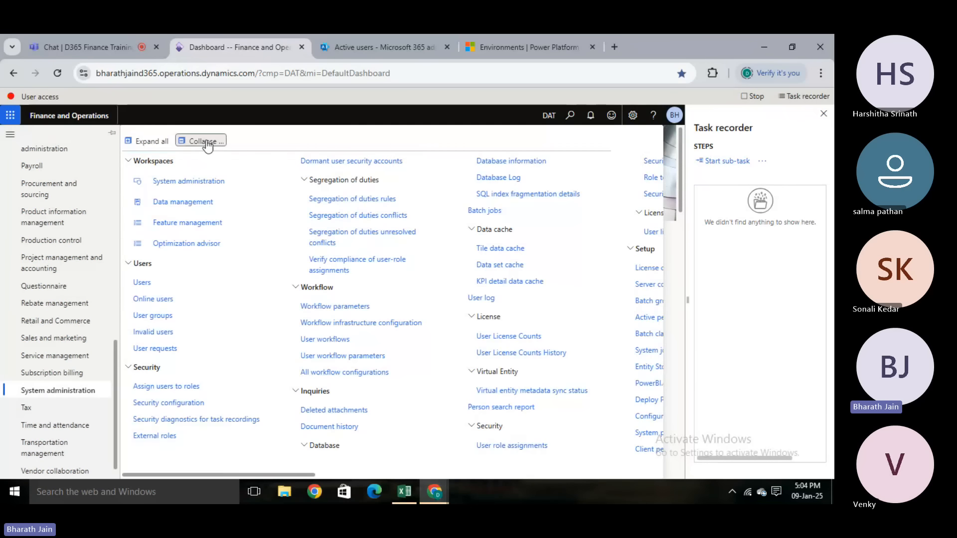
{"action": "left_click", "coordinate": [208, 144]}
{"action": "left_click", "coordinate": [147, 183]}
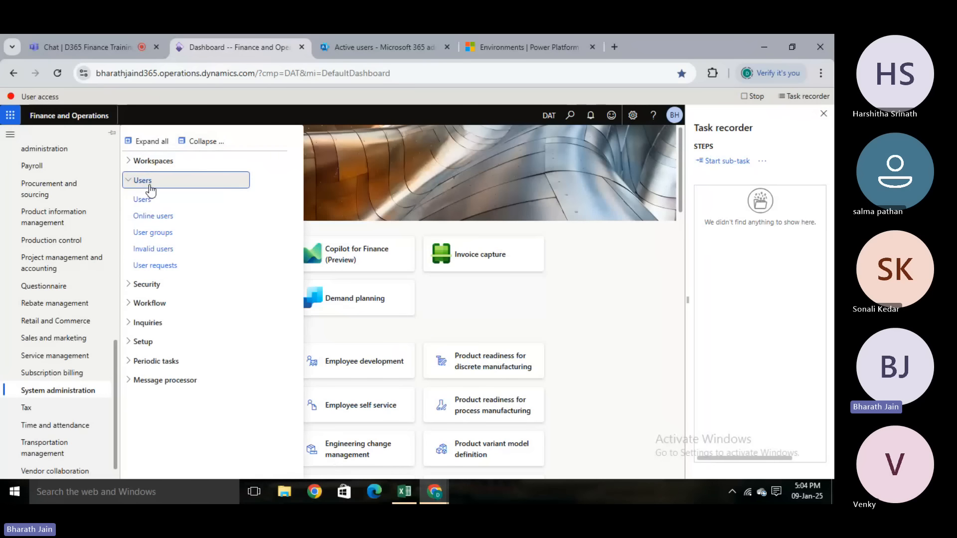
{"action": "left_click", "coordinate": [148, 201]}
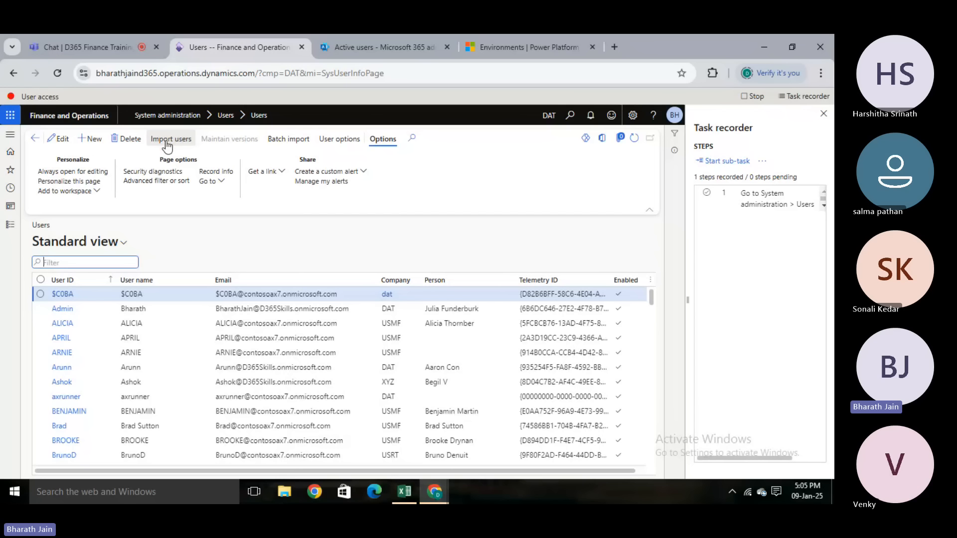
Import the listed Microsoft Entra ID user into Finance and Operations from the Users page
{"action": "left_click", "coordinate": [374, 47]}
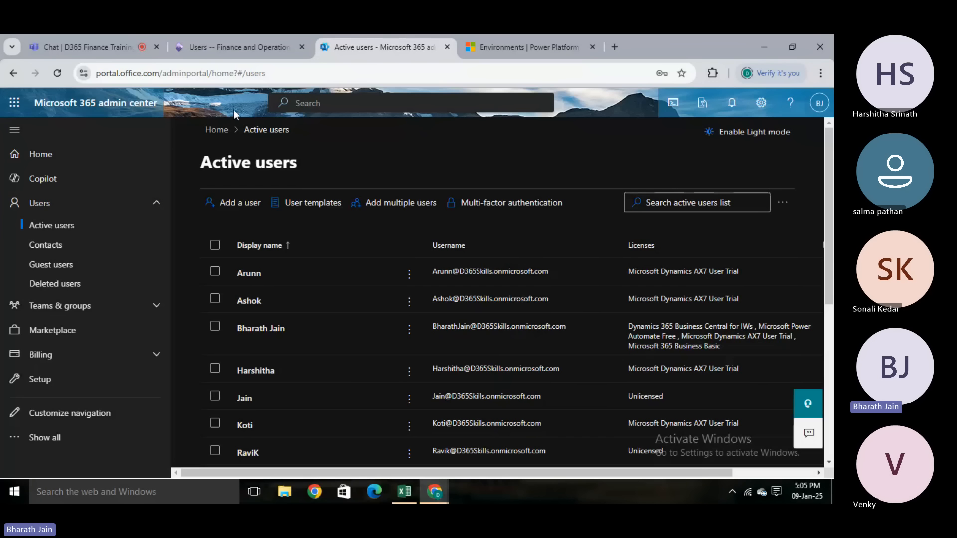
{"action": "left_click", "coordinate": [214, 44]}
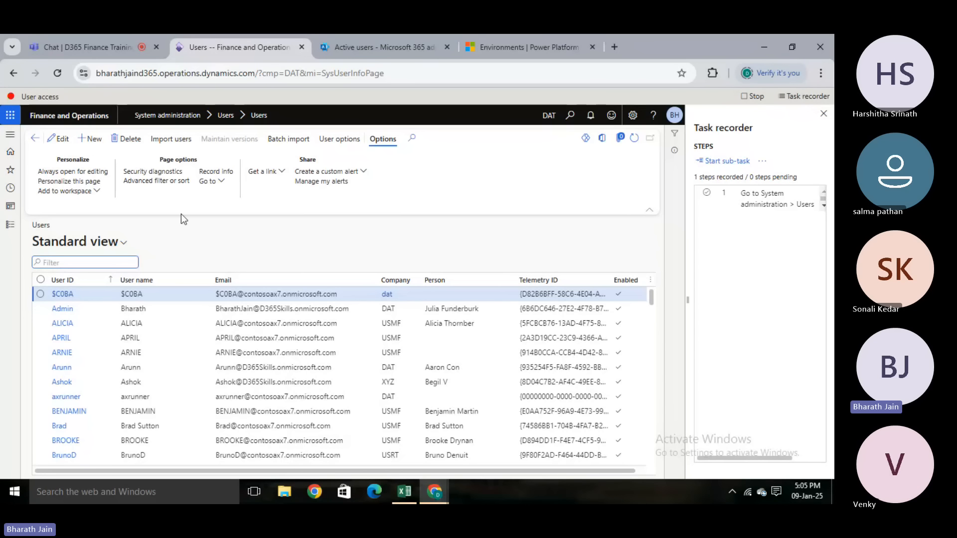
{"action": "left_click", "coordinate": [168, 142]}
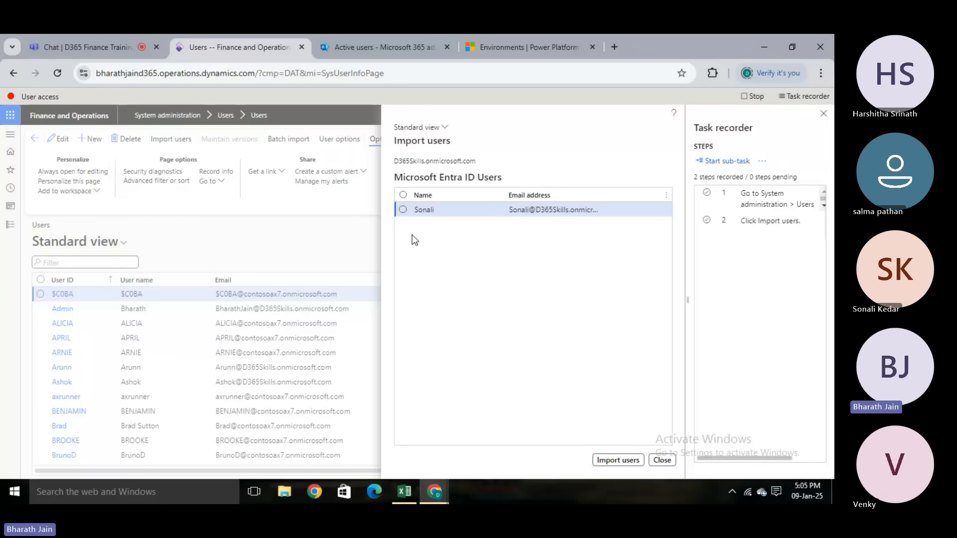
{"action": "left_click", "coordinate": [404, 211]}
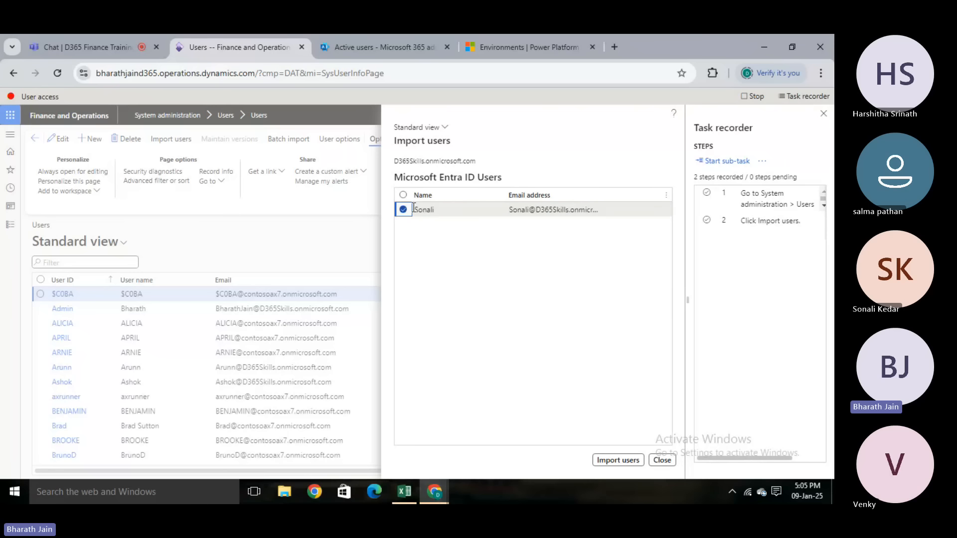
{"action": "left_click", "coordinate": [611, 464]}
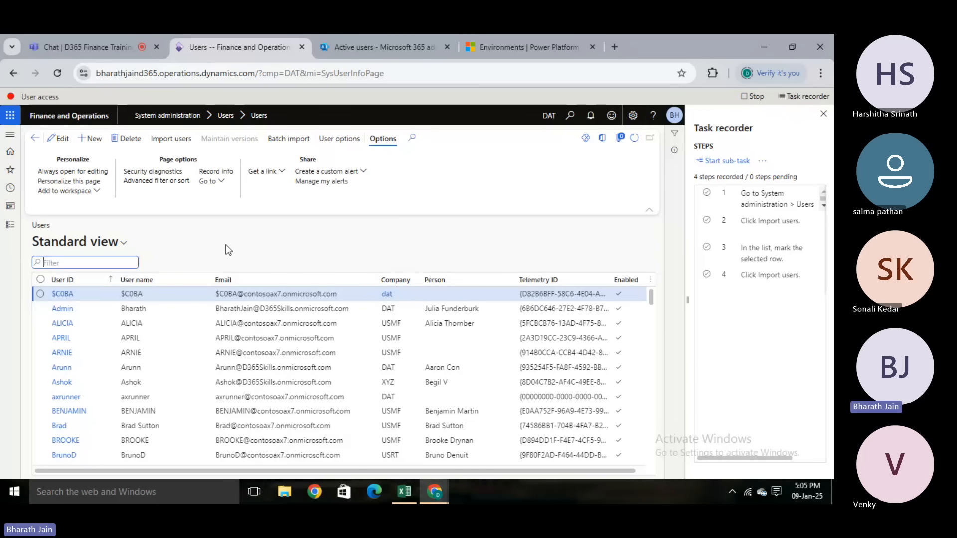
Filter the users list for emails containing "son" and open the imported user's record
{"action": "left_click", "coordinate": [244, 282]}
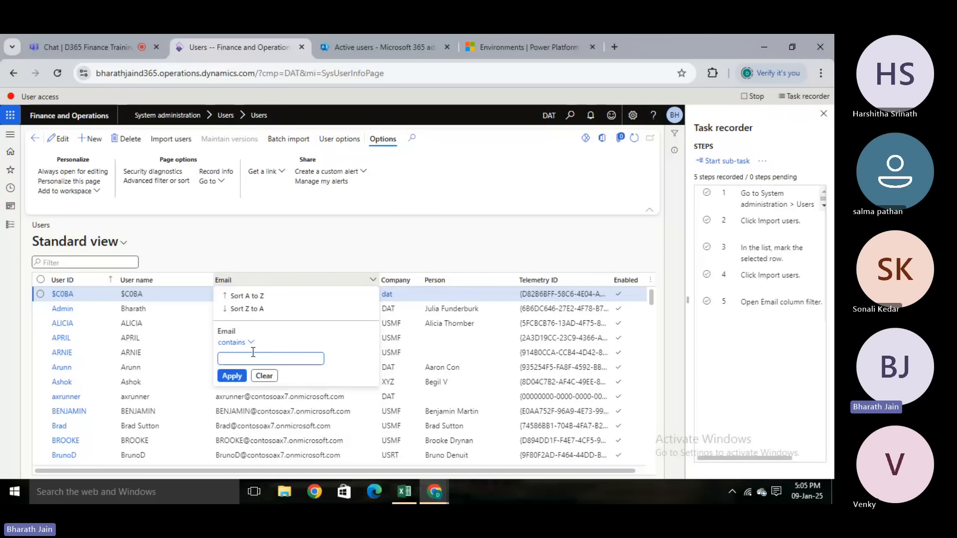
{"action": "type", "text": "son"}
{"action": "key", "text": "Return"}
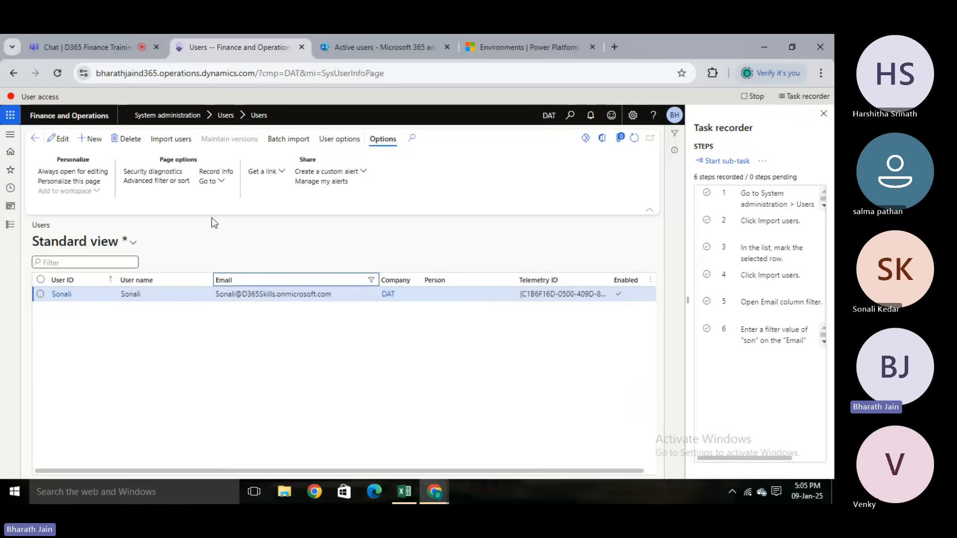
{"action": "left_click", "coordinate": [62, 295]}
{"action": "left_click", "coordinate": [62, 295]}
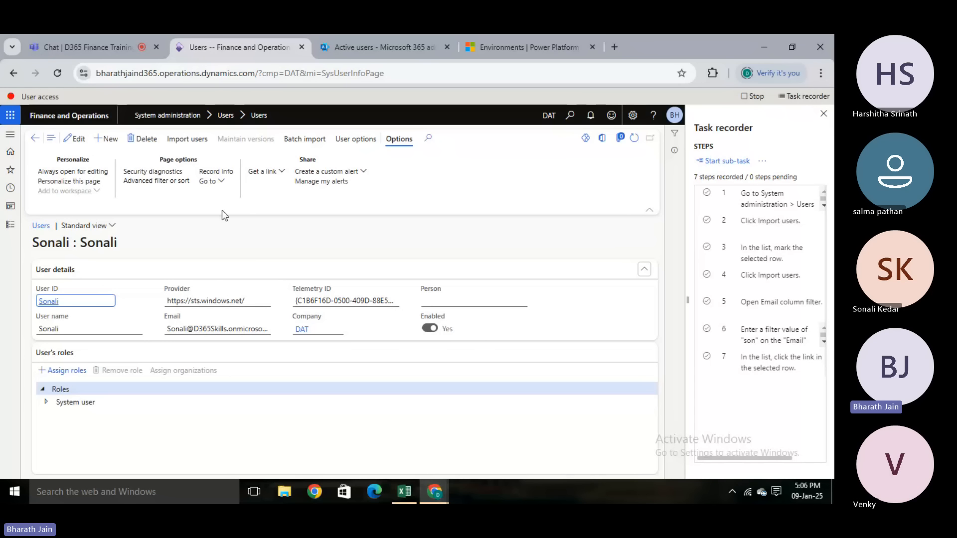
Filter the assignable roles for names beginning with "syst" and assign the System administrator role to the imported user
{"action": "left_click", "coordinate": [69, 375]}
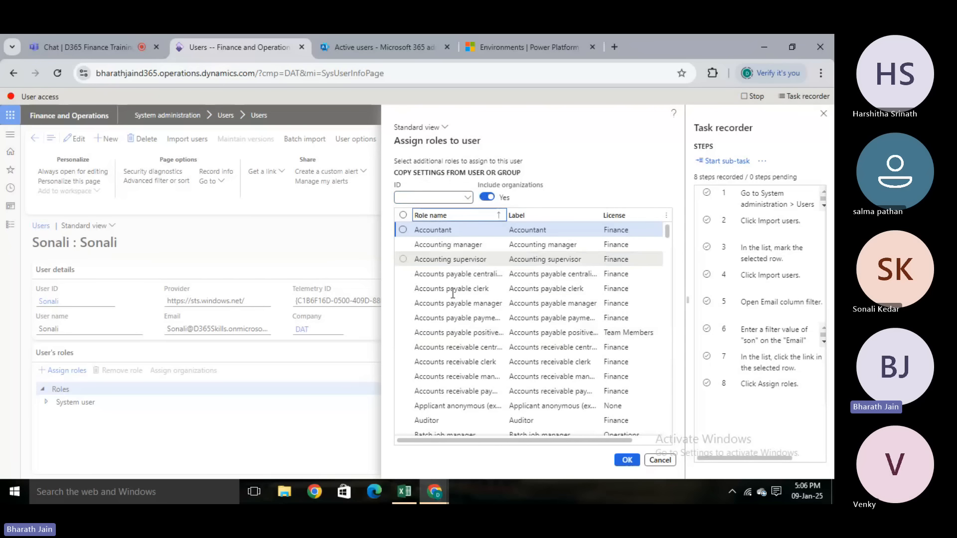
{"action": "left_click", "coordinate": [451, 215]}
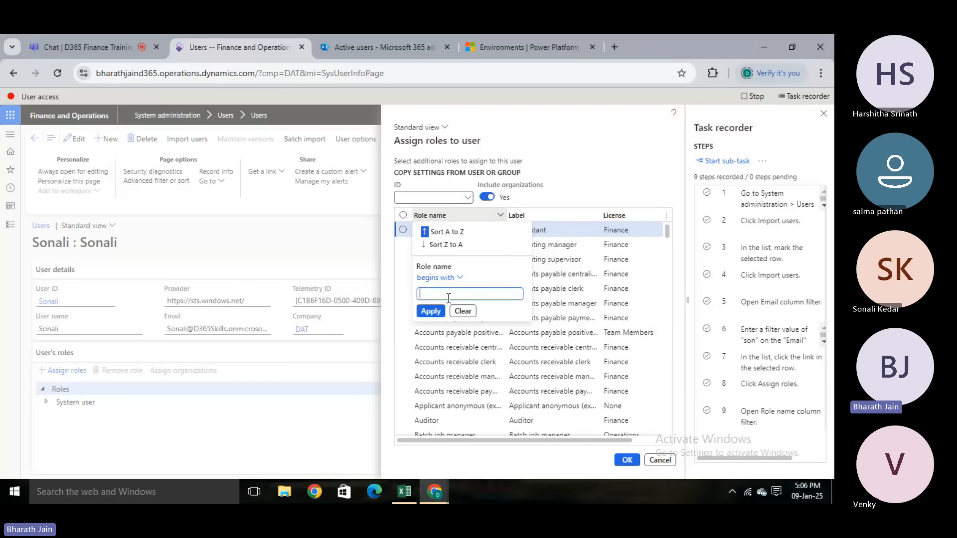
{"action": "type", "text": "syst"}
{"action": "key", "text": "Return"}
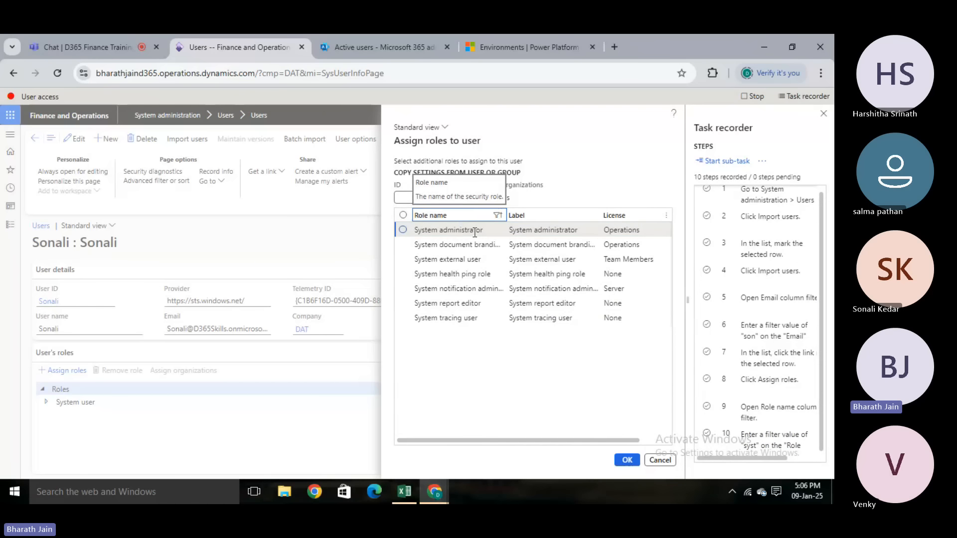
{"action": "left_click", "coordinate": [403, 230]}
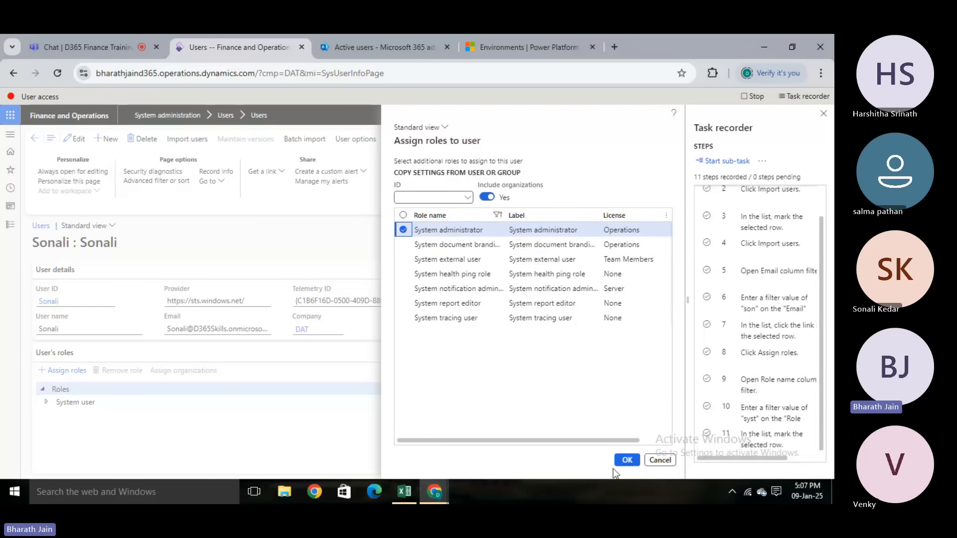
{"action": "left_click", "coordinate": [626, 460]}
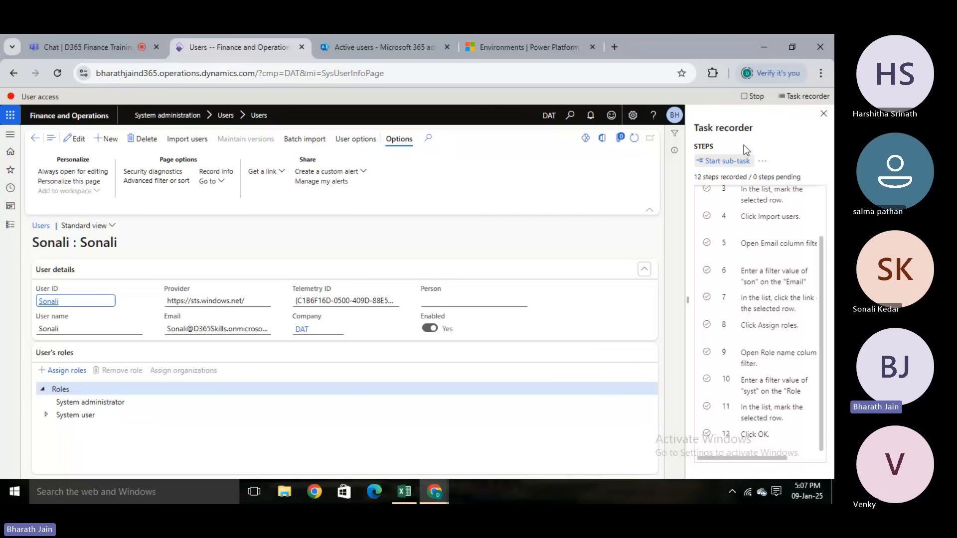
Stop the task recording and export it as a Word document
{"action": "left_click", "coordinate": [755, 97]}
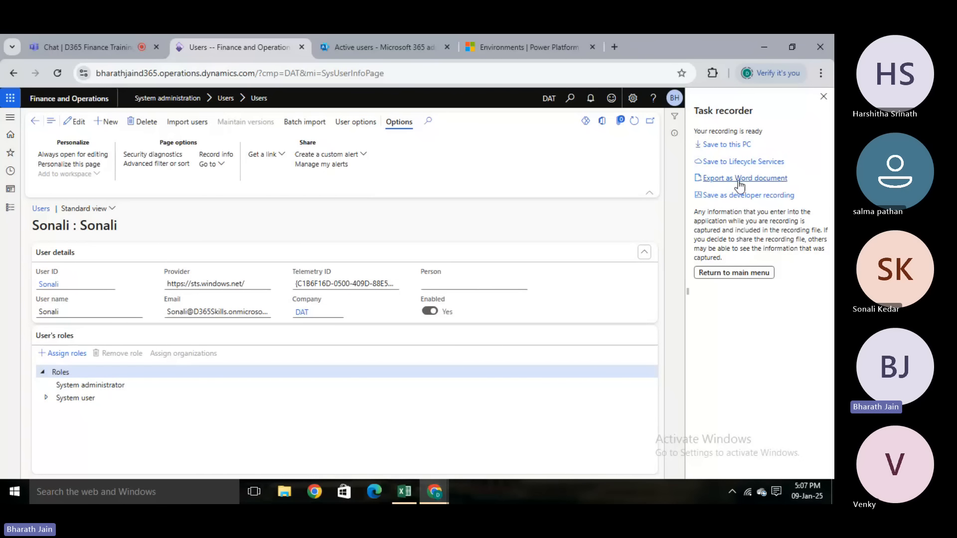
{"action": "left_click", "coordinate": [562, 206]}
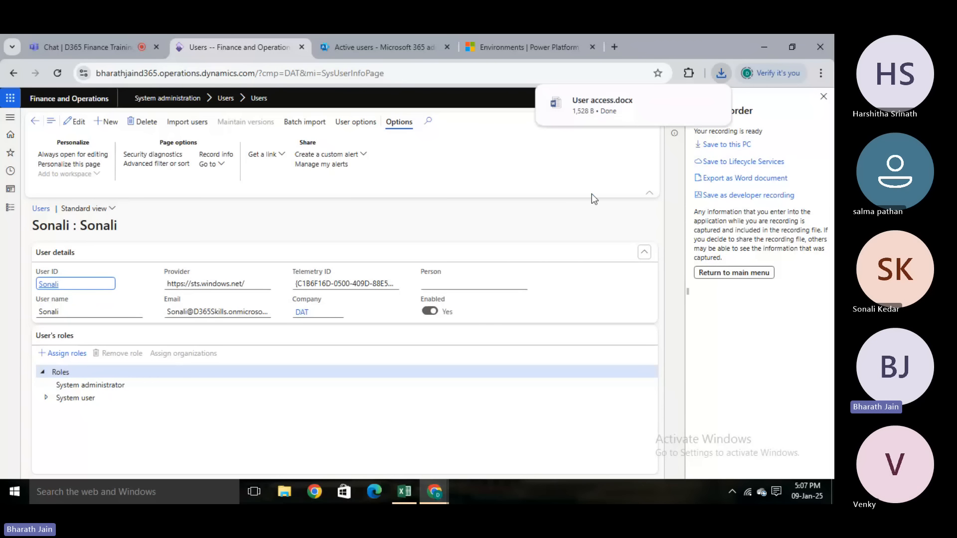
Review the exported User access.docx in Word, then close the document and Task recorder
{"action": "mouse_move", "coordinate": [621, 102]}
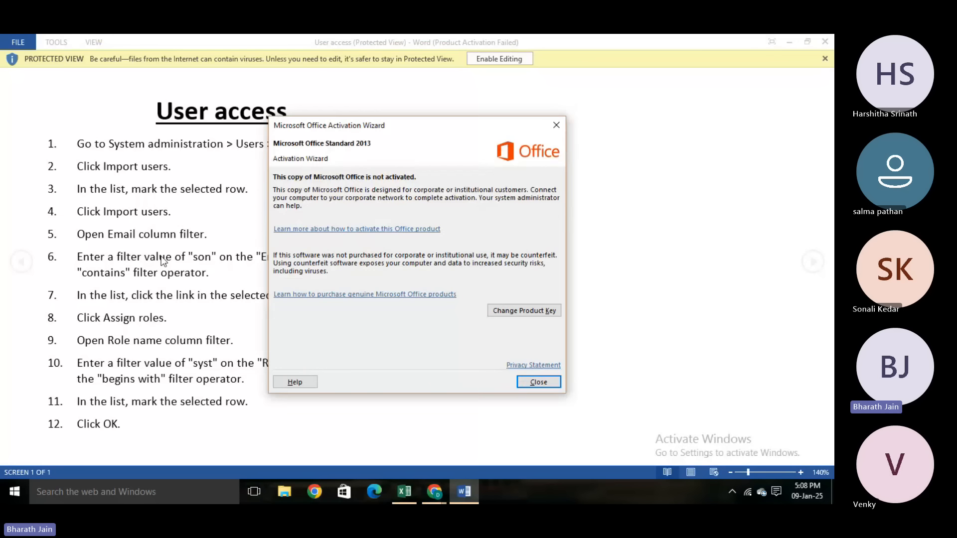
{"action": "left_click", "coordinate": [534, 381]}
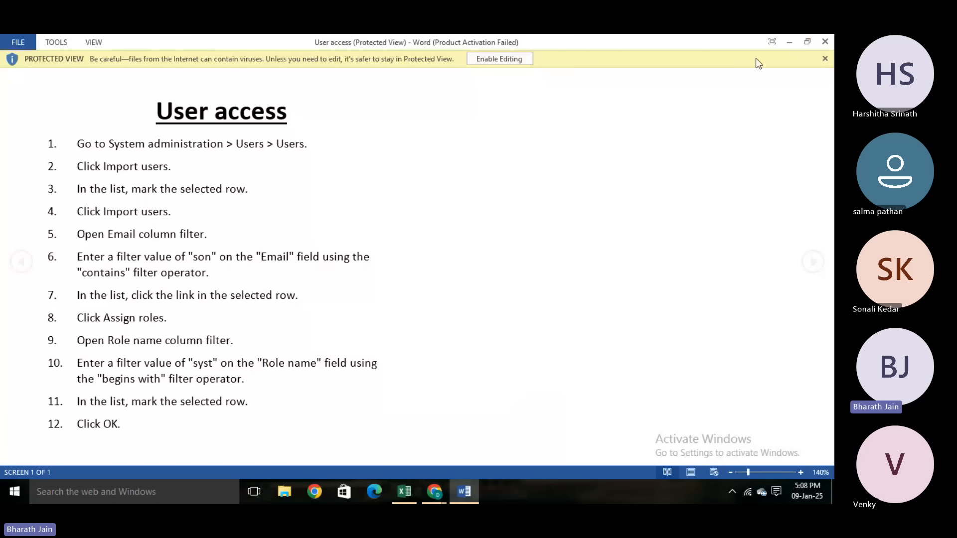
{"action": "left_click", "coordinate": [824, 42]}
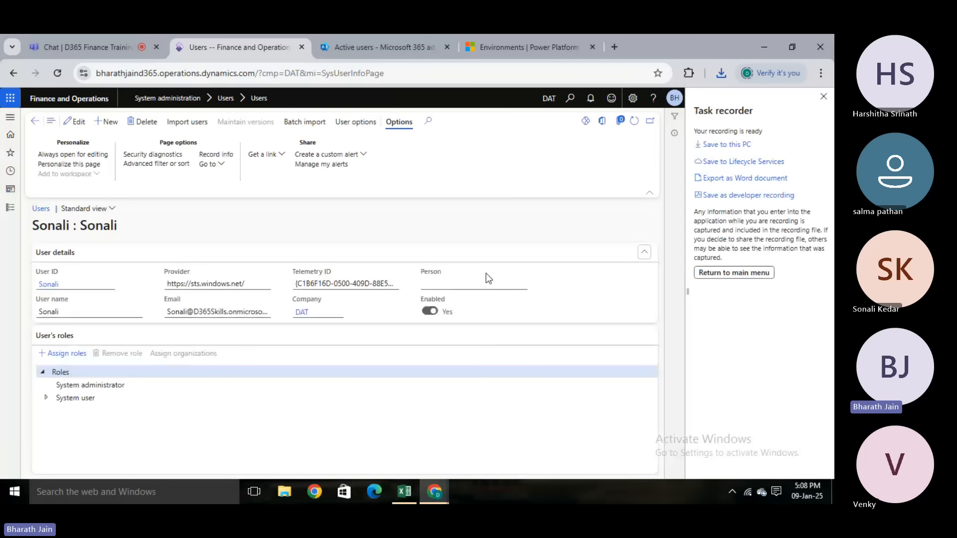
{"action": "left_click", "coordinate": [599, 186]}
{"action": "left_click", "coordinate": [823, 96]}
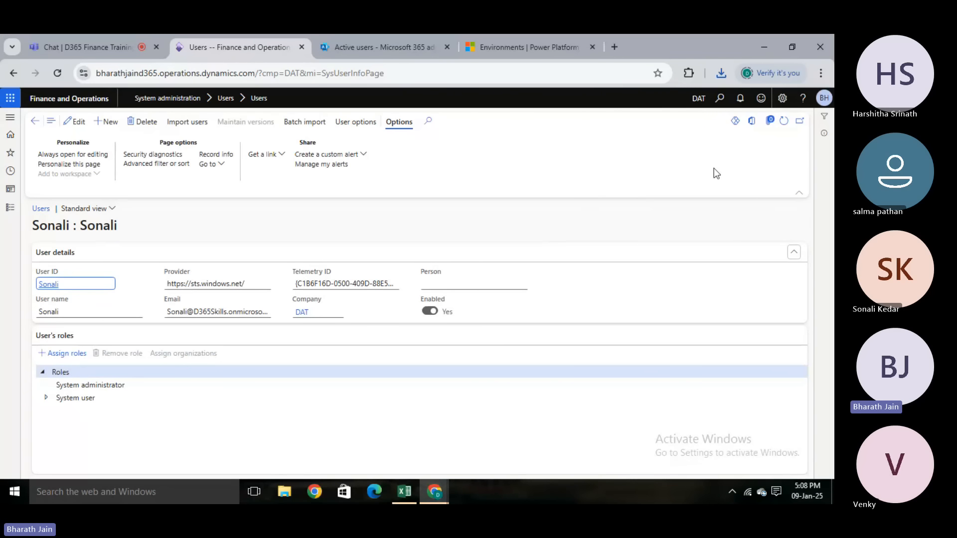
{"action": "left_click", "coordinate": [395, 214]}
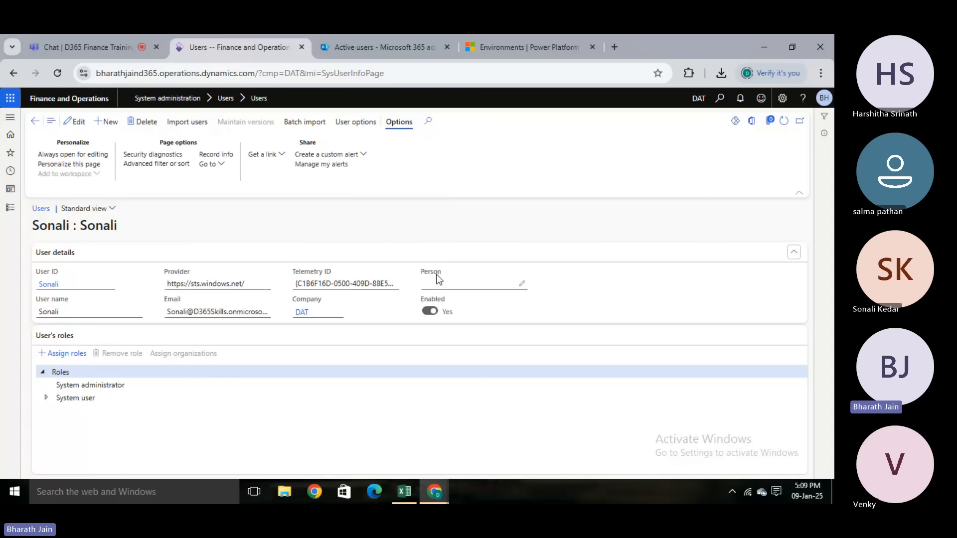
{"action": "left_click_drag", "start_coordinate": [442, 273], "coordinate": [456, 292]}
{"action": "left_click", "coordinate": [456, 291]}
Duplicate the Finance and Operations page in the browser and open the Workers list of the Human resources module there
{"action": "right_click", "coordinate": [226, 43]}
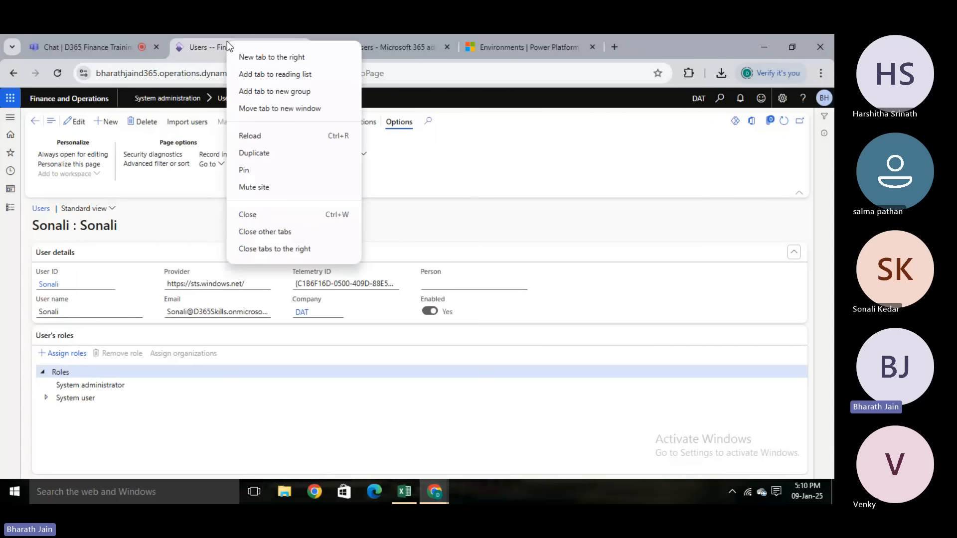
{"action": "left_click", "coordinate": [254, 153]}
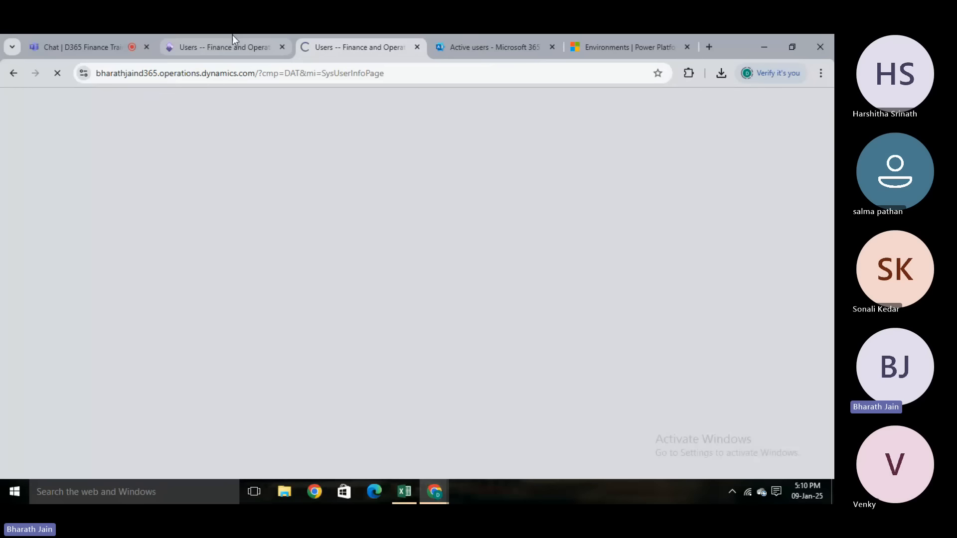
{"action": "left_click", "coordinate": [508, 48]}
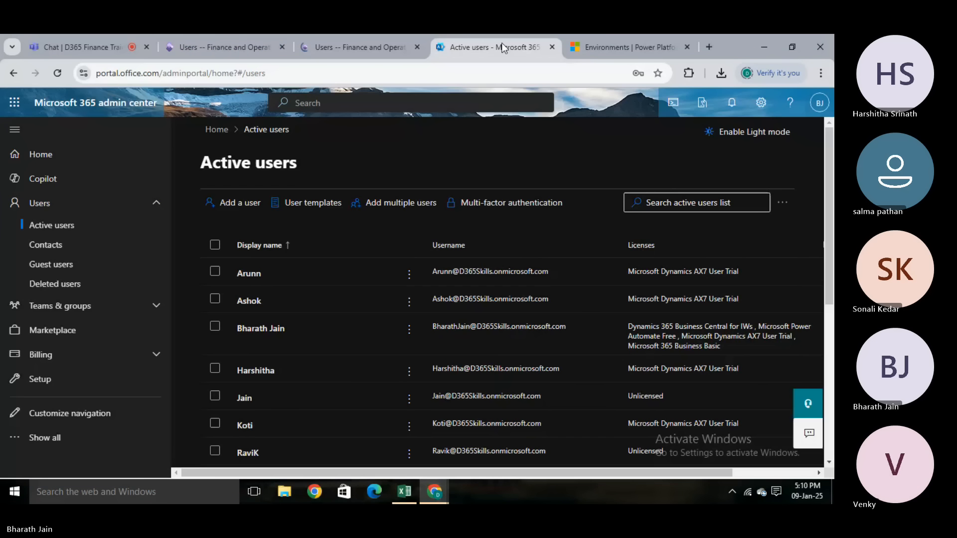
{"action": "left_click", "coordinate": [405, 41]}
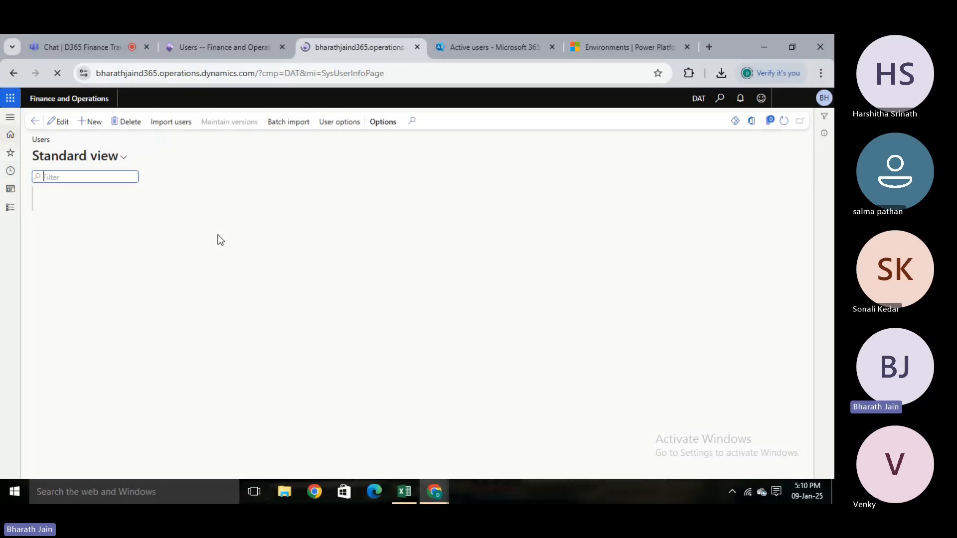
{"action": "left_click", "coordinate": [8, 209]}
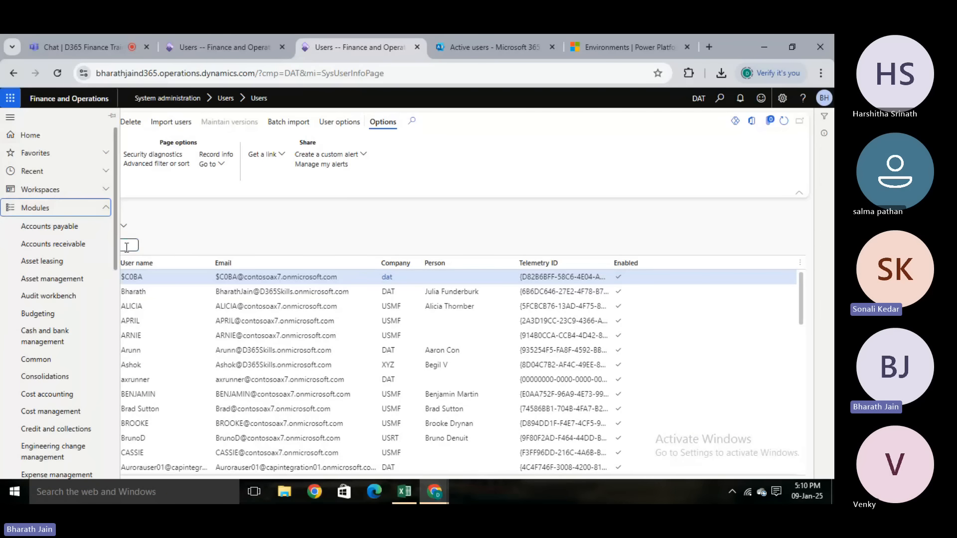
{"action": "left_click_drag", "start_coordinate": [113, 247], "coordinate": [112, 353]}
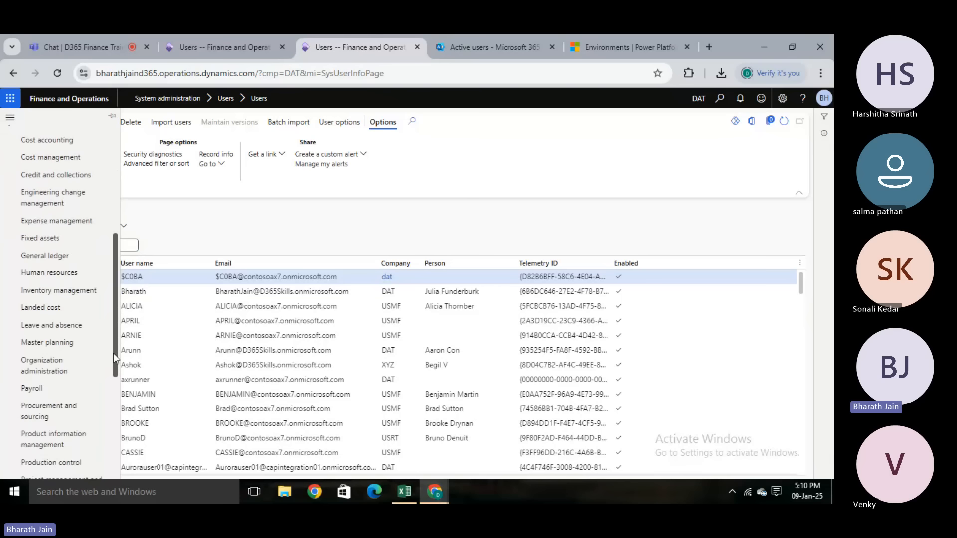
{"action": "left_click", "coordinate": [68, 278]}
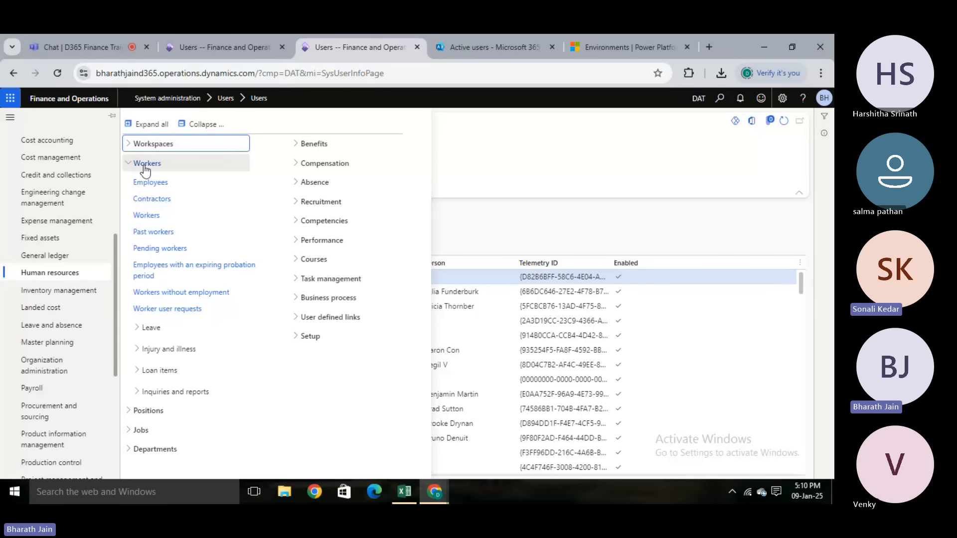
{"action": "left_click", "coordinate": [147, 216]}
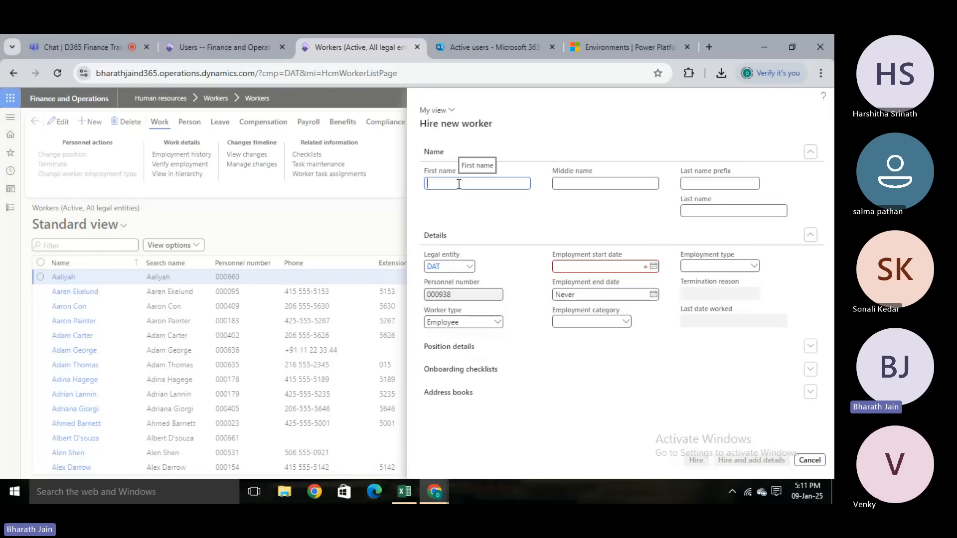
Hire a new worker in legal entity DAT with the user's first name and employment start date 1/9/2025, and return to the Workers list
{"action": "type", "text": "Sonal"}
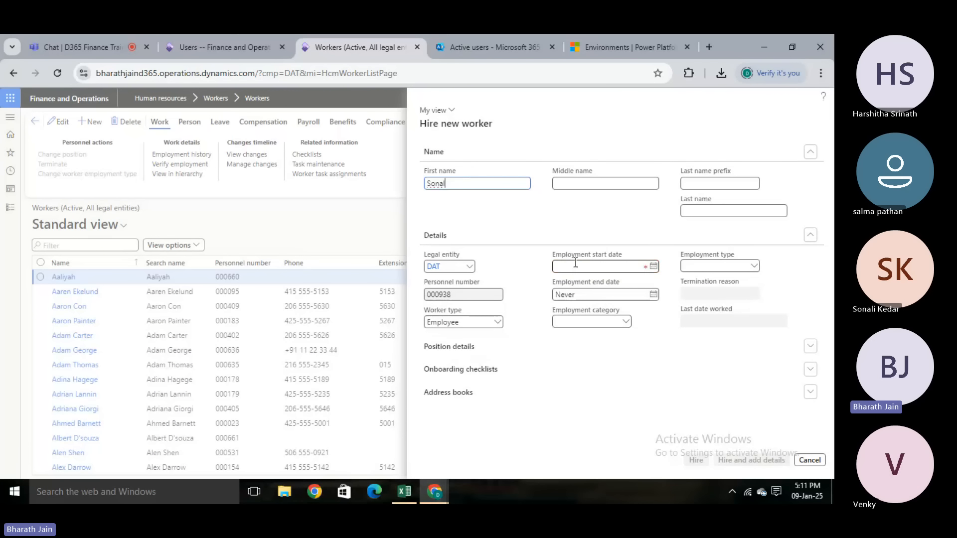
{"action": "left_click", "coordinate": [653, 266]}
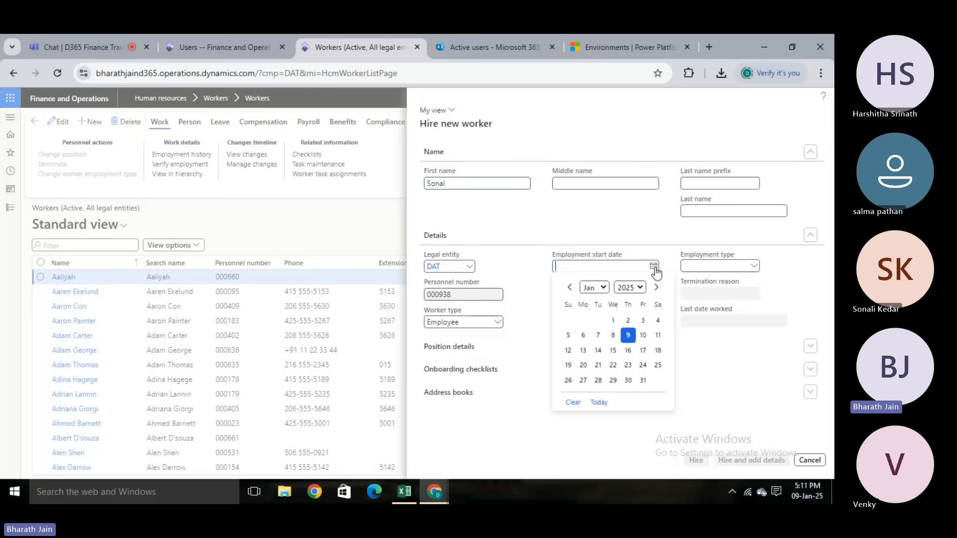
{"action": "left_click", "coordinate": [627, 353]}
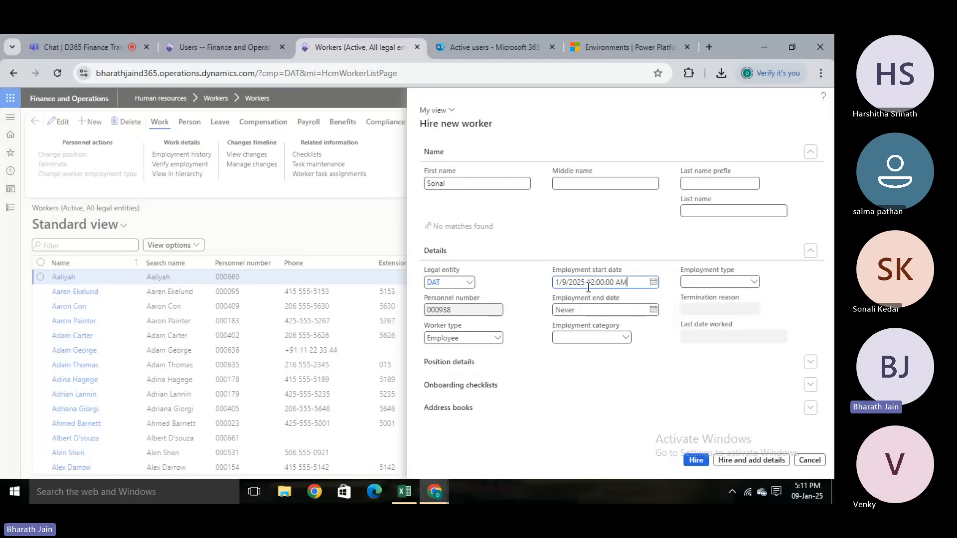
{"action": "left_click", "coordinate": [692, 463]}
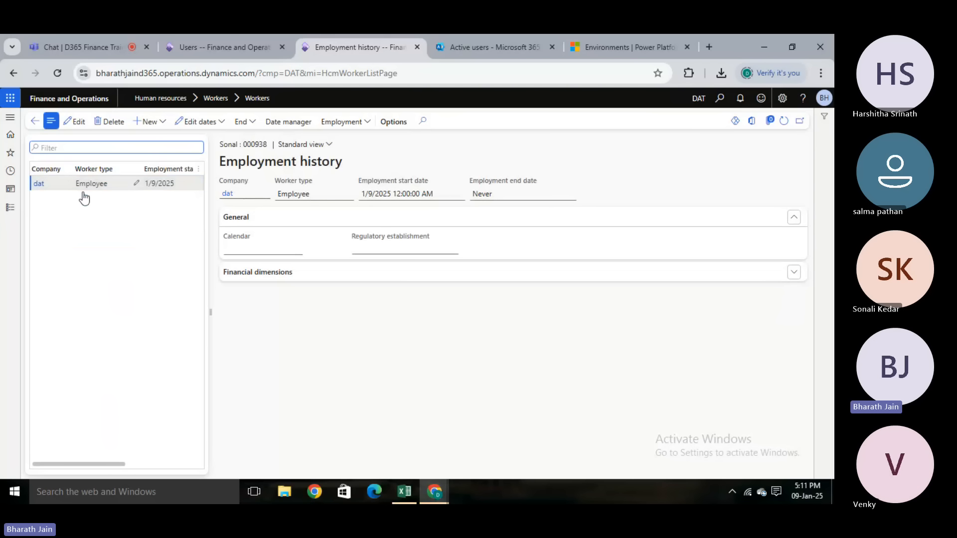
{"action": "left_click", "coordinate": [35, 122]}
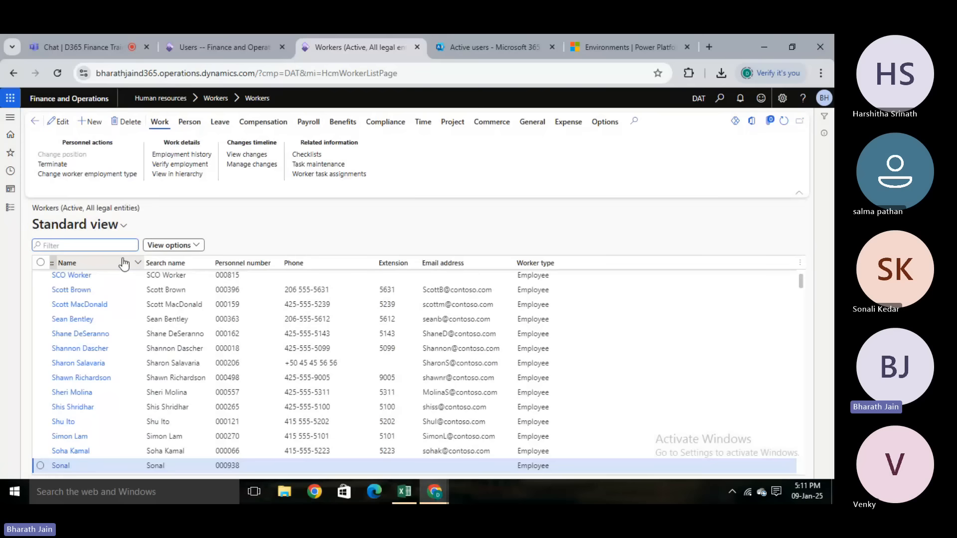
Return to the user's record, link it to the newly hired worker in the Person field, and save the record
{"action": "left_click", "coordinate": [236, 46]}
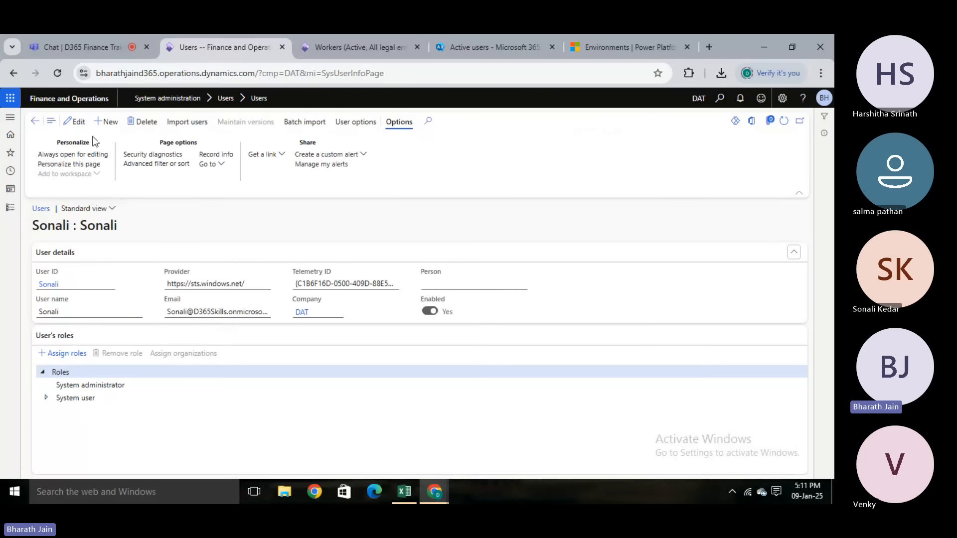
{"action": "left_click", "coordinate": [524, 287]}
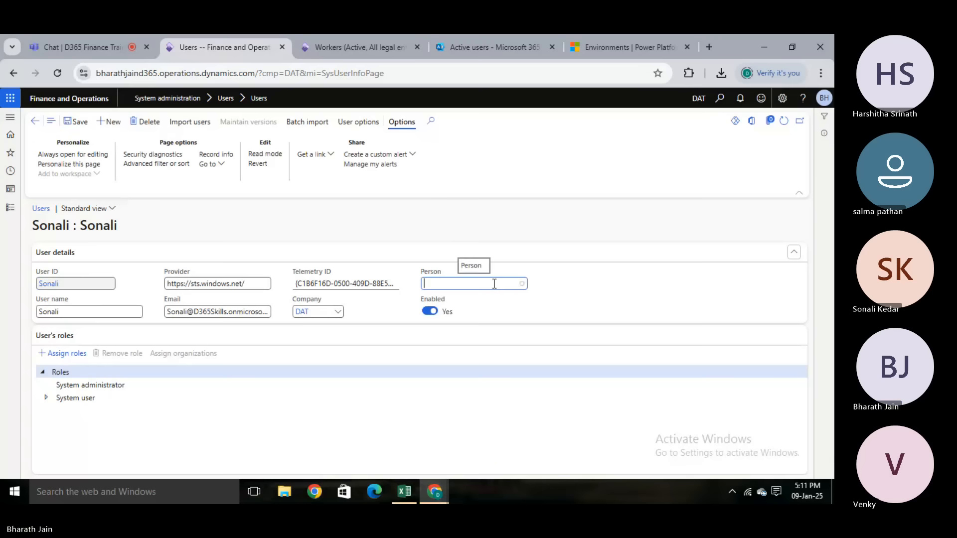
{"action": "type", "text": "so"}
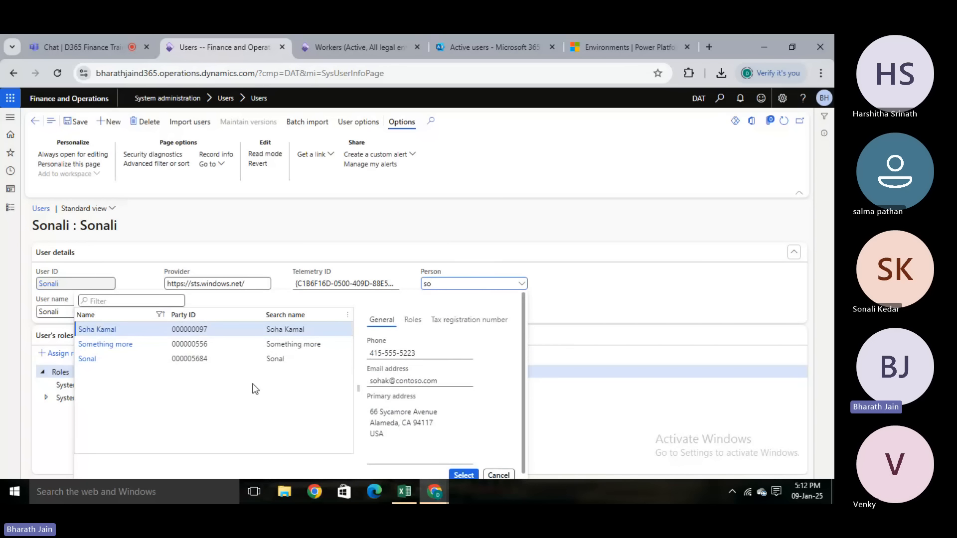
{"action": "left_click", "coordinate": [287, 360]}
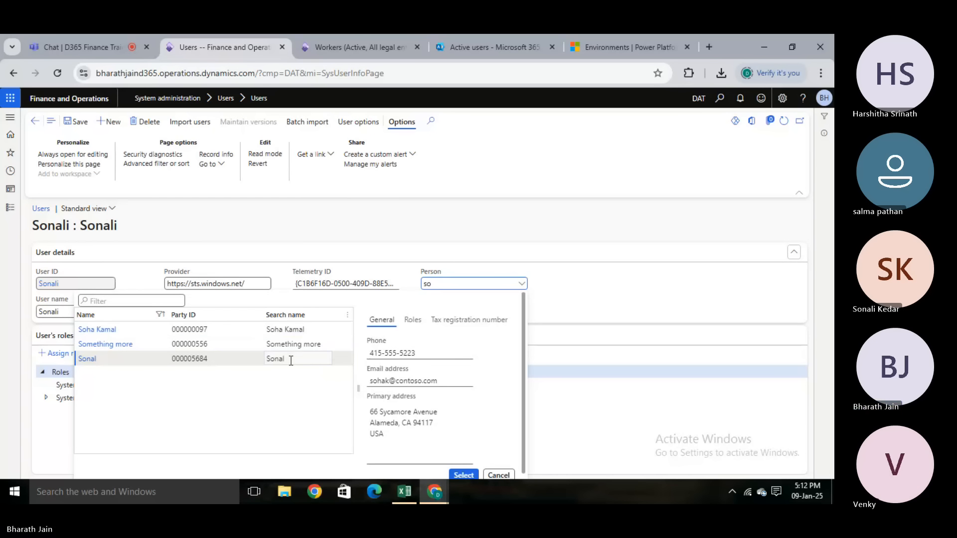
{"action": "left_click", "coordinate": [471, 476]}
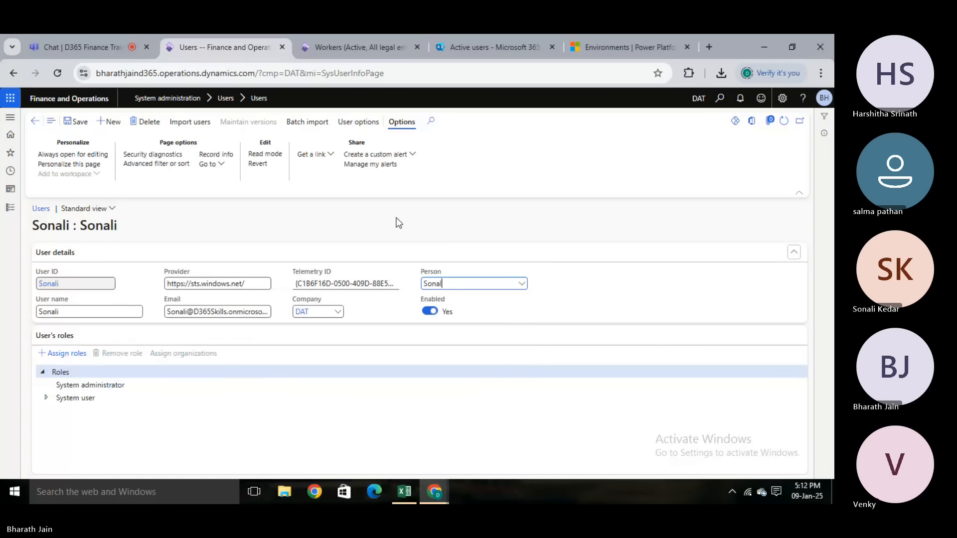
{"action": "left_click", "coordinate": [79, 120]}
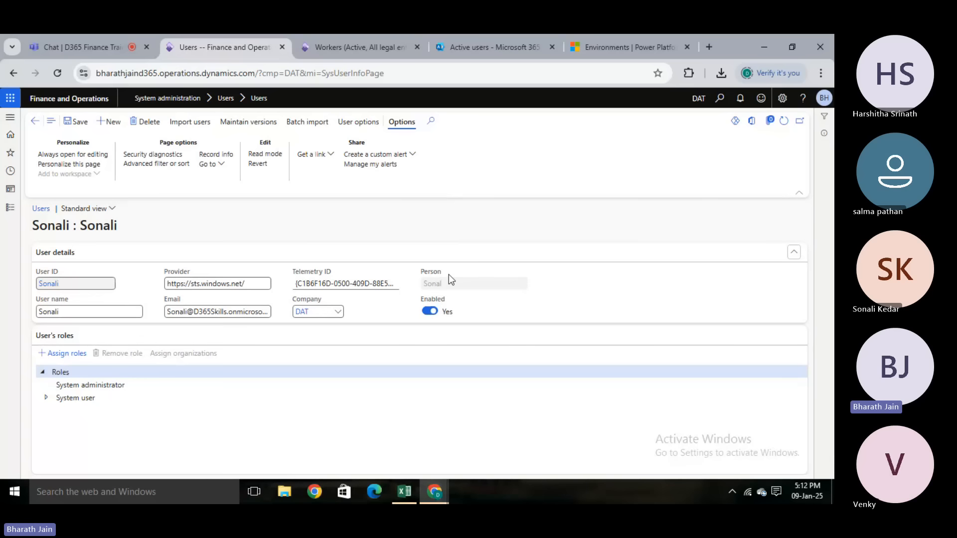
{"action": "left_click_drag", "start_coordinate": [449, 275], "coordinate": [401, 236]}
{"action": "left_click", "coordinate": [404, 238]}
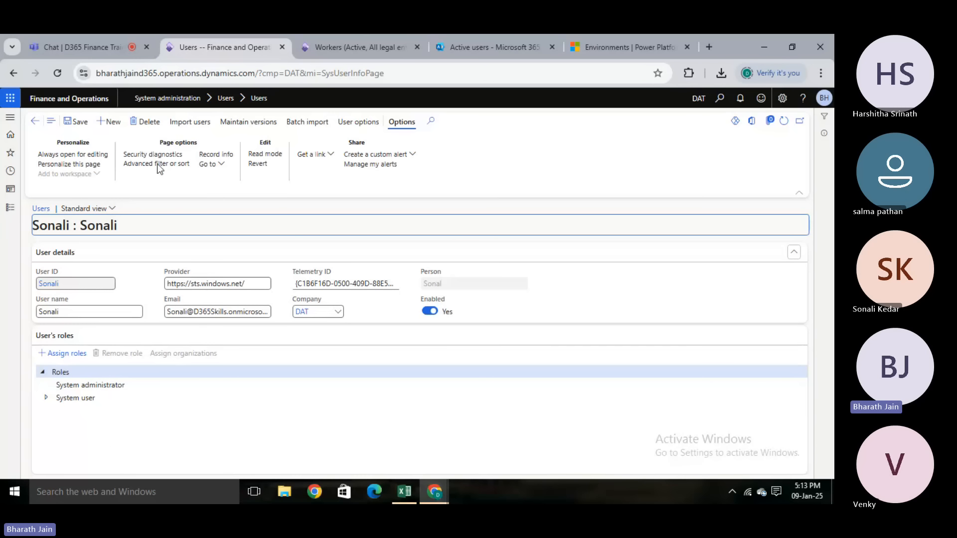
{"action": "left_click", "coordinate": [93, 44]}
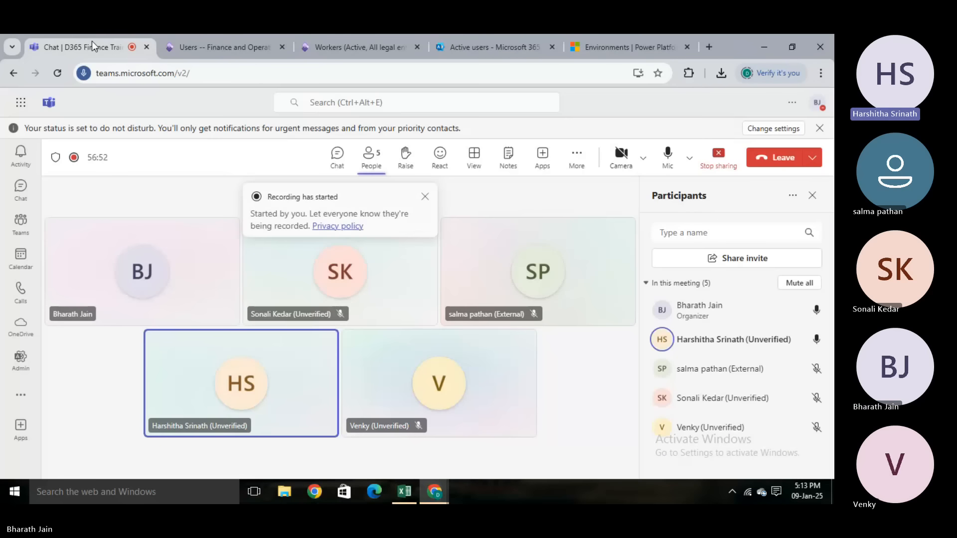
{"action": "left_click", "coordinate": [227, 48]}
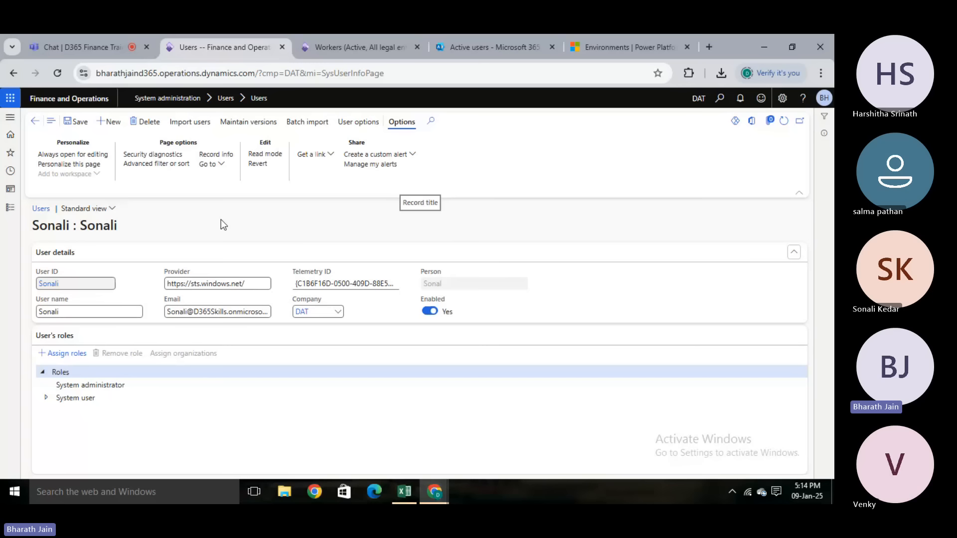
Open the Legal entities page under Organizations in the Organization administration module
{"action": "left_click", "coordinate": [7, 212]}
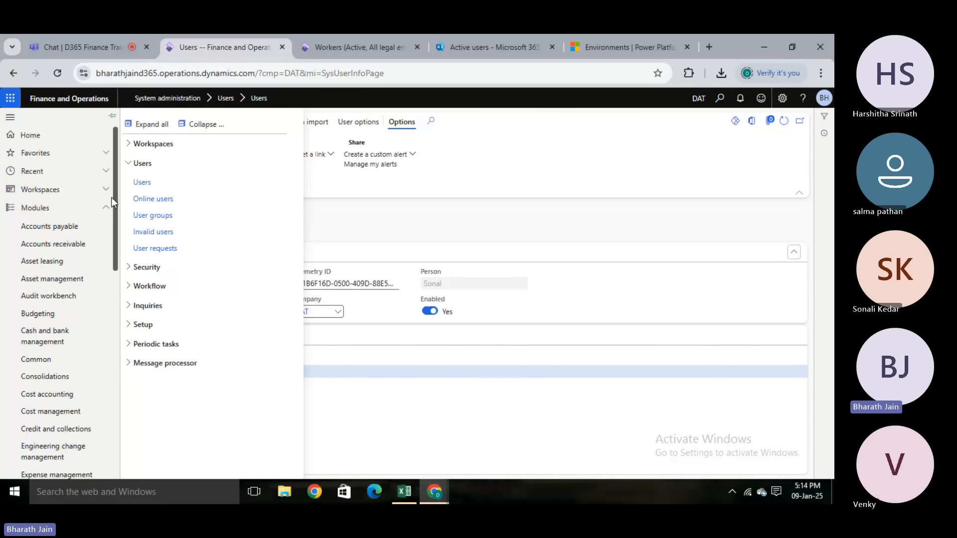
{"action": "left_click_drag", "start_coordinate": [111, 197], "coordinate": [108, 329]}
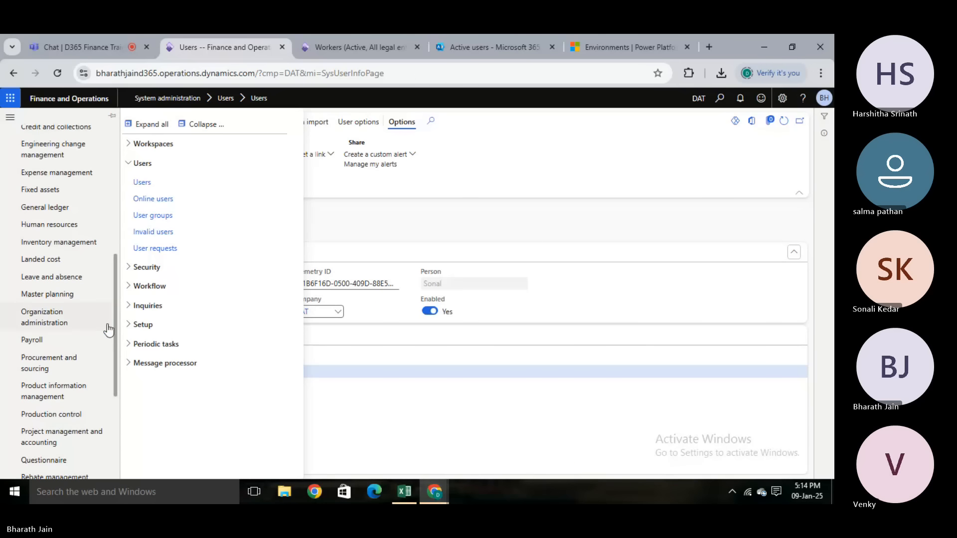
{"action": "left_click", "coordinate": [85, 317]}
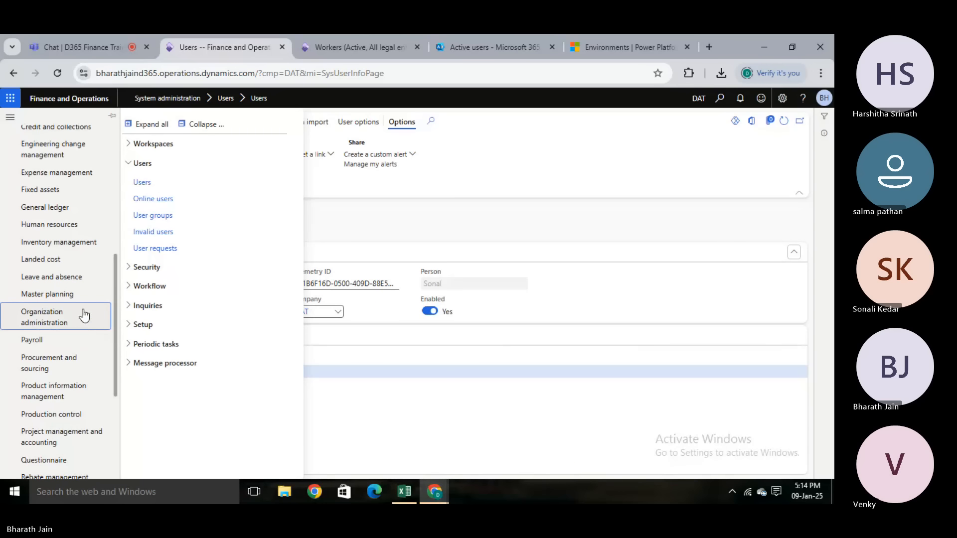
{"action": "left_click", "coordinate": [210, 132]}
{"action": "left_click", "coordinate": [150, 219]}
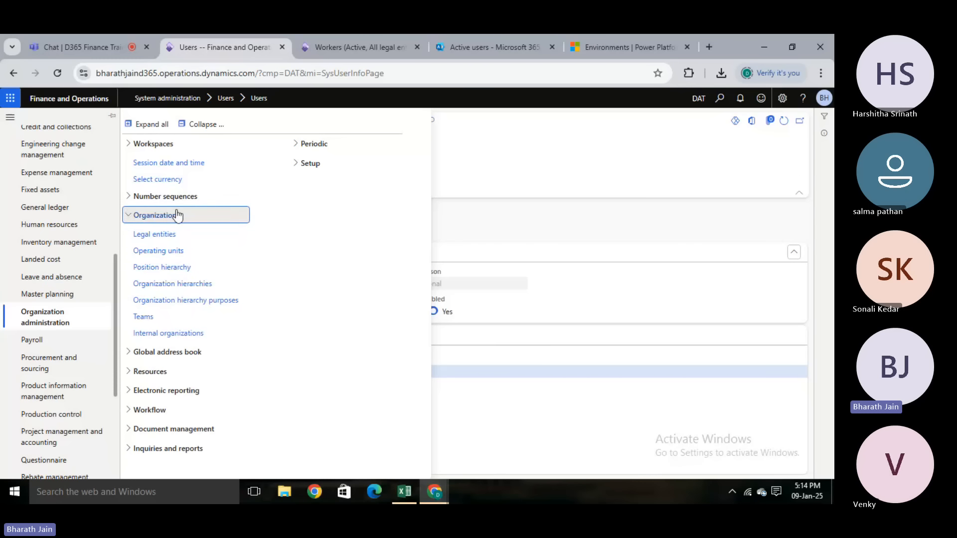
{"action": "left_click", "coordinate": [159, 233]}
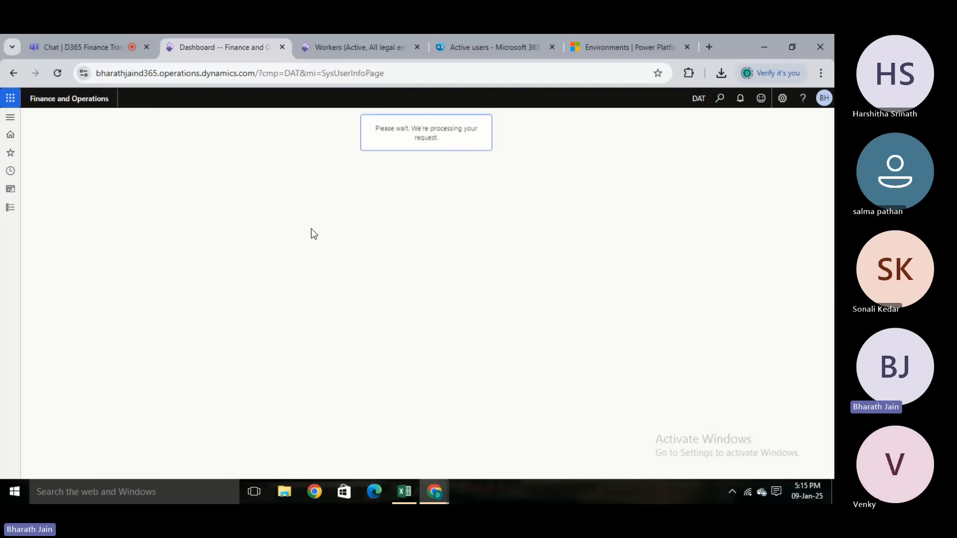
Close the Active users, Power Platform Environments and Workers pages in the browser
{"action": "left_click", "coordinate": [553, 47]}
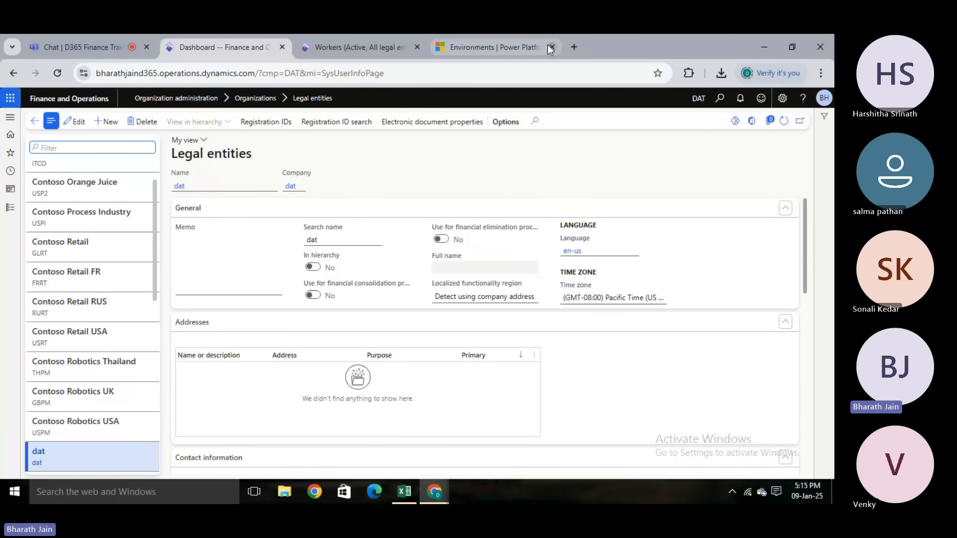
{"action": "left_click", "coordinate": [420, 48]}
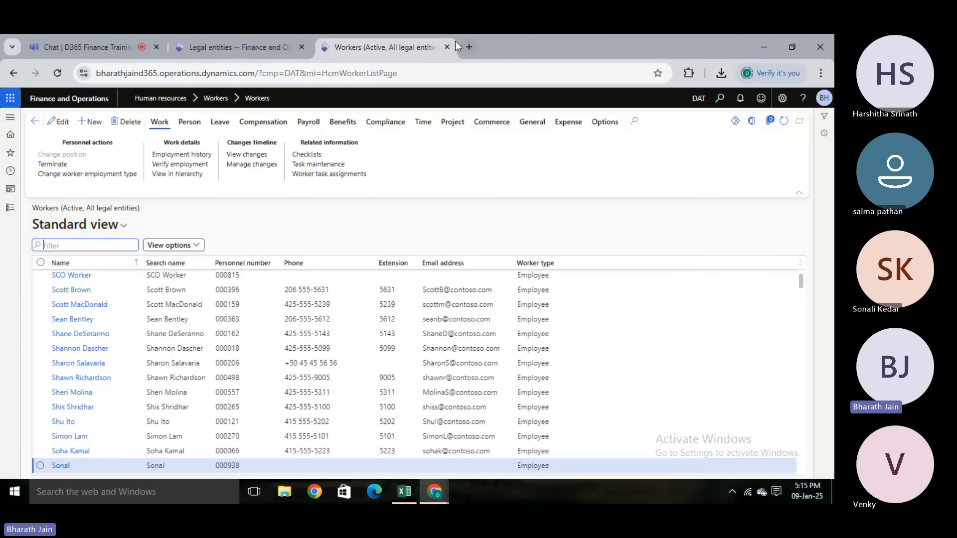
{"action": "left_click", "coordinate": [447, 47]}
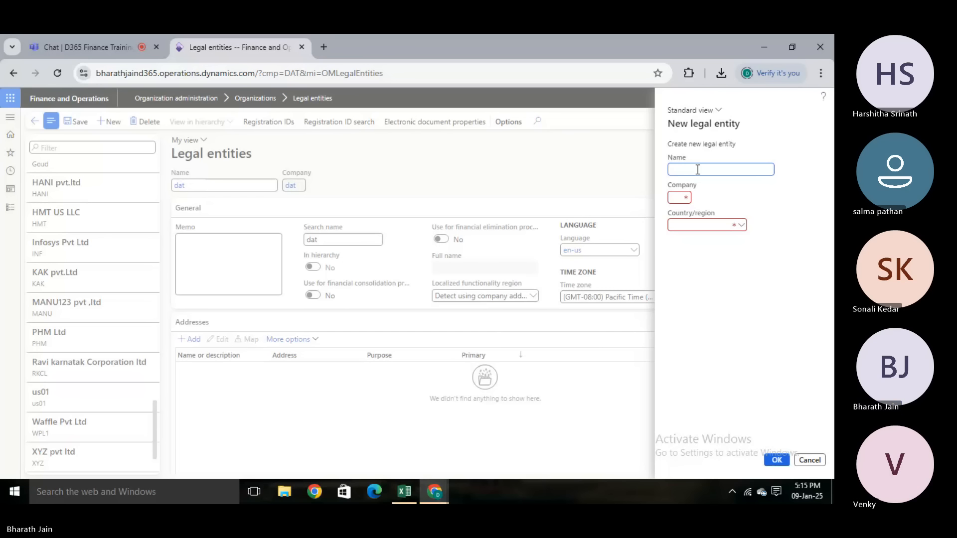
Create a new legal entity named Alex Pvt Ltd with company code Alex and country/region USA
{"action": "type", "text": "Alex"}
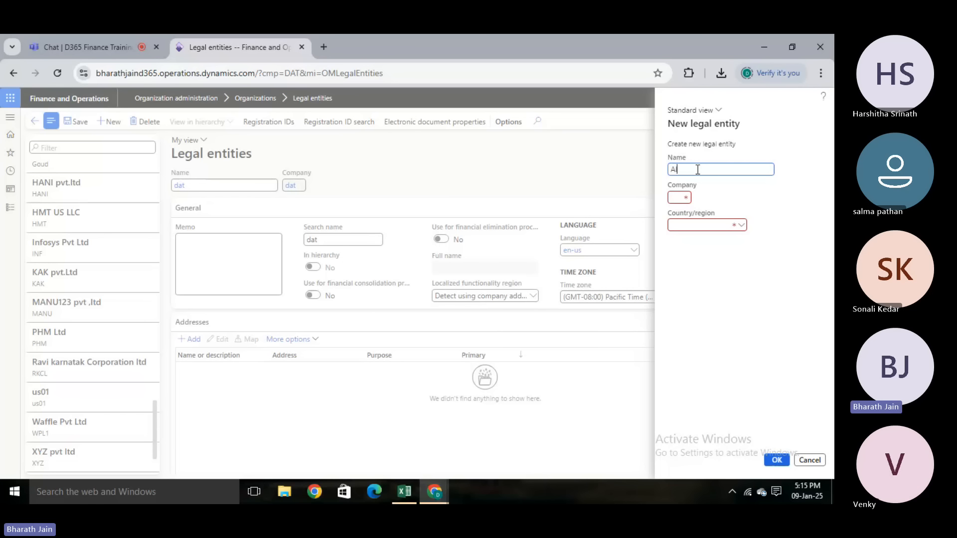
{"action": "type", "text": " Pvt Ltd"}
{"action": "left_click", "coordinate": [674, 195]}
{"action": "type", "text": "Alex"}
{"action": "left_click", "coordinate": [691, 227]}
{"action": "type", "text": "us"}
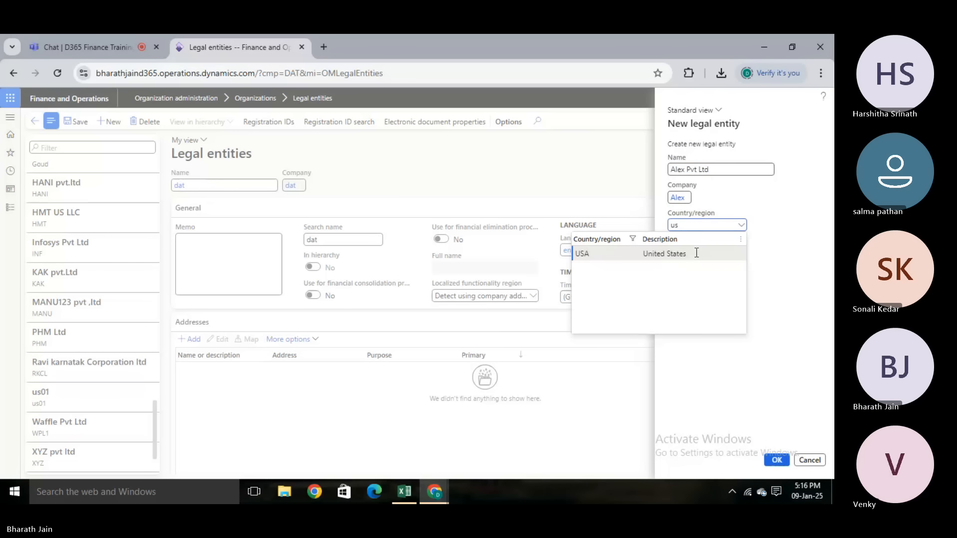
{"action": "left_click", "coordinate": [697, 253]}
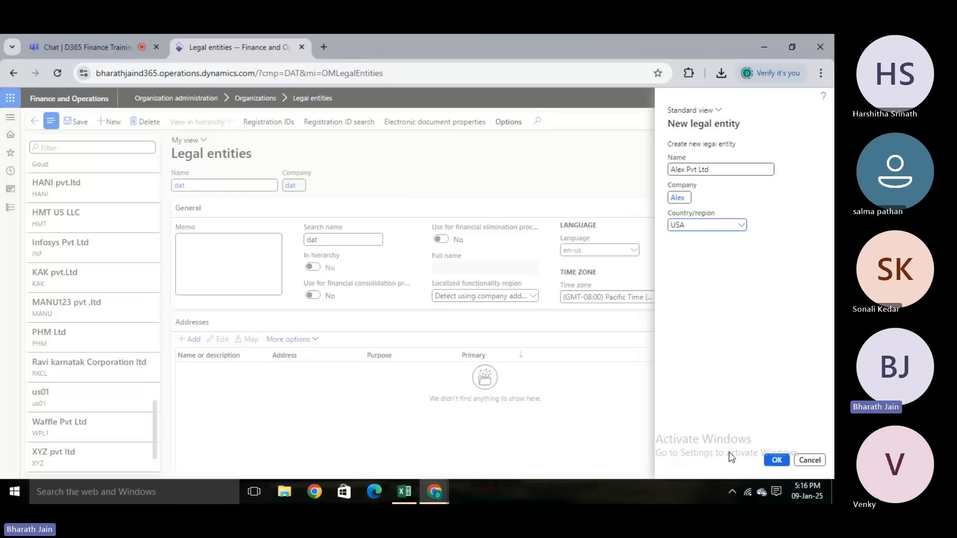
{"action": "left_click", "coordinate": [770, 465]}
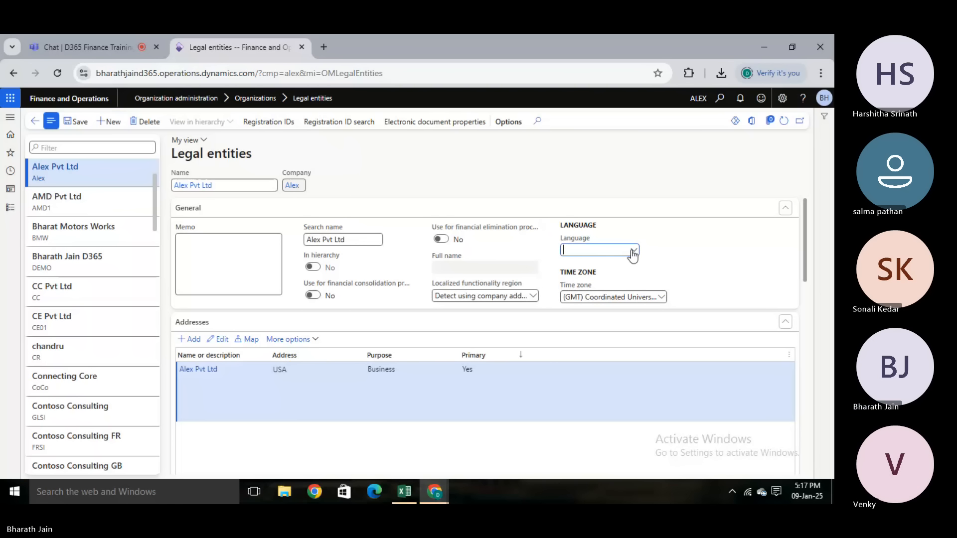
Set the language of the Alex Pvt Ltd legal entity to en-in
{"action": "left_click", "coordinate": [602, 250]}
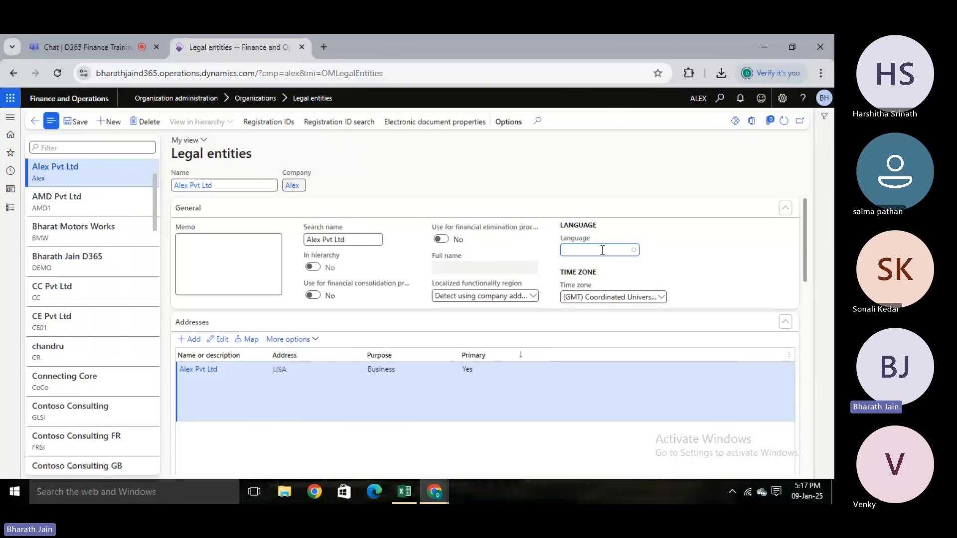
{"action": "type", "text": "en"}
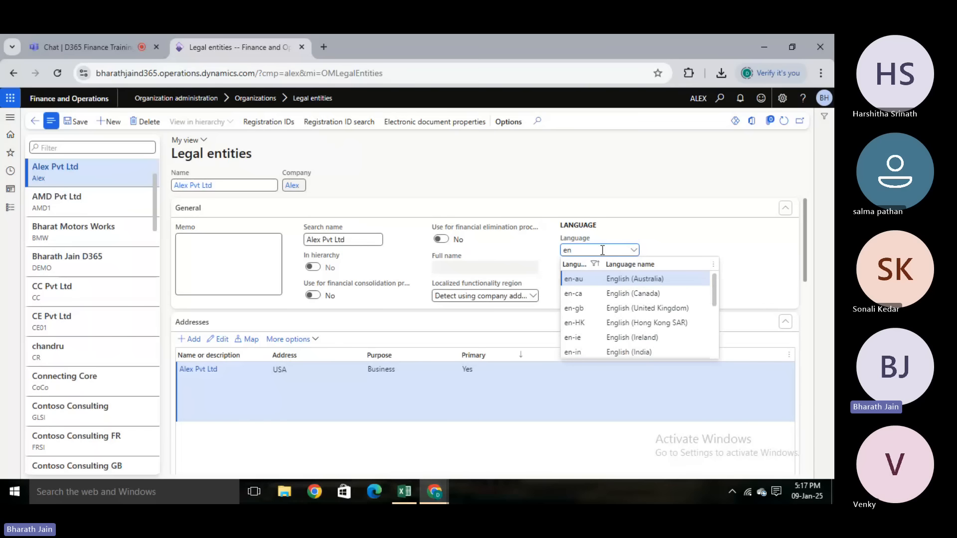
{"action": "left_click", "coordinate": [638, 352]}
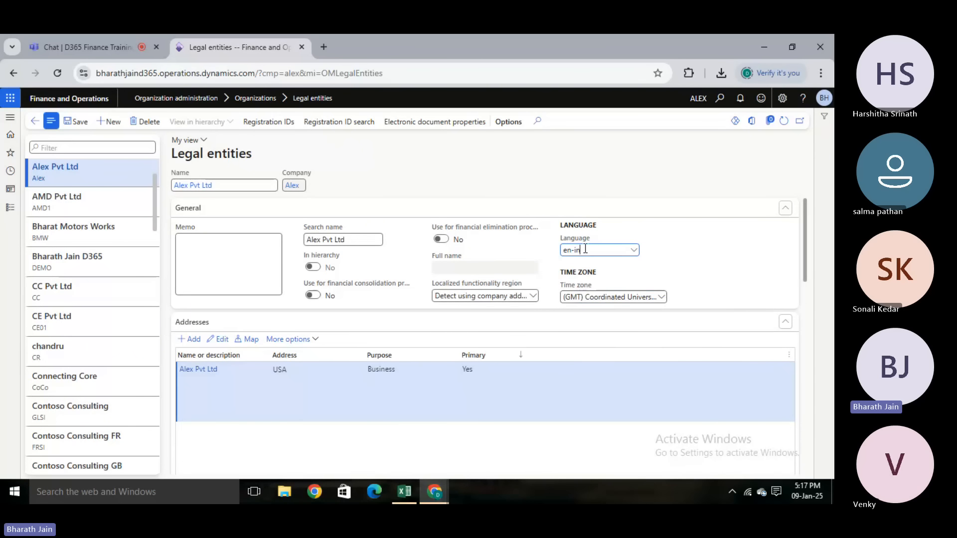
{"action": "left_click", "coordinate": [584, 193]}
Duplicate the Legal entities page in the browser and show the Setup section of the Tax module there
{"action": "right_click", "coordinate": [254, 49]}
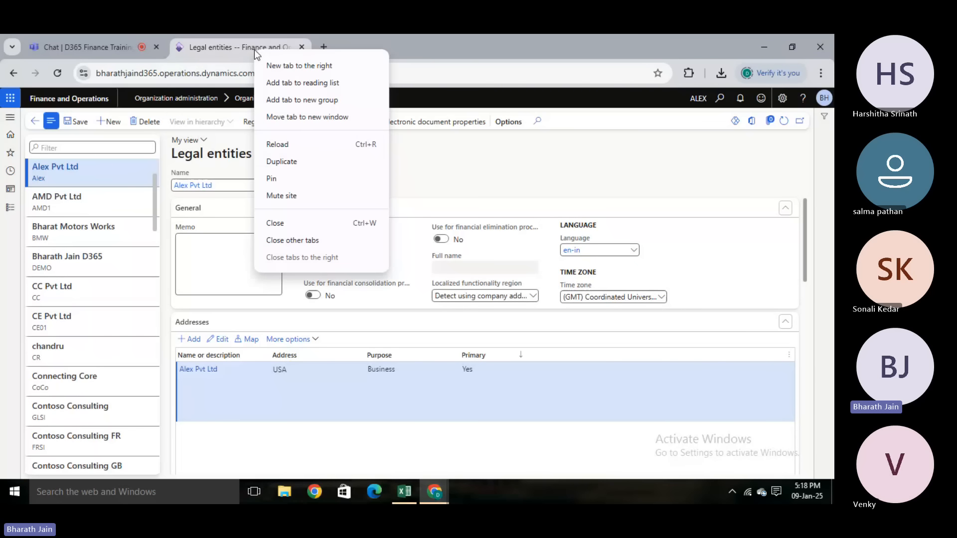
{"action": "left_click", "coordinate": [297, 162]}
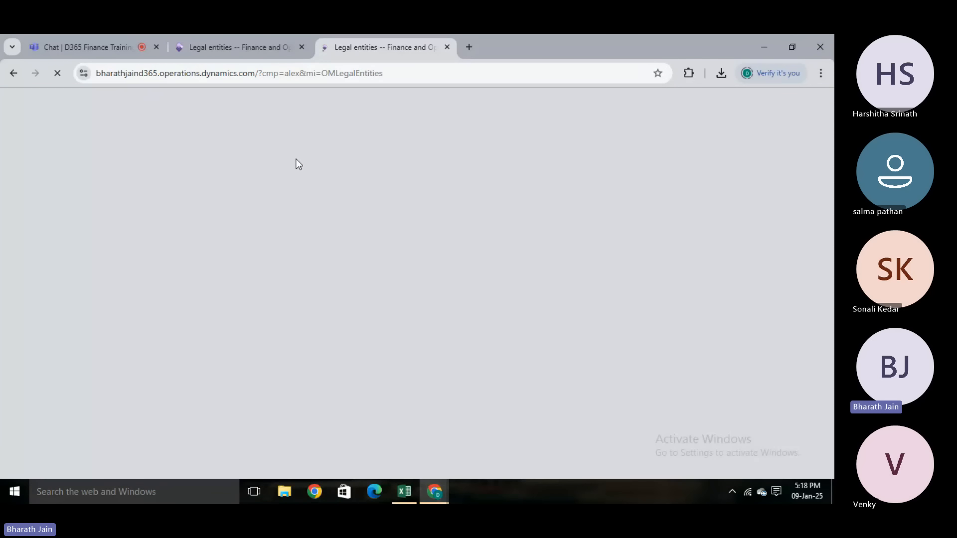
{"action": "left_click", "coordinate": [249, 42]}
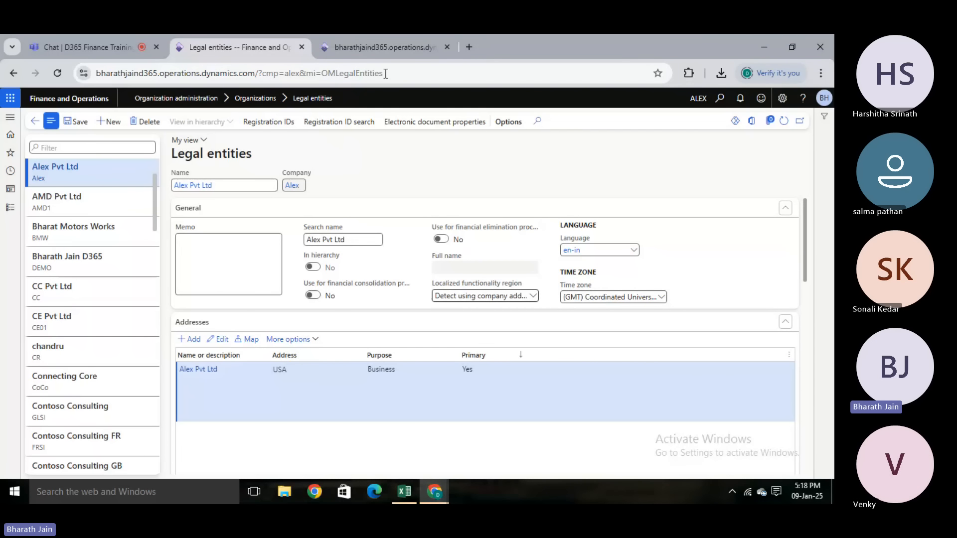
{"action": "left_click", "coordinate": [396, 46]}
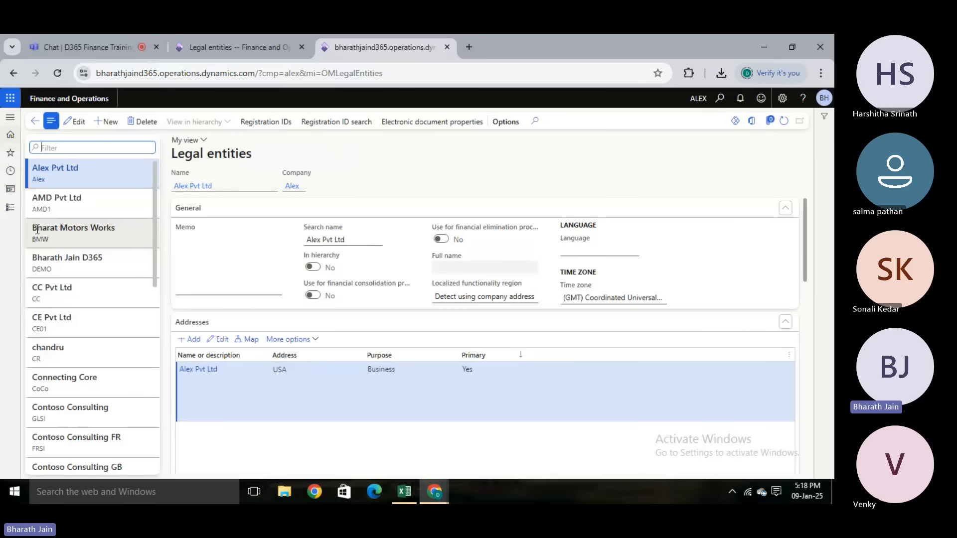
{"action": "left_click", "coordinate": [10, 208]}
{"action": "left_click_drag", "start_coordinate": [116, 252], "coordinate": [109, 461]}
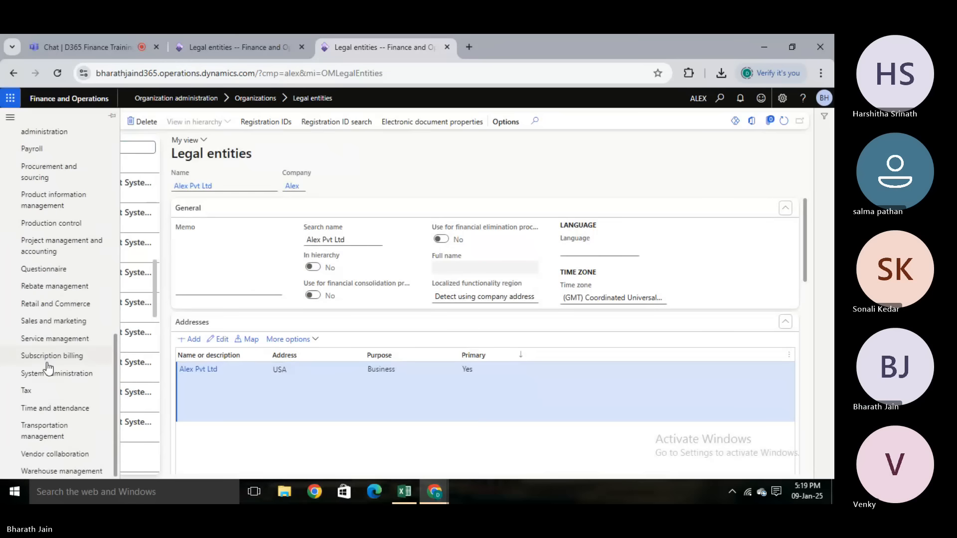
{"action": "left_click", "coordinate": [39, 393]}
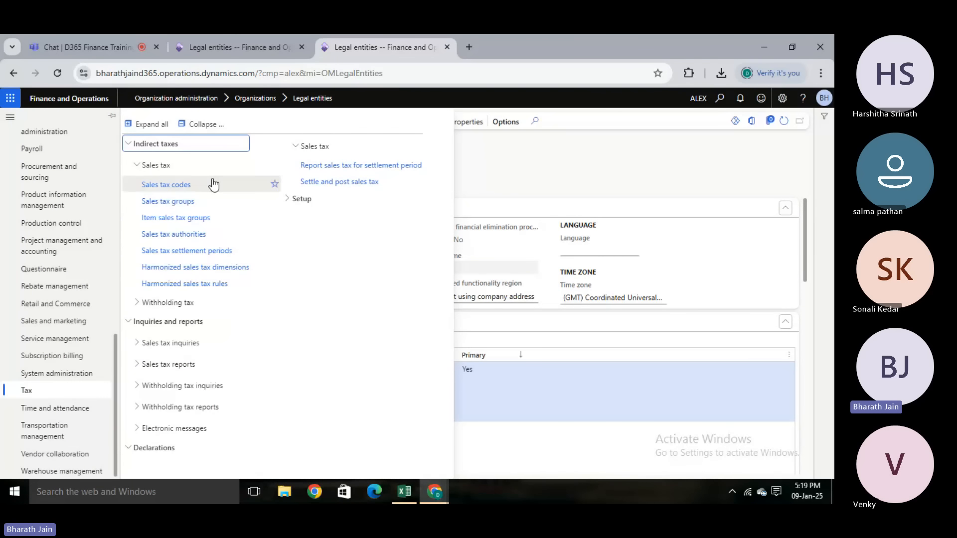
{"action": "left_click", "coordinate": [203, 125]}
{"action": "left_click", "coordinate": [141, 204]}
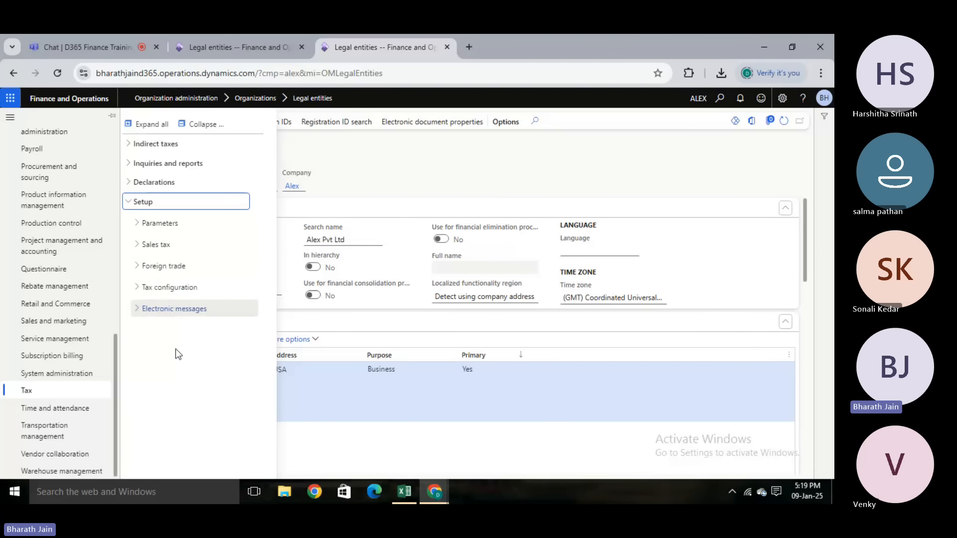
Set the localized functionality region of Alex Pvt Ltd to India and return to the duplicated page with the Tax setup options
{"action": "left_click", "coordinate": [244, 50]}
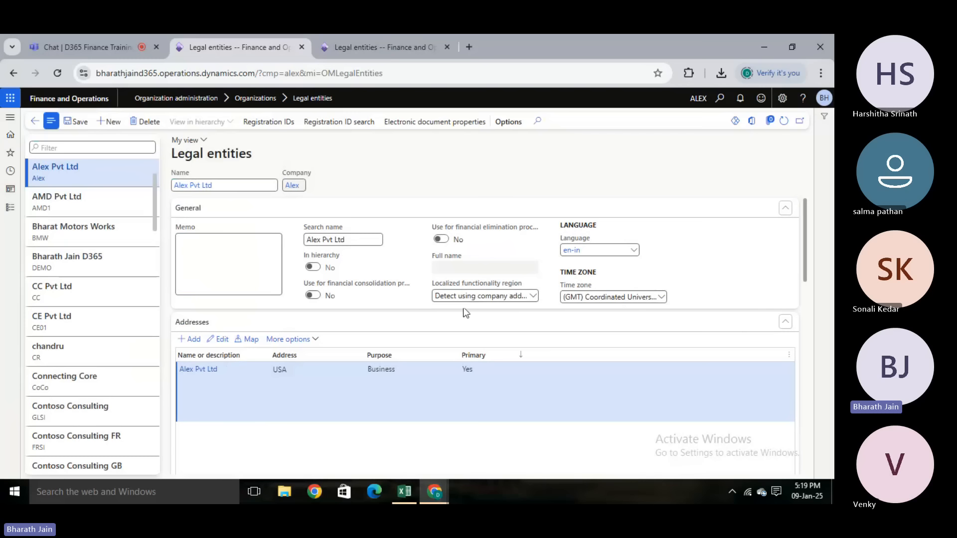
{"action": "left_click", "coordinate": [520, 301]}
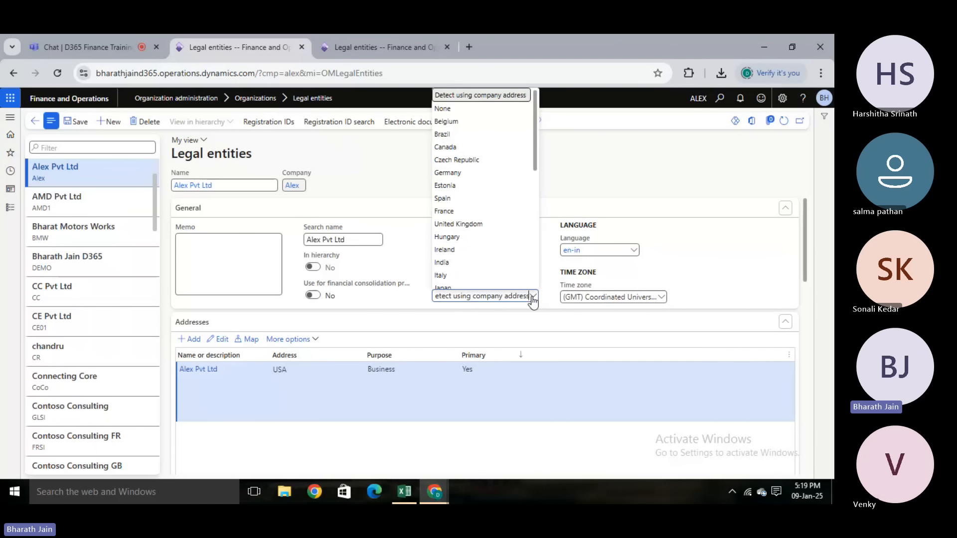
{"action": "left_click", "coordinate": [469, 263]}
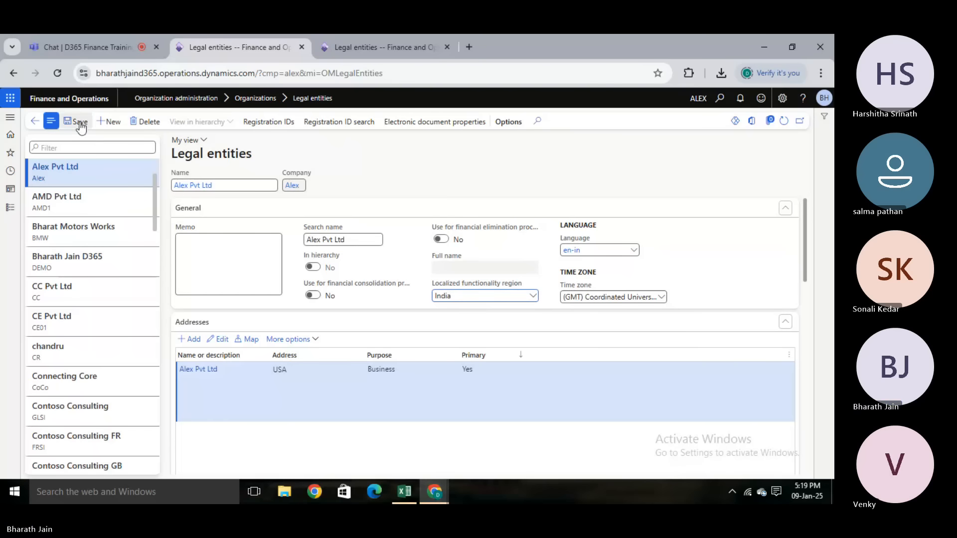
{"action": "left_click", "coordinate": [397, 36]}
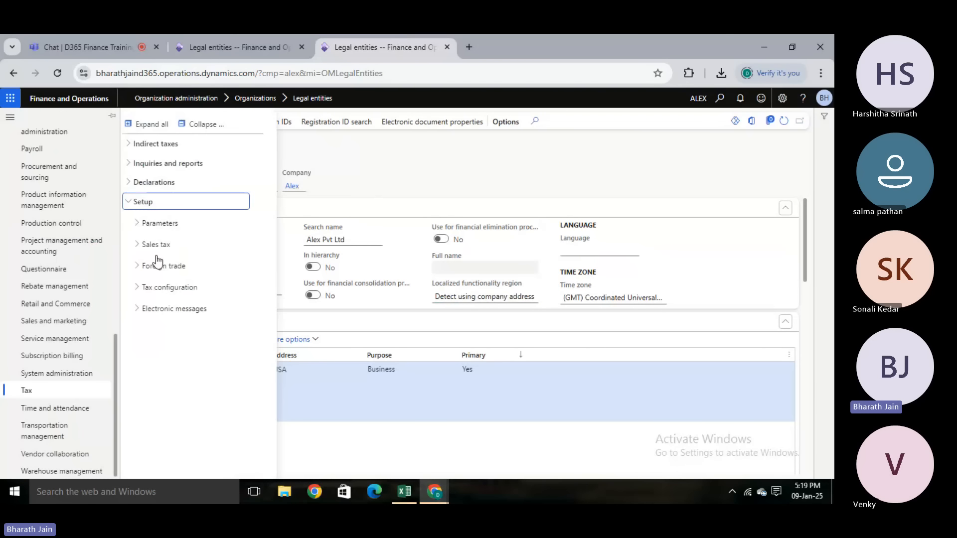
Duplicate the Legal entities page with the India region and show the Setup section of the Tax module in the copy
{"action": "left_click", "coordinate": [248, 48]}
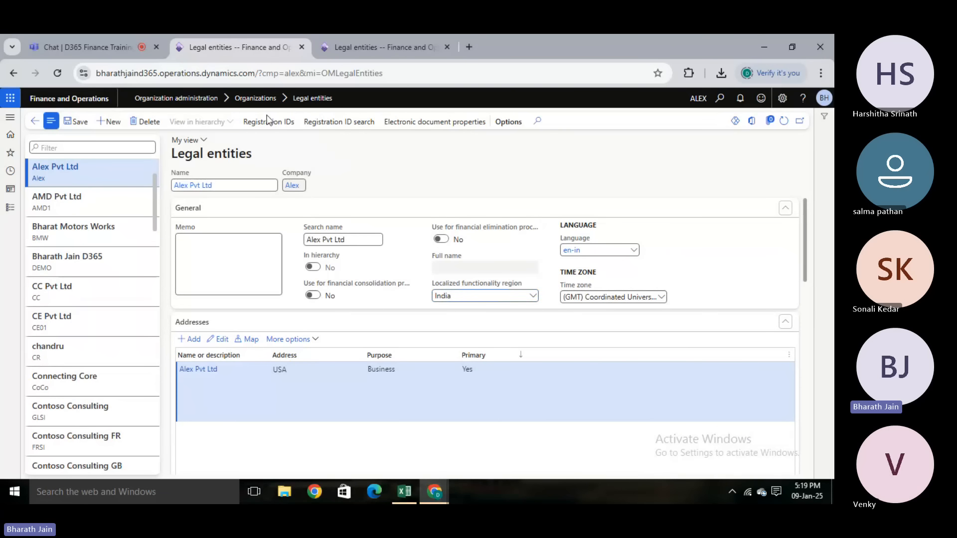
{"action": "right_click", "coordinate": [273, 53]}
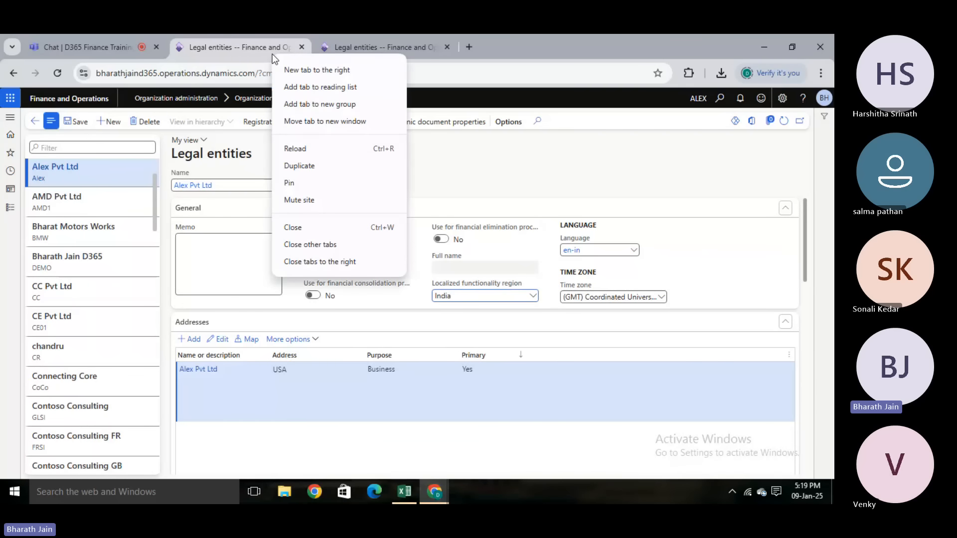
{"action": "left_click", "coordinate": [316, 165]}
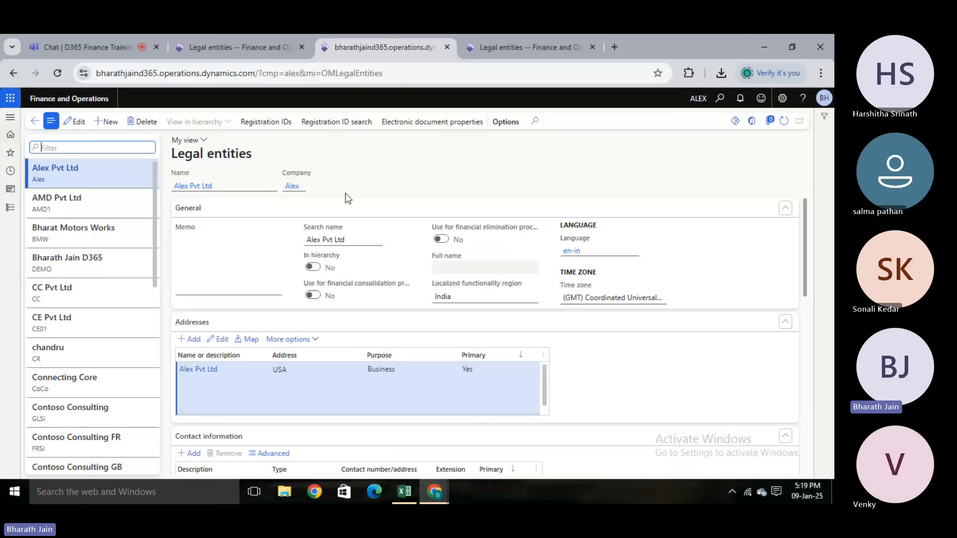
{"action": "left_click", "coordinate": [10, 207]}
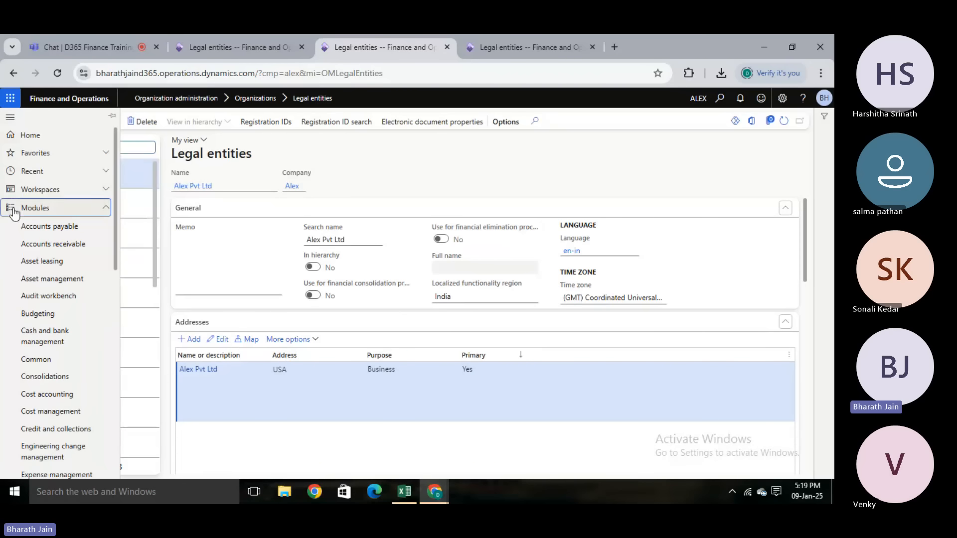
{"action": "scroll", "coordinate": [113, 253], "scroll_direction": "down", "scroll_amount": 4}
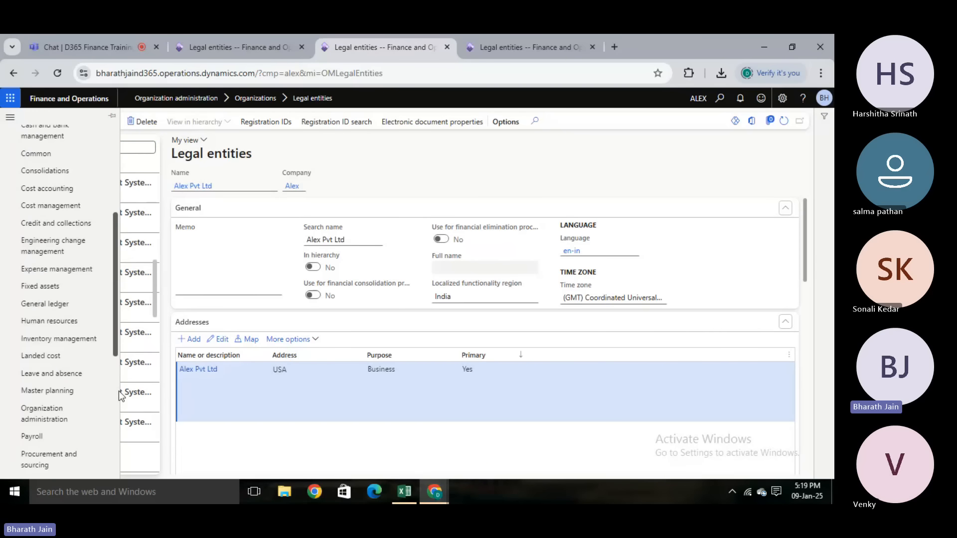
{"action": "scroll", "coordinate": [113, 447], "scroll_direction": "down", "scroll_amount": 5}
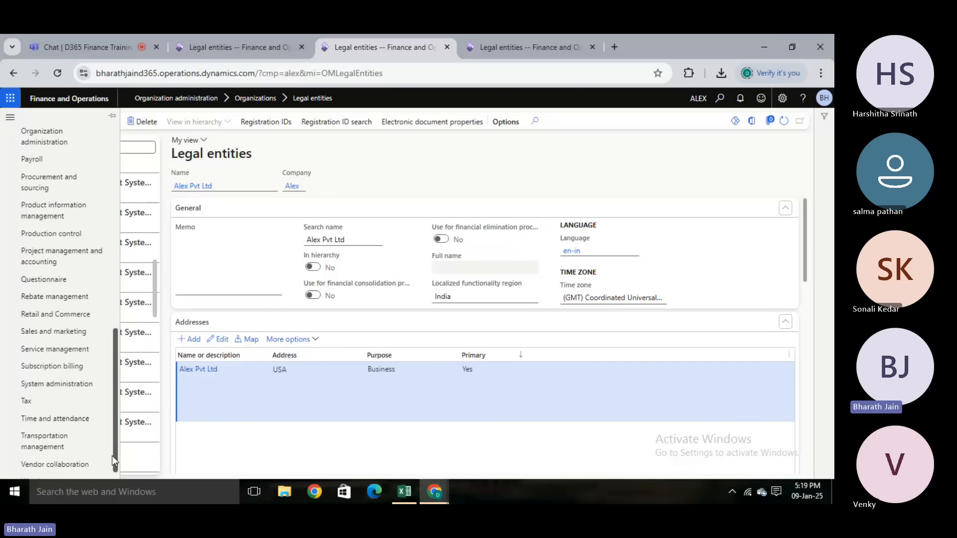
{"action": "left_click", "coordinate": [68, 402]}
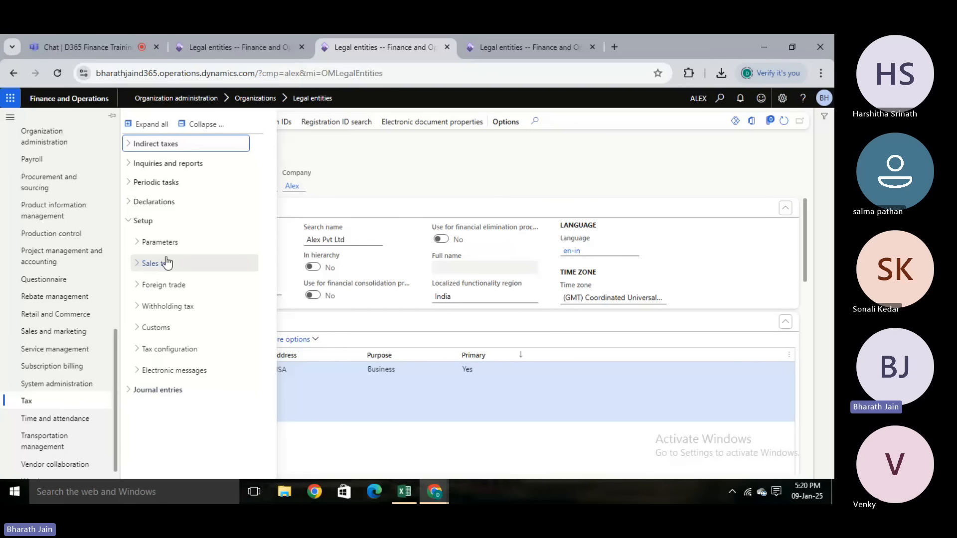
{"action": "left_click", "coordinate": [202, 124]}
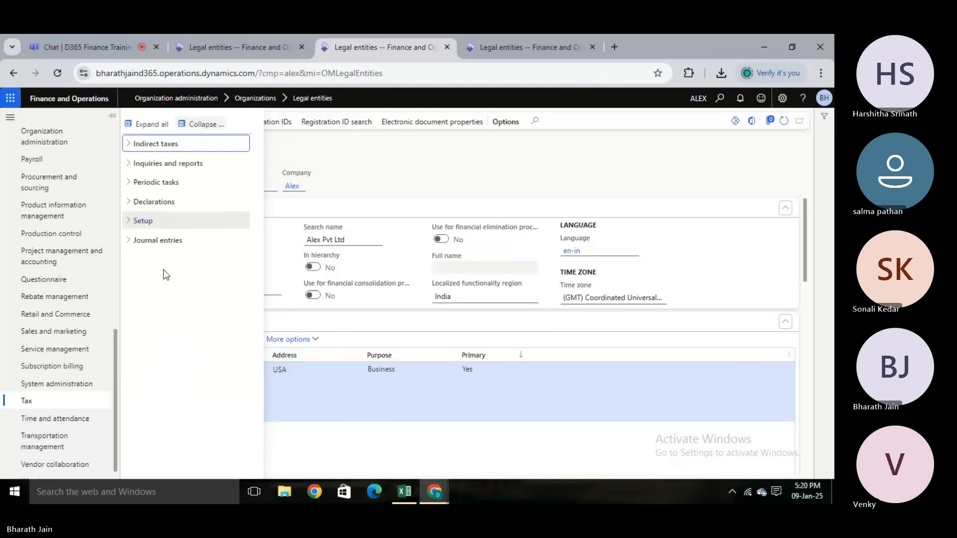
{"action": "left_click", "coordinate": [144, 221]}
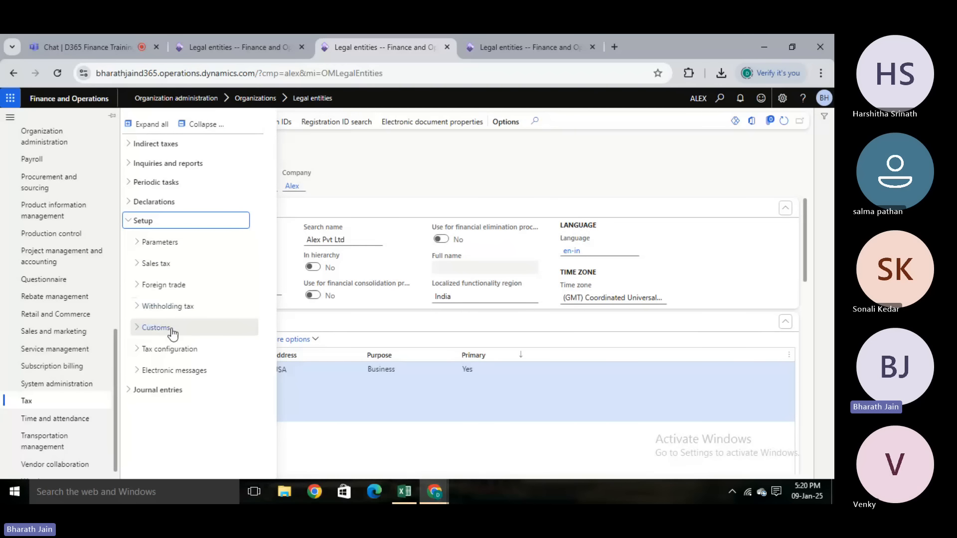
Compare the Tax setup options between the two duplicated Legal entities pages
{"action": "left_click", "coordinate": [538, 37]}
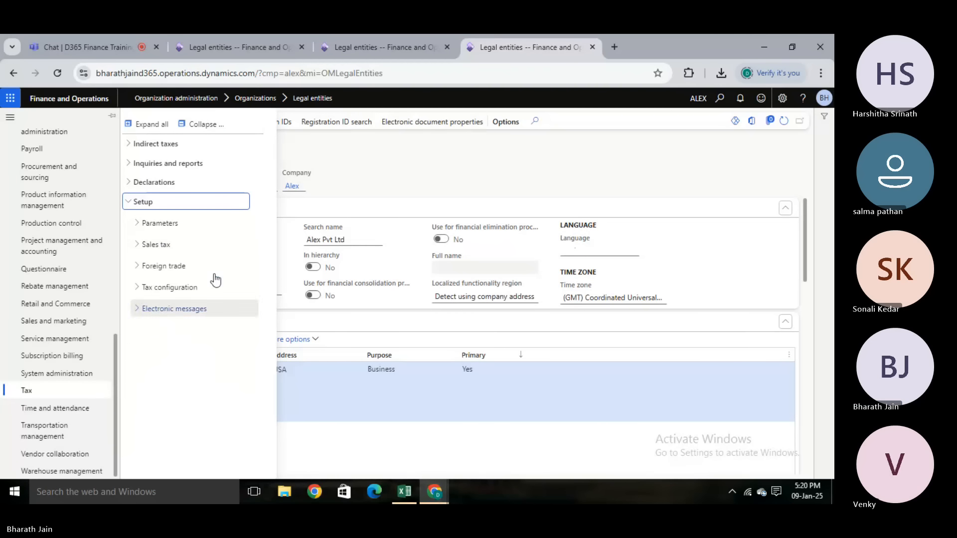
{"action": "left_click", "coordinate": [370, 39]}
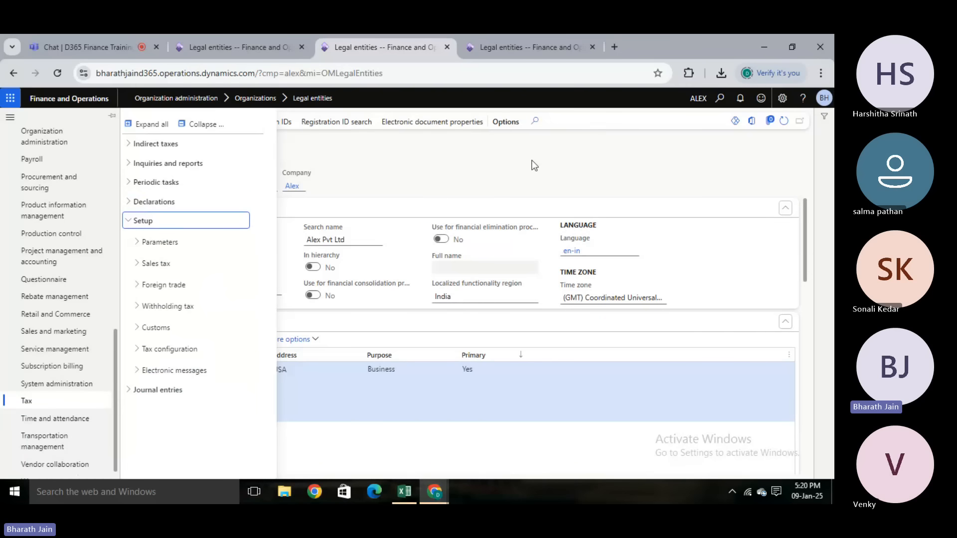
{"action": "left_click", "coordinate": [534, 39]}
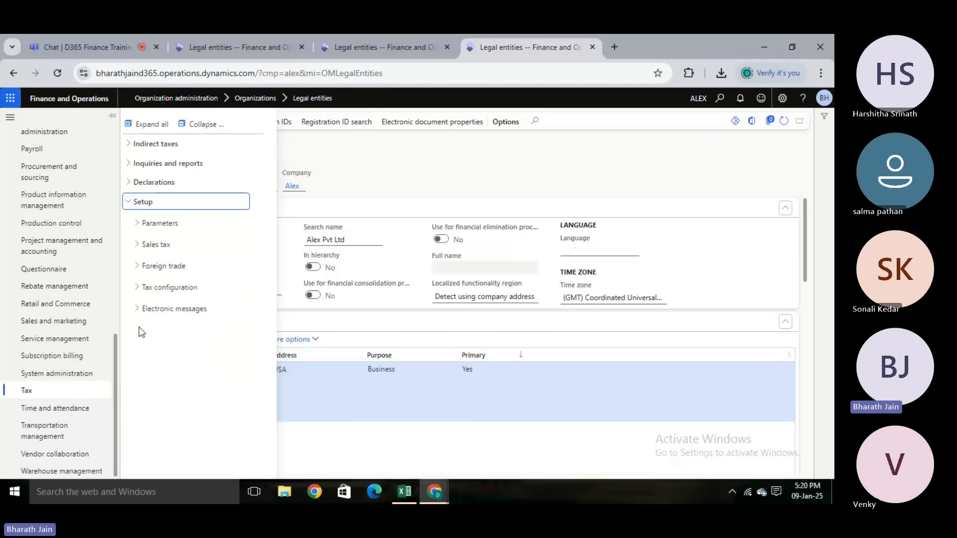
Return to the original Legal entities page and set the localized functionality region of Alex Pvt Ltd to Detect using company address
{"action": "left_click", "coordinate": [398, 36]}
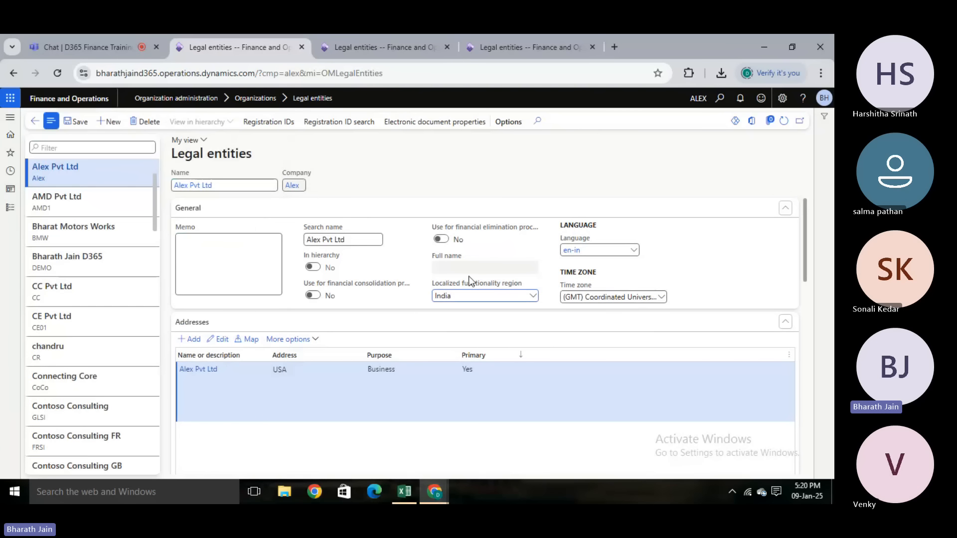
{"action": "left_click", "coordinate": [532, 296]}
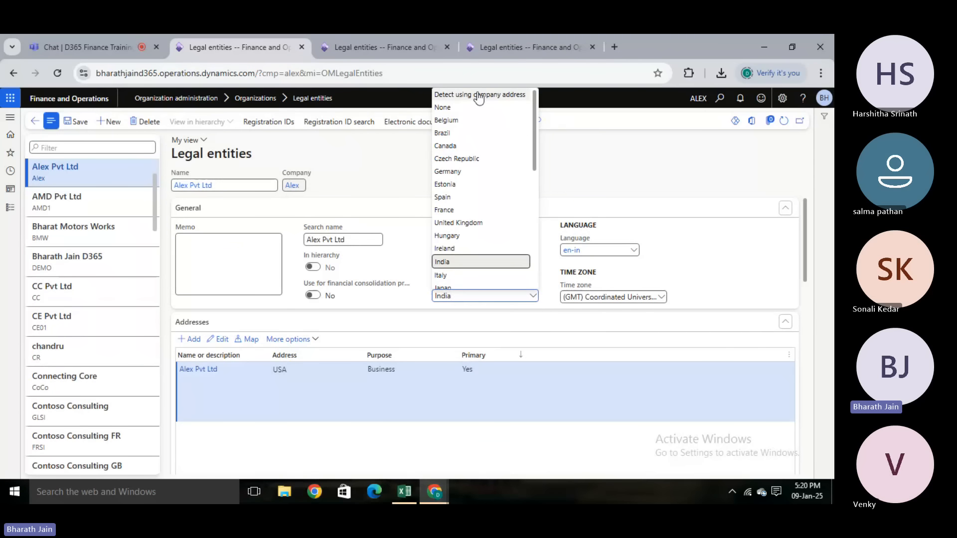
{"action": "left_click", "coordinate": [456, 95]}
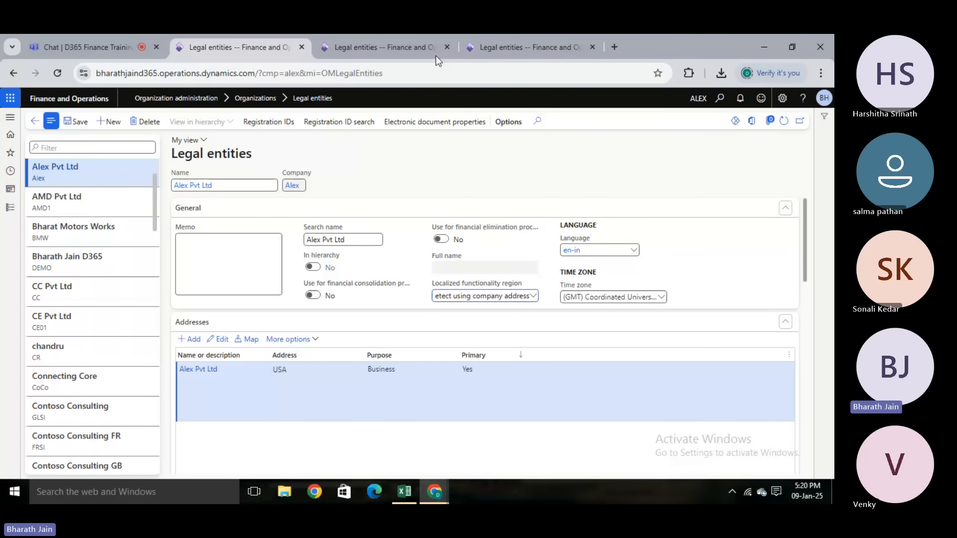
Close both duplicated Legal entities pages and save the Alex Pvt Ltd record
{"action": "left_click", "coordinate": [447, 46]}
{"action": "left_click", "coordinate": [447, 47]}
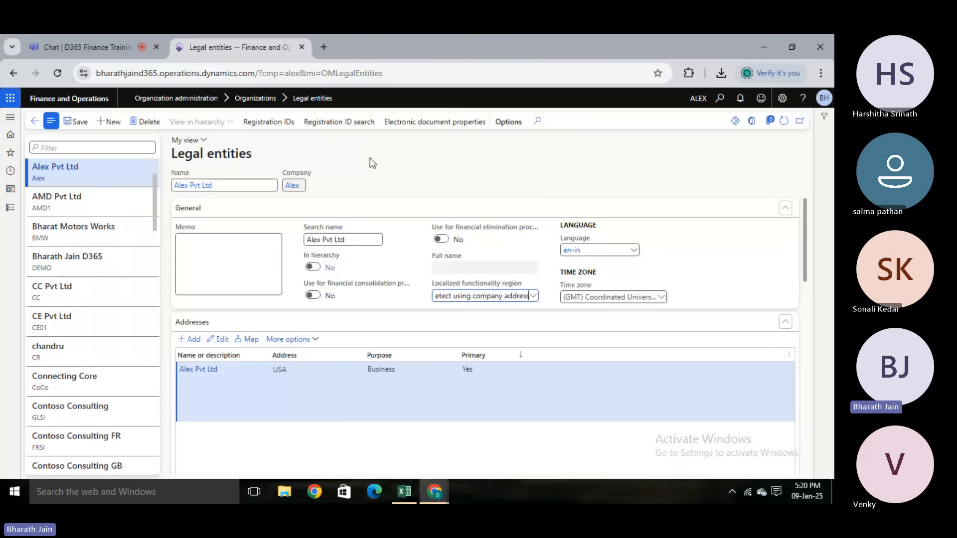
{"action": "left_click", "coordinate": [78, 123]}
Examine the countries offered for the localized functionality region of Alex Pvt Ltd and leave the list without choosing one
{"action": "left_click", "coordinate": [533, 297]}
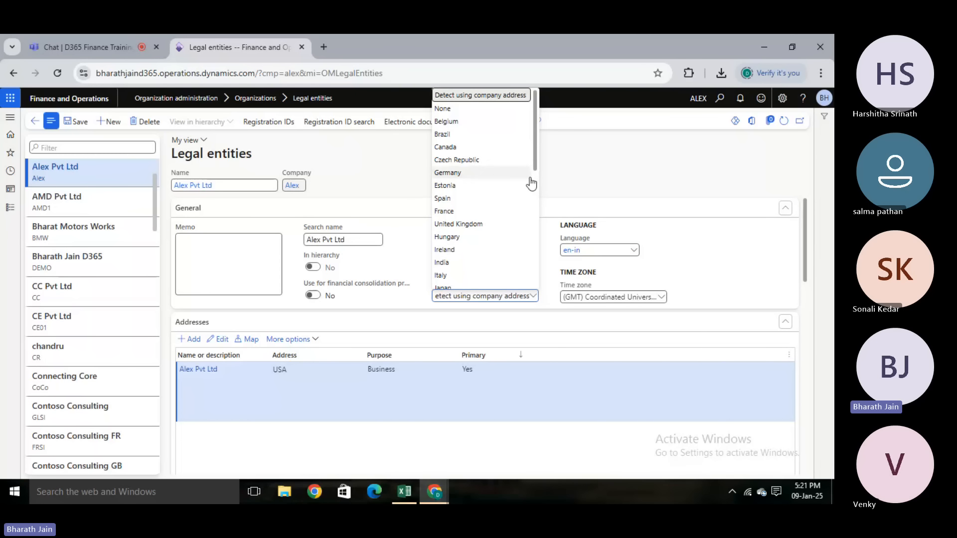
{"action": "left_click_drag", "start_coordinate": [537, 164], "coordinate": [537, 136]}
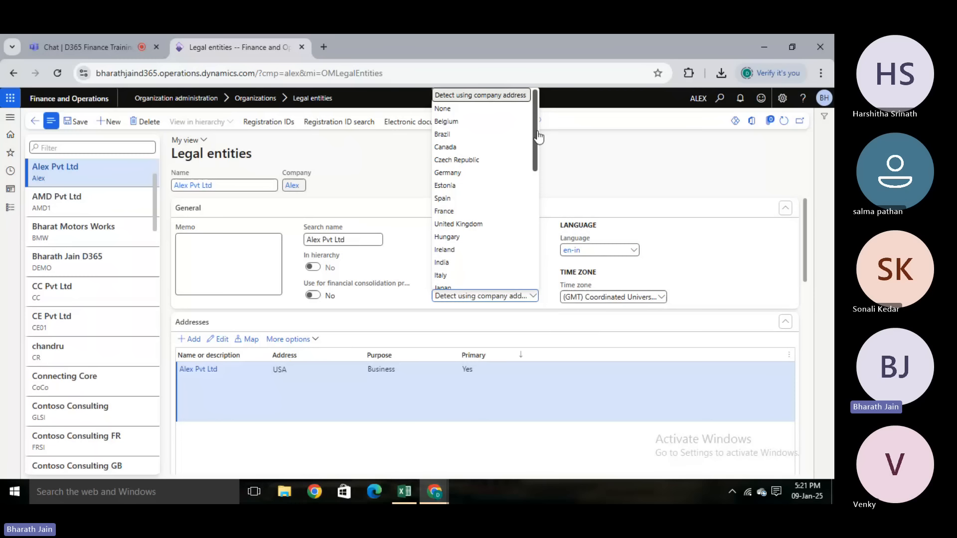
{"action": "left_click", "coordinate": [385, 209]}
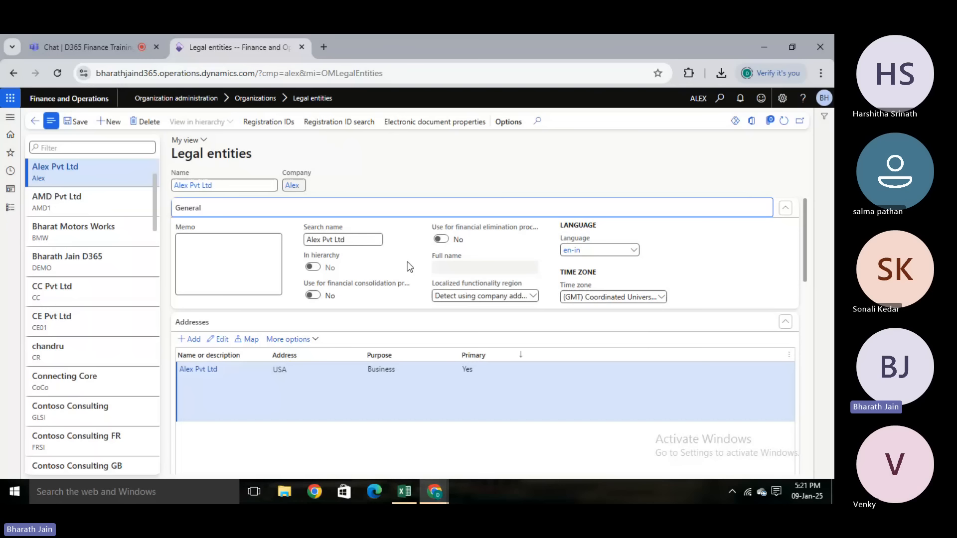
{"action": "left_click", "coordinate": [534, 297]}
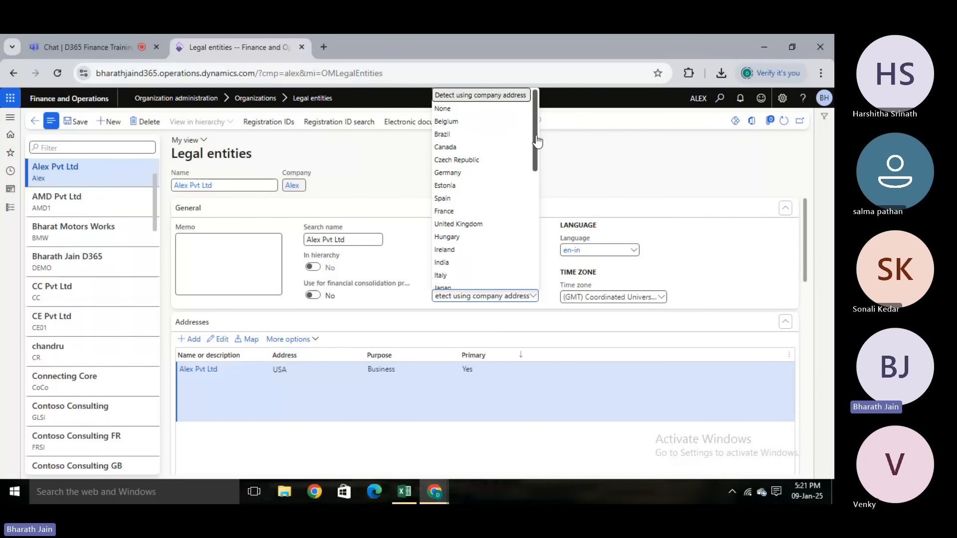
{"action": "left_click_drag", "start_coordinate": [537, 142], "coordinate": [535, 275]}
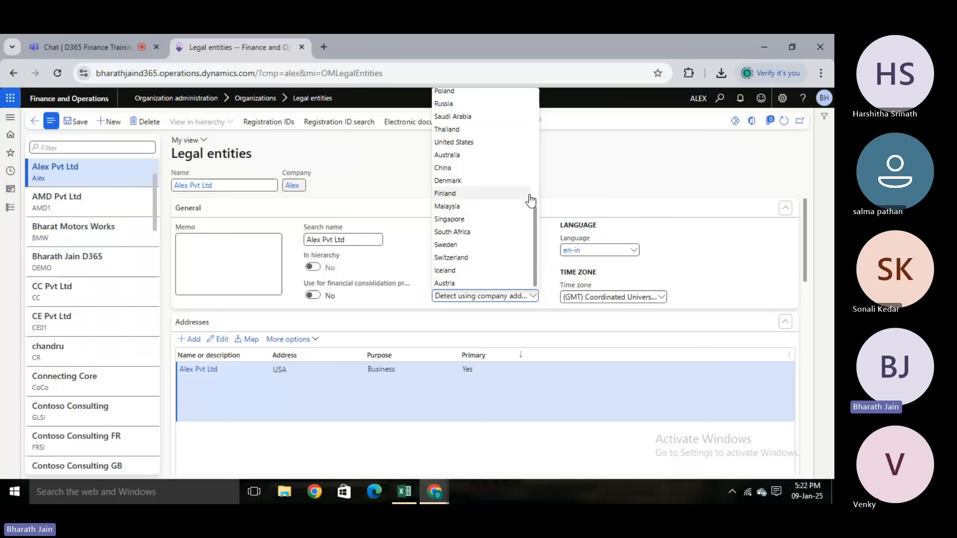
{"action": "scroll", "coordinate": [533, 197], "scroll_direction": "up", "scroll_amount": 3}
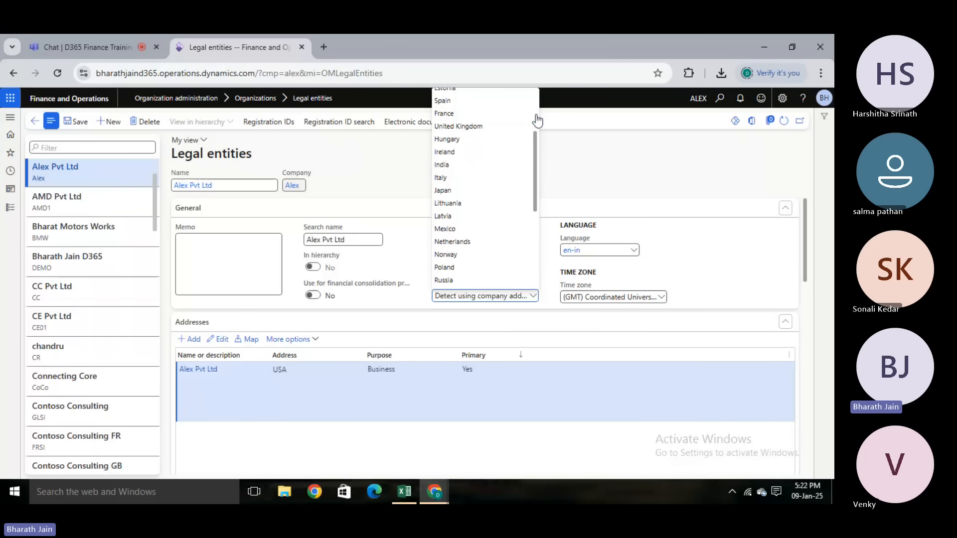
{"action": "scroll", "coordinate": [537, 121], "scroll_direction": "up", "scroll_amount": 3}
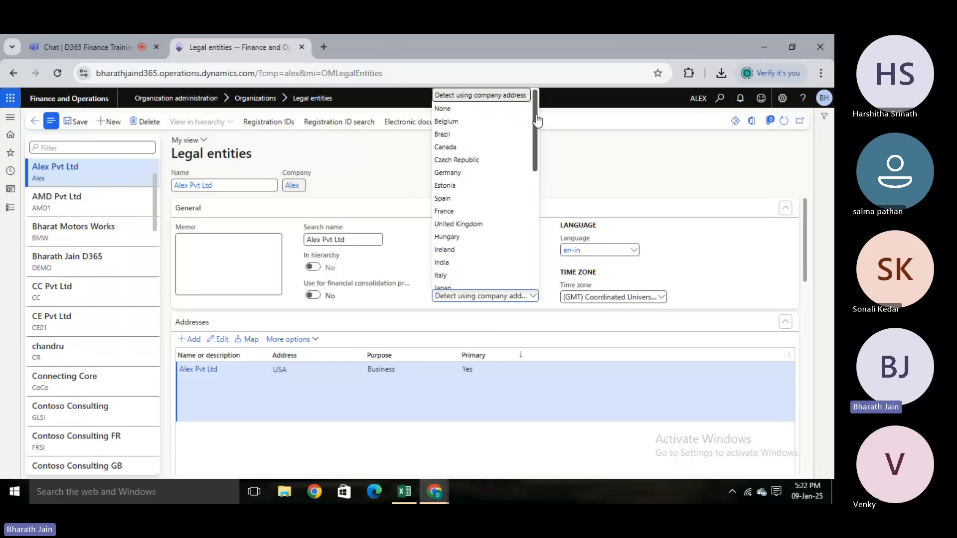
{"action": "left_click", "coordinate": [396, 187]}
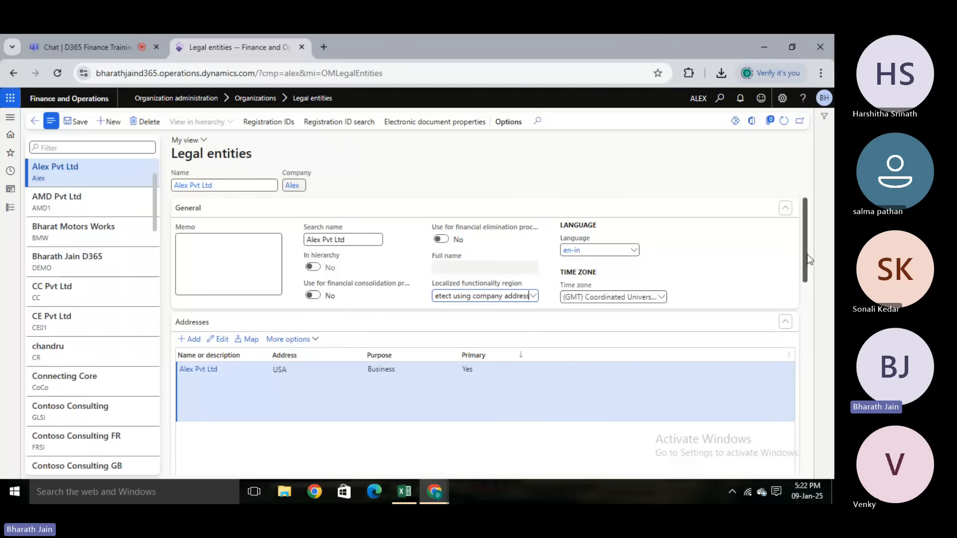
Open the advanced address management of Alex Pvt Ltd, review the address and registration ID fields, and return to Legal entities
{"action": "scroll", "coordinate": [807, 254], "scroll_direction": "down", "scroll_amount": 2}
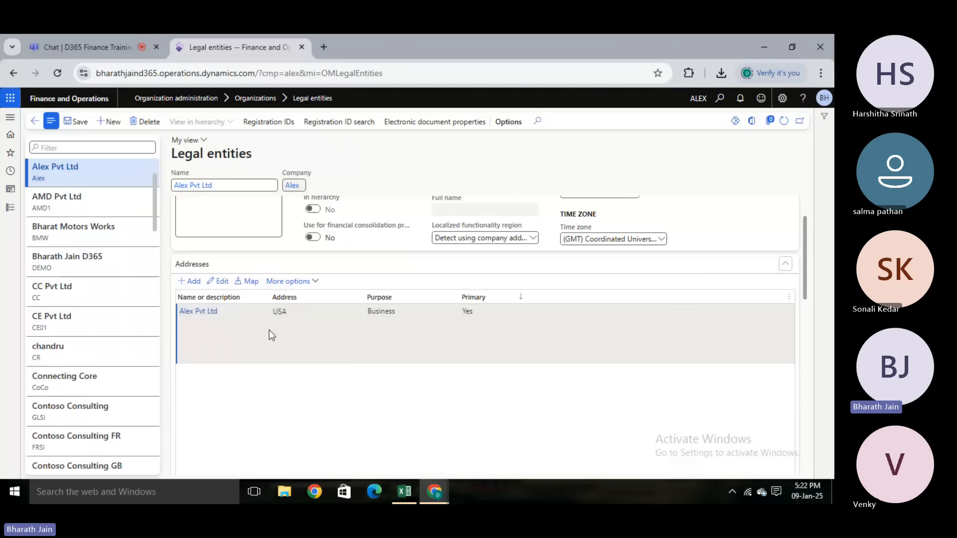
{"action": "left_click", "coordinate": [290, 282]}
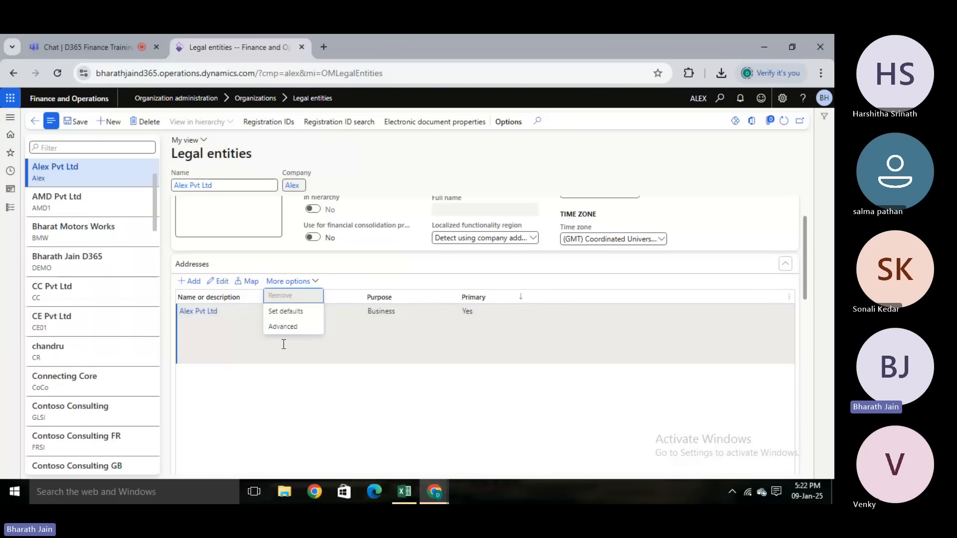
{"action": "left_click", "coordinate": [287, 328]}
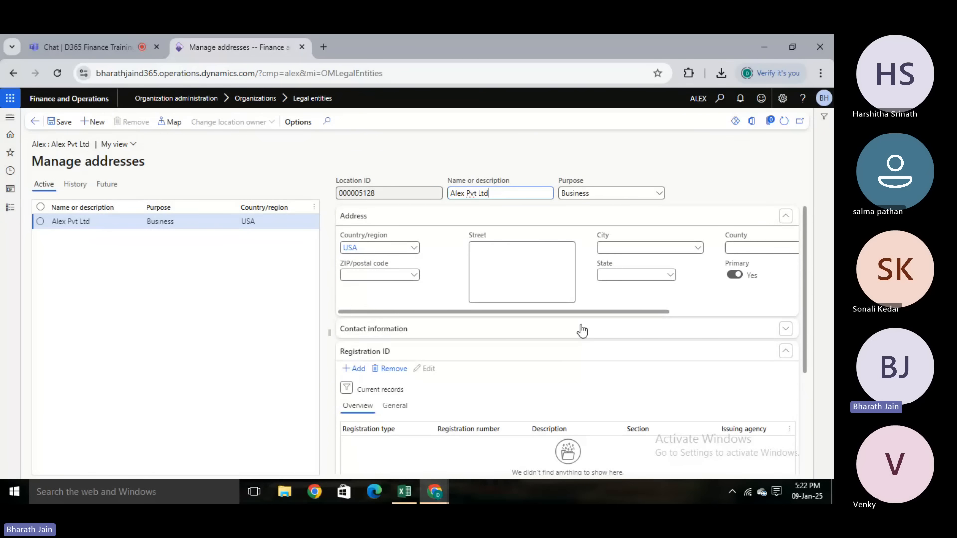
{"action": "left_click", "coordinate": [501, 257]}
{"action": "left_click", "coordinate": [712, 275]}
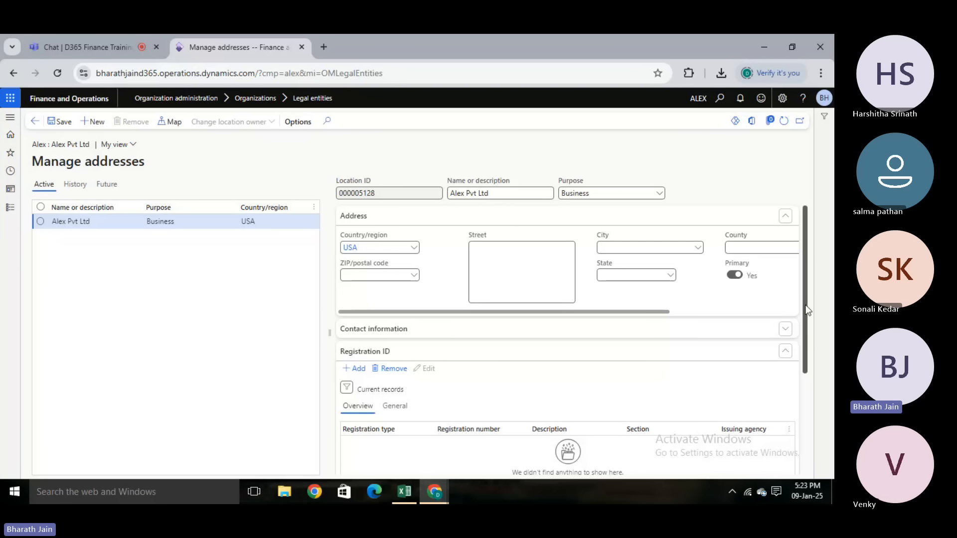
{"action": "left_click_drag", "start_coordinate": [807, 310], "coordinate": [808, 353]}
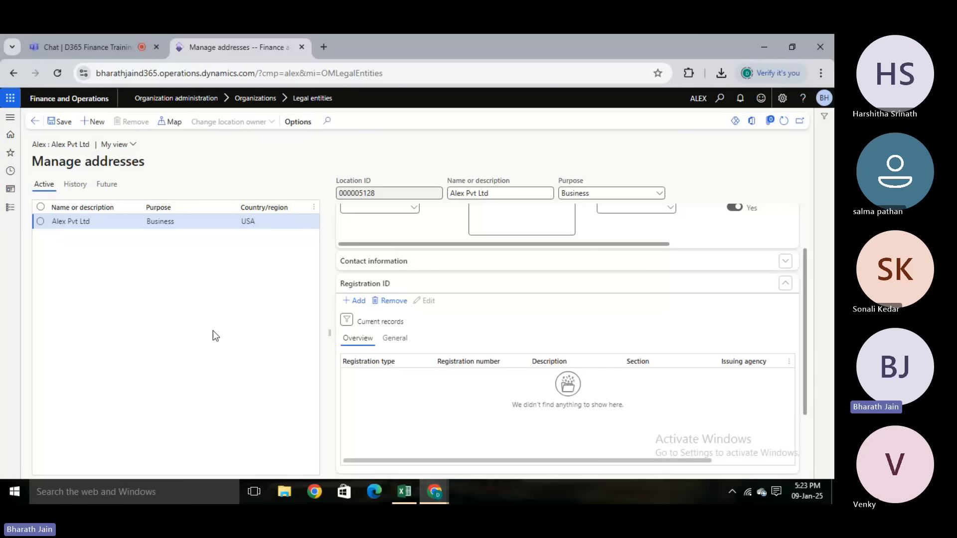
{"action": "left_click", "coordinate": [34, 122]}
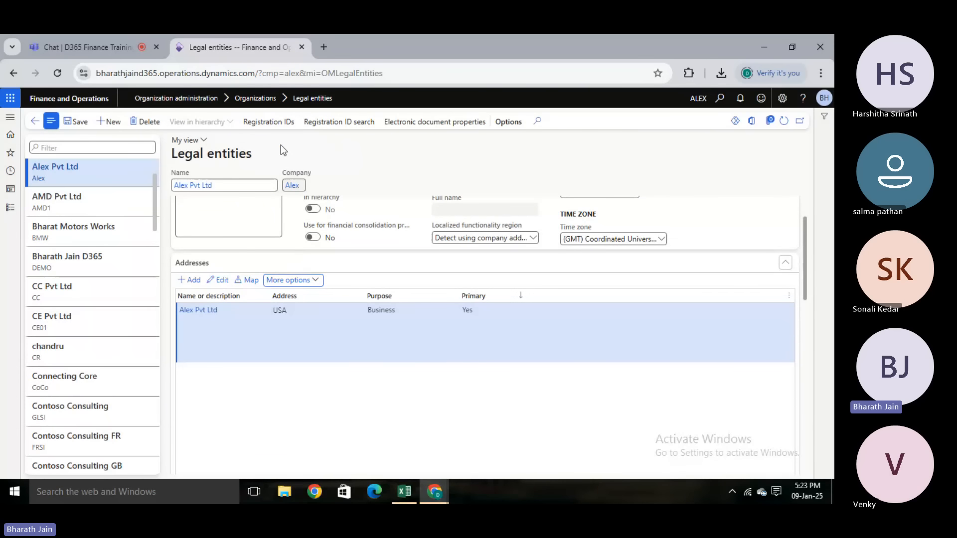
Open the registration IDs of Alex Pvt Ltd, review the registration and general sections, and return to Legal entities
{"action": "left_click", "coordinate": [270, 125]}
{"action": "left_click", "coordinate": [270, 126]}
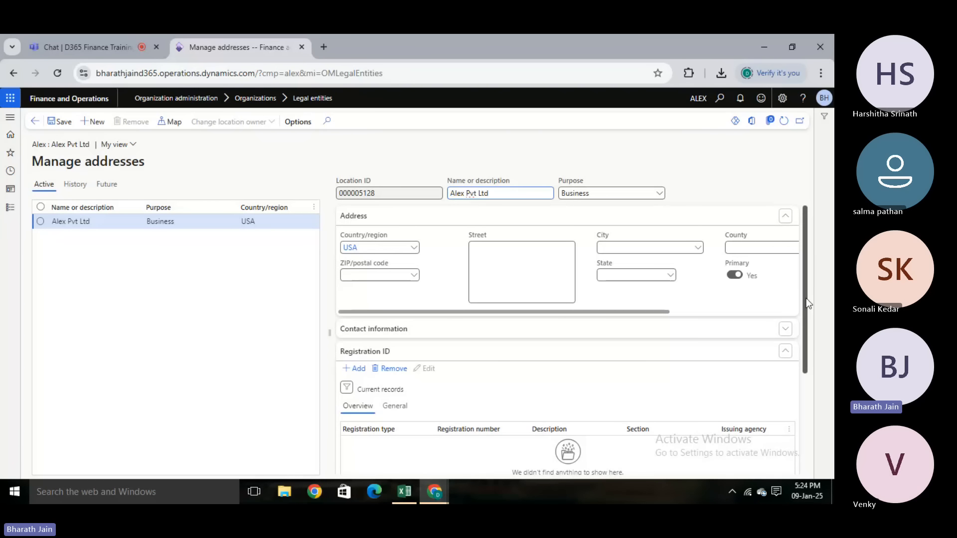
{"action": "left_click_drag", "start_coordinate": [805, 298], "coordinate": [807, 413]}
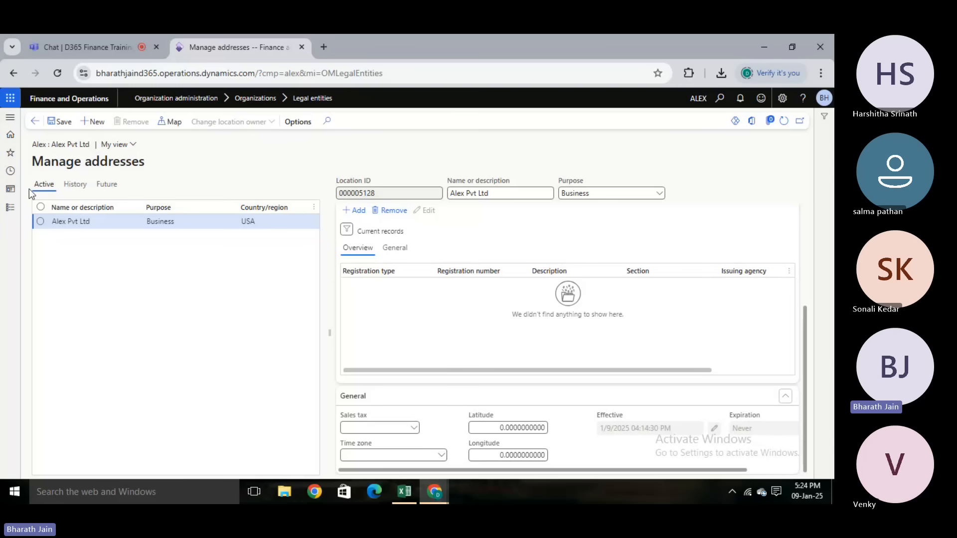
{"action": "left_click", "coordinate": [35, 122]}
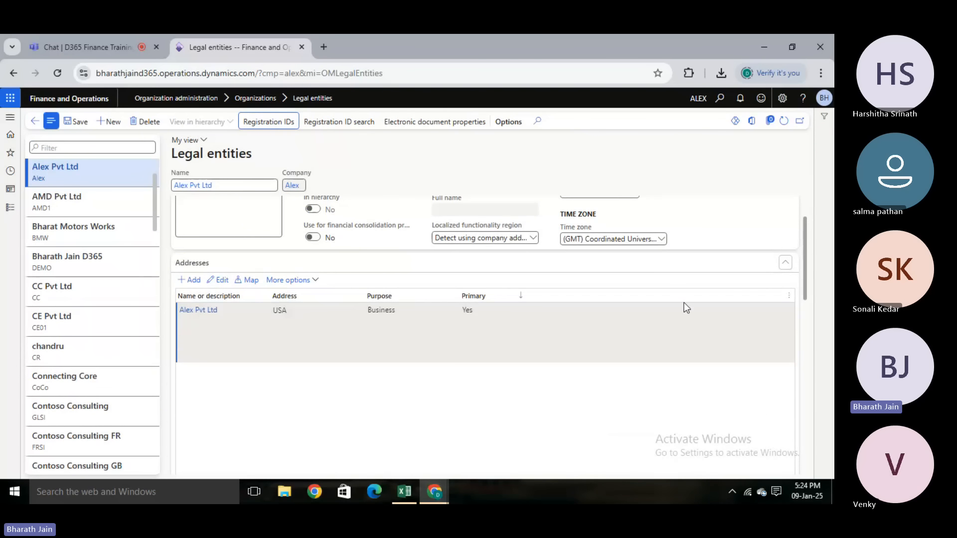
Expand the bank account information of Alex Pvt Ltd and examine its routing, payment instruction and bank account fields
{"action": "left_click_drag", "start_coordinate": [812, 258], "coordinate": [806, 336]}
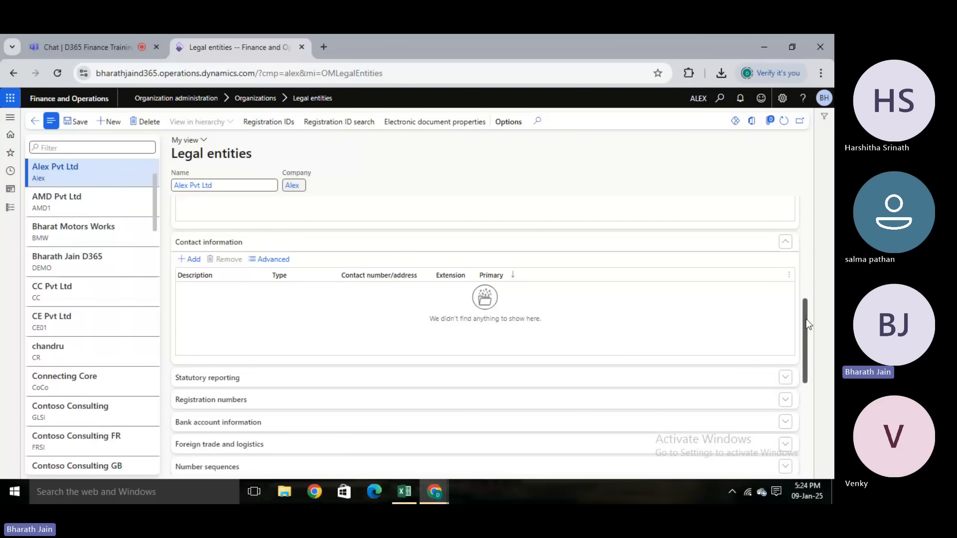
{"action": "left_click_drag", "start_coordinate": [808, 323], "coordinate": [807, 368]}
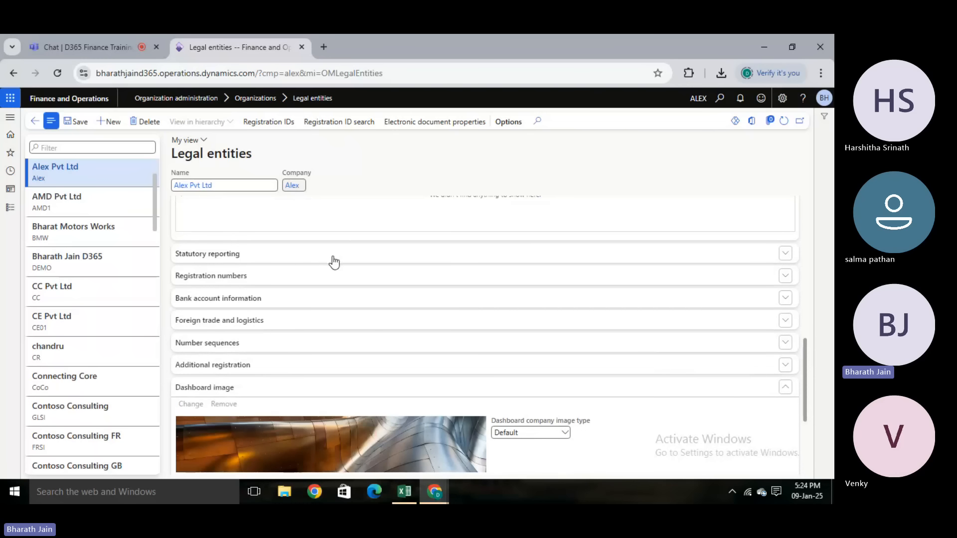
{"action": "left_click", "coordinate": [309, 301]}
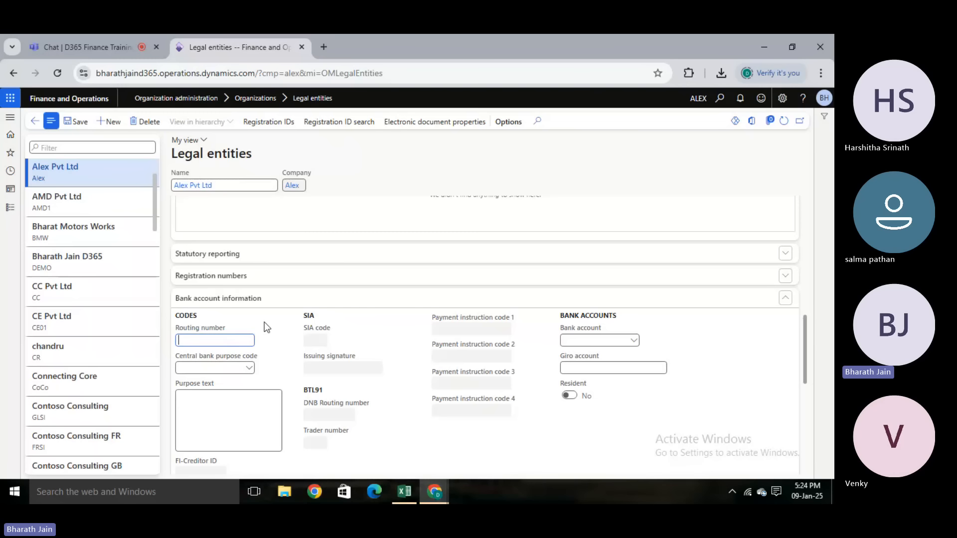
Switch to the Teams meeting, admit the participant waiting in the lobby, and return to Legal entities in Finance and Operations
{"action": "left_click", "coordinate": [74, 37]}
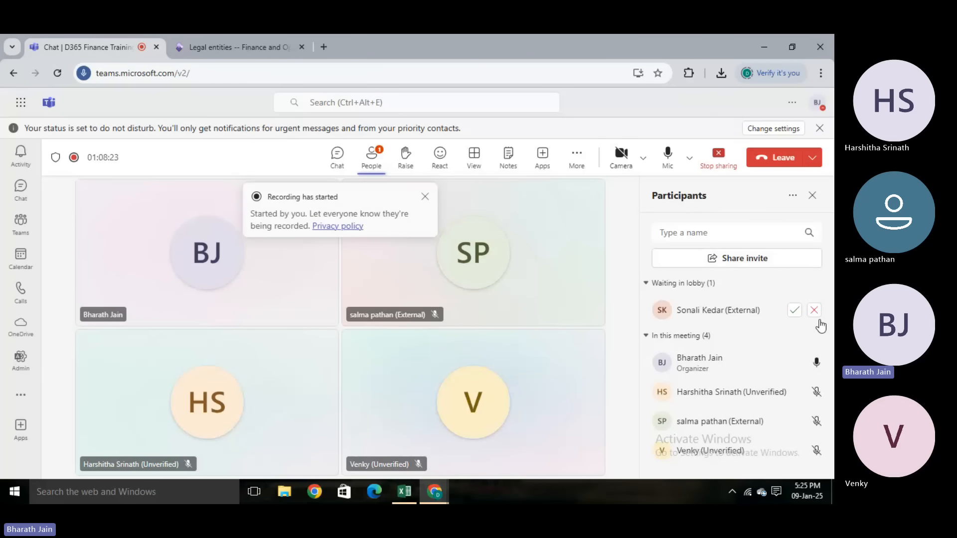
{"action": "left_click", "coordinate": [795, 312]}
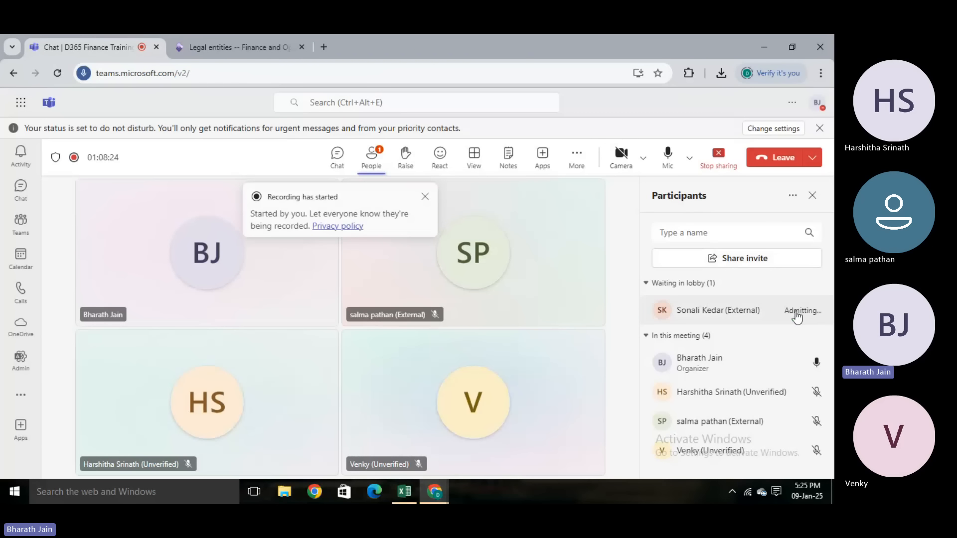
{"action": "left_click", "coordinate": [254, 36]}
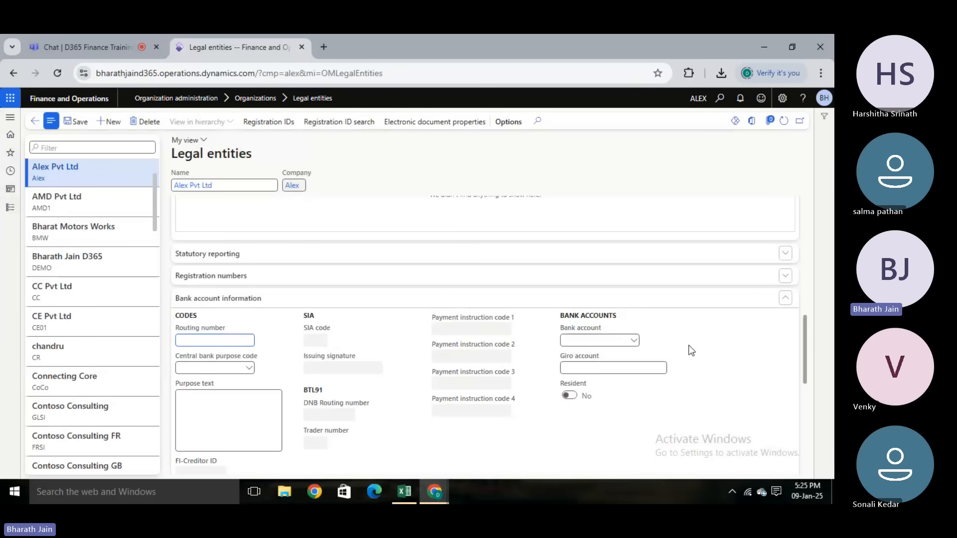
Check the bank account choices of Alex Pvt Ltd without selecting one and collapse the bank account information
{"action": "left_click", "coordinate": [637, 343]}
{"action": "left_click", "coordinate": [537, 383]}
{"action": "left_click", "coordinate": [785, 301]}
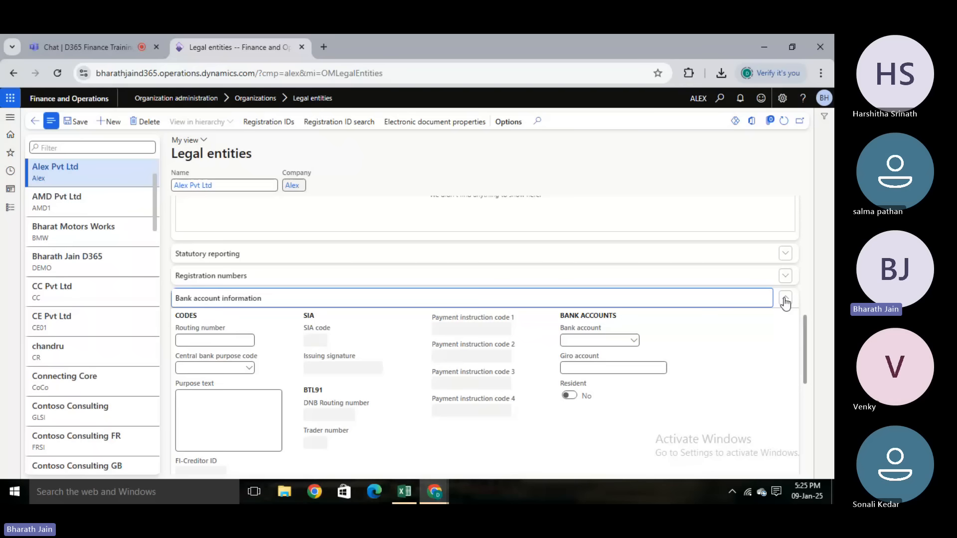
{"action": "left_click", "coordinate": [735, 295]}
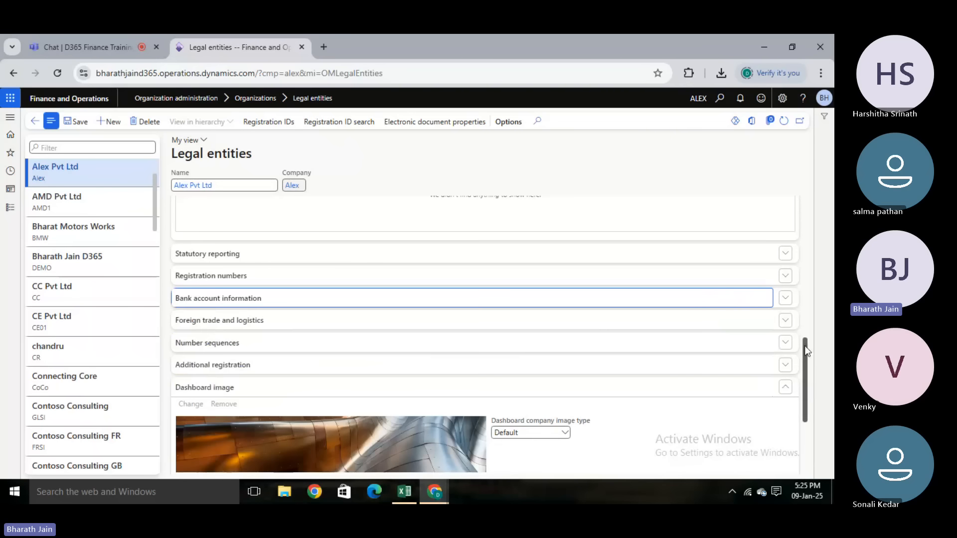
Try Logo as the dashboard company image type of Alex Pvt Ltd and set it back to Default
{"action": "left_click_drag", "start_coordinate": [804, 345], "coordinate": [806, 378]}
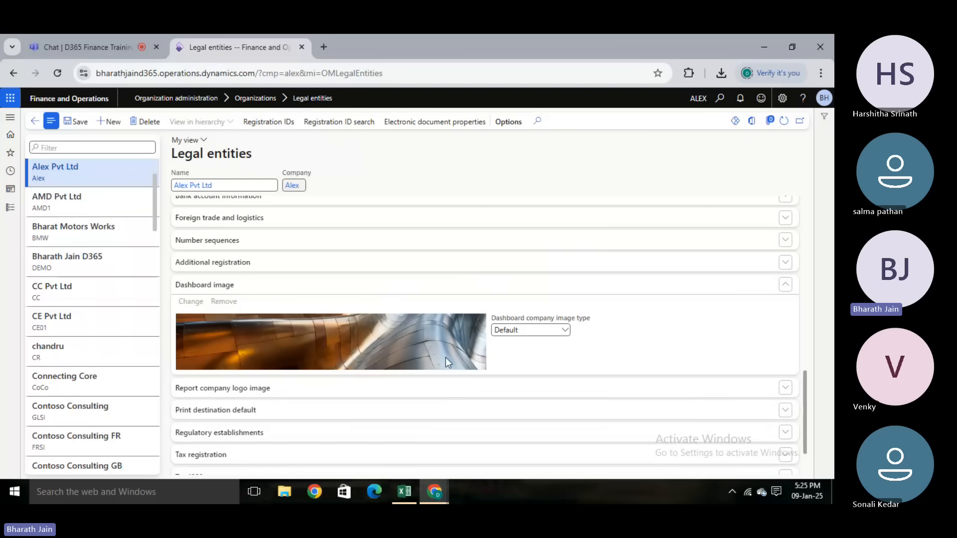
{"action": "left_click", "coordinate": [566, 333]}
{"action": "left_click", "coordinate": [567, 334]}
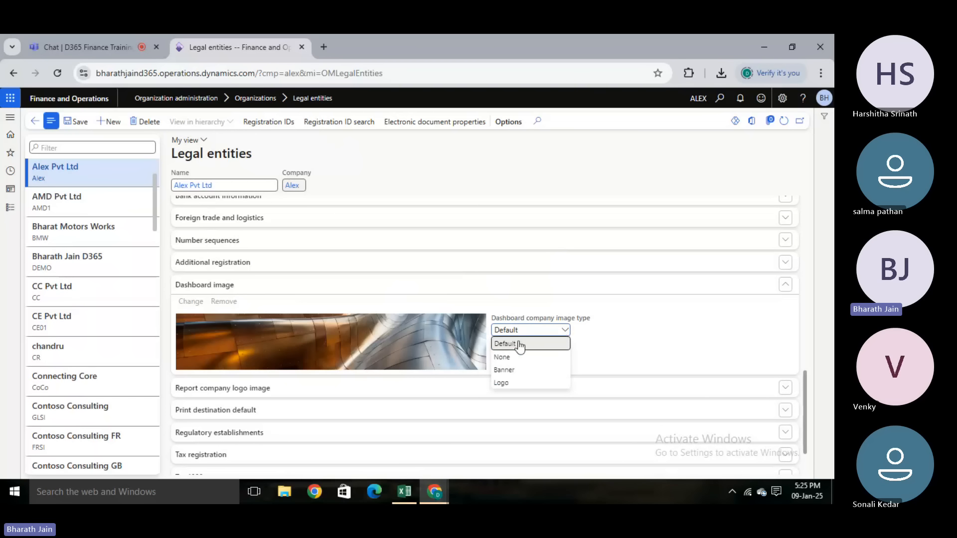
{"action": "left_click", "coordinate": [510, 389]}
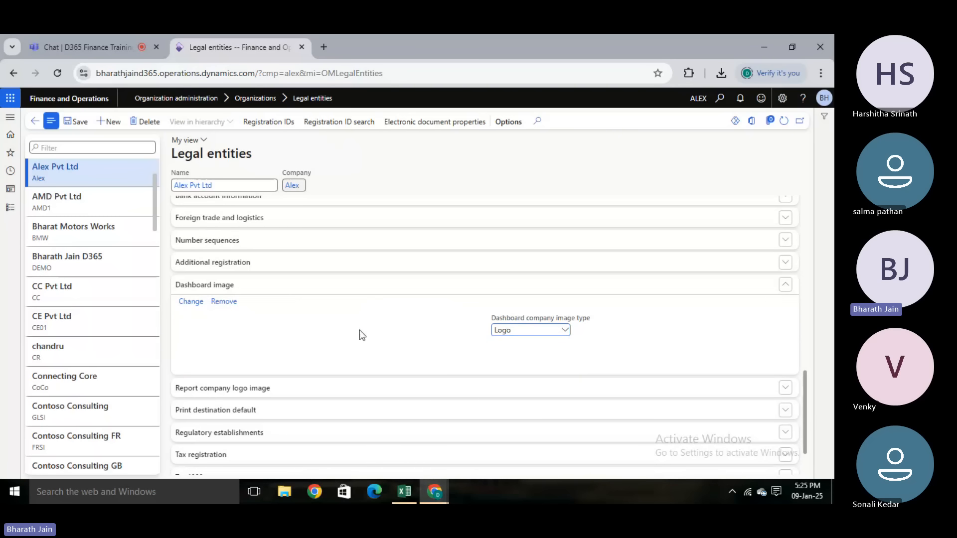
{"action": "left_click", "coordinate": [564, 329]}
{"action": "left_click", "coordinate": [504, 343]}
Review the report company logo image section of Alex Pvt Ltd and collapse it without changing the image
{"action": "left_click_drag", "start_coordinate": [805, 391], "coordinate": [803, 426]}
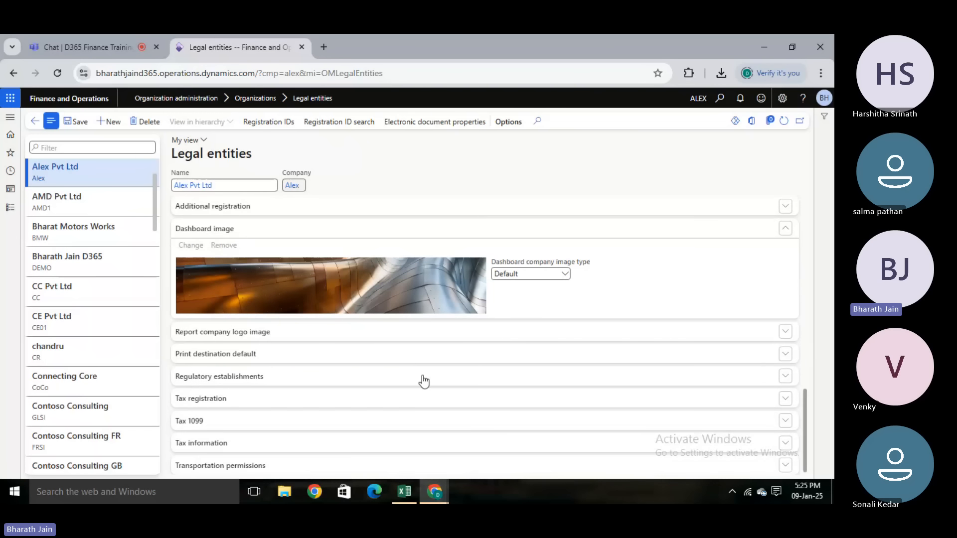
{"action": "left_click", "coordinate": [322, 332]}
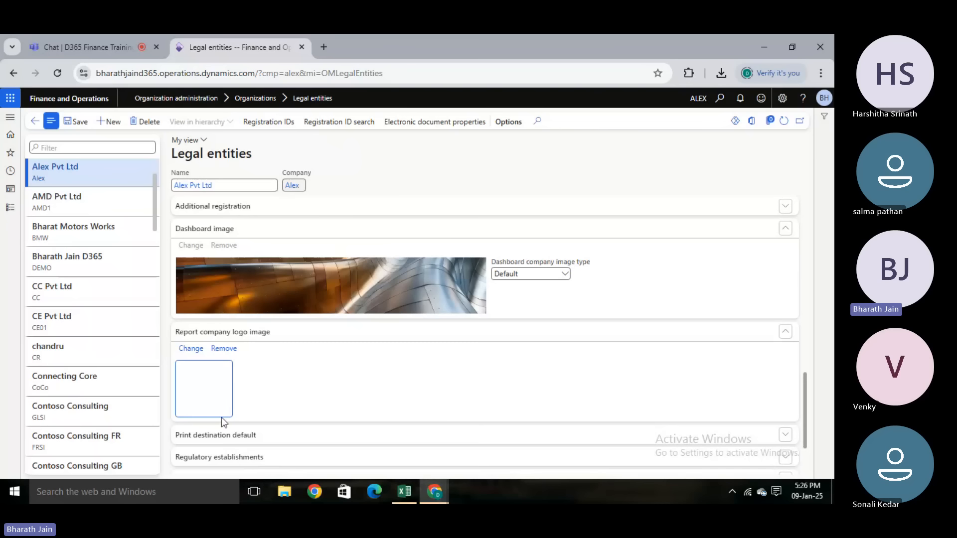
{"action": "left_click", "coordinate": [263, 331]}
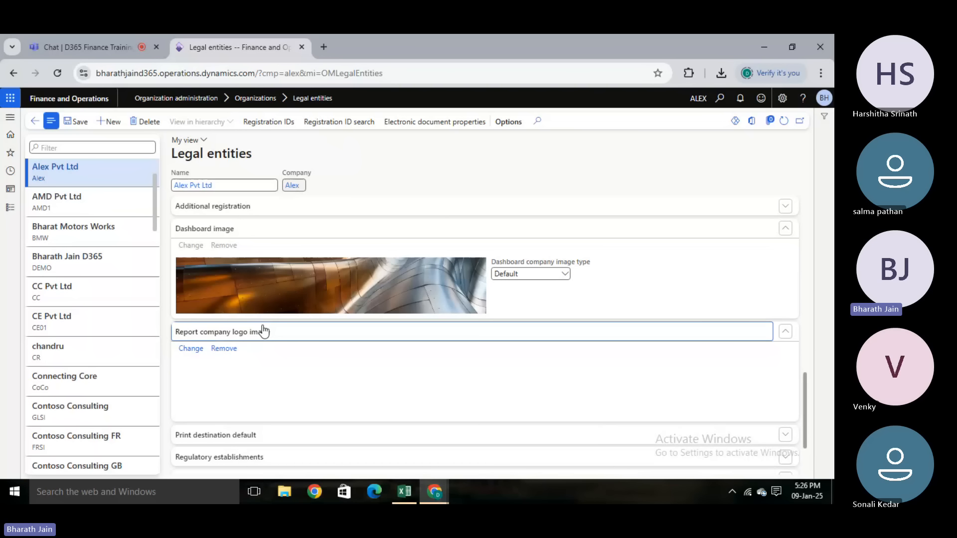
{"action": "left_click", "coordinate": [252, 332]}
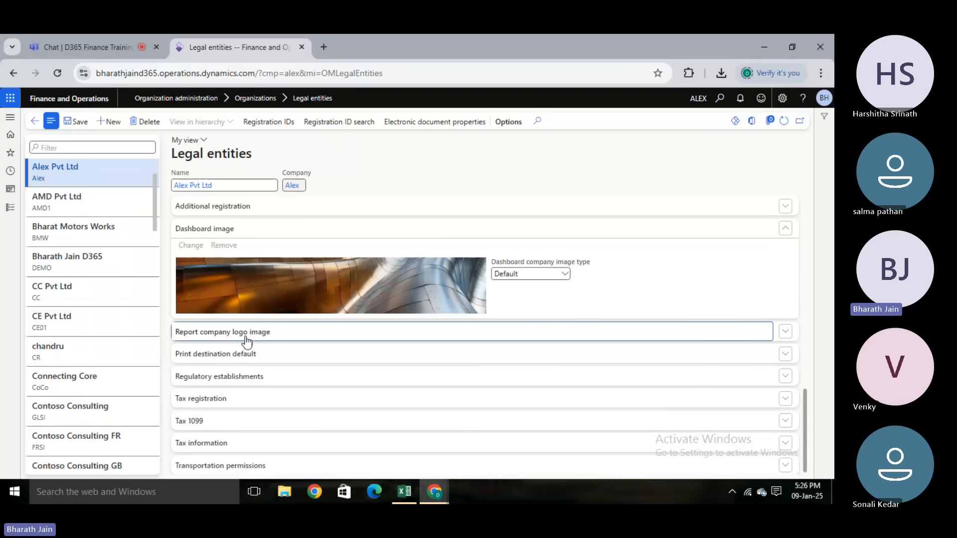
Review the PAN fields in the tax information of Alex Pvt Ltd and collapse that section
{"action": "left_click", "coordinate": [368, 444]}
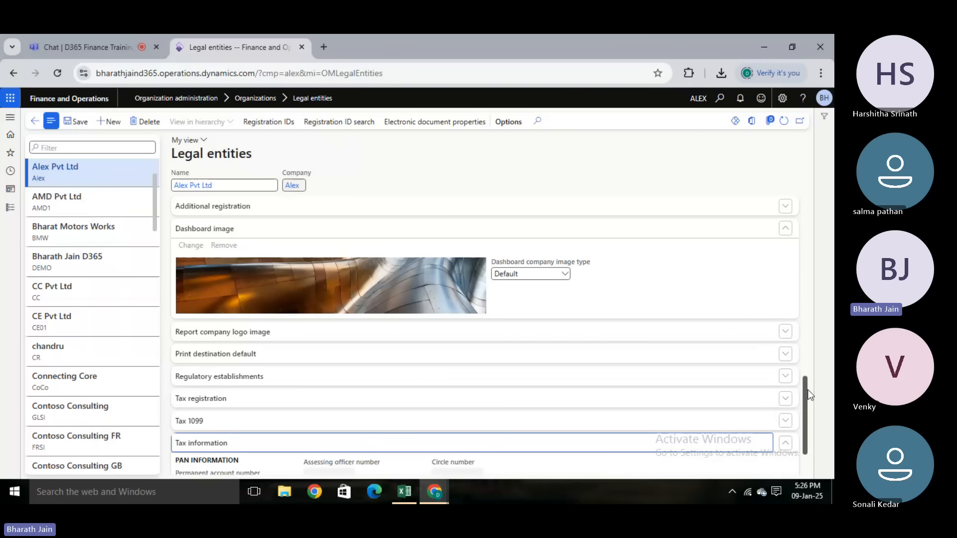
{"action": "left_click_drag", "start_coordinate": [807, 391], "coordinate": [809, 429]}
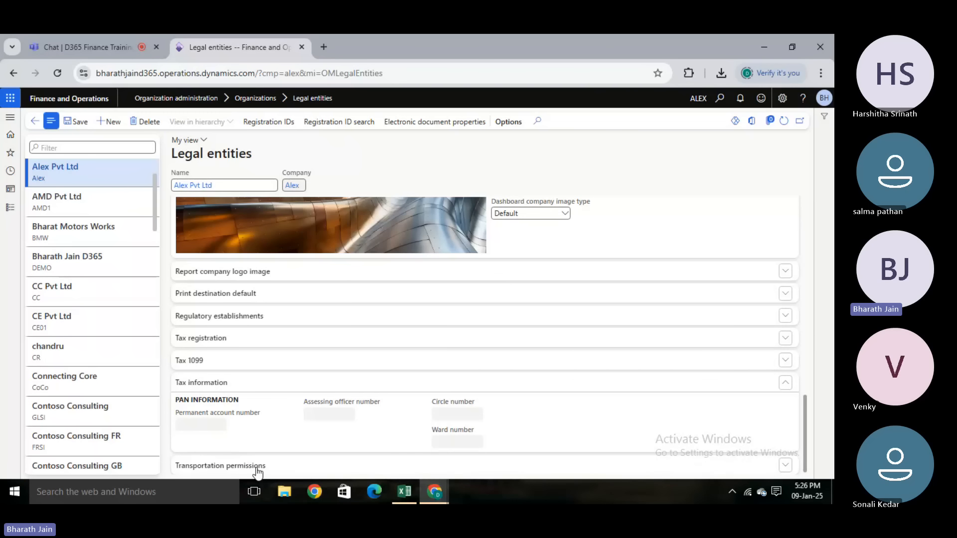
{"action": "left_click", "coordinate": [353, 387]}
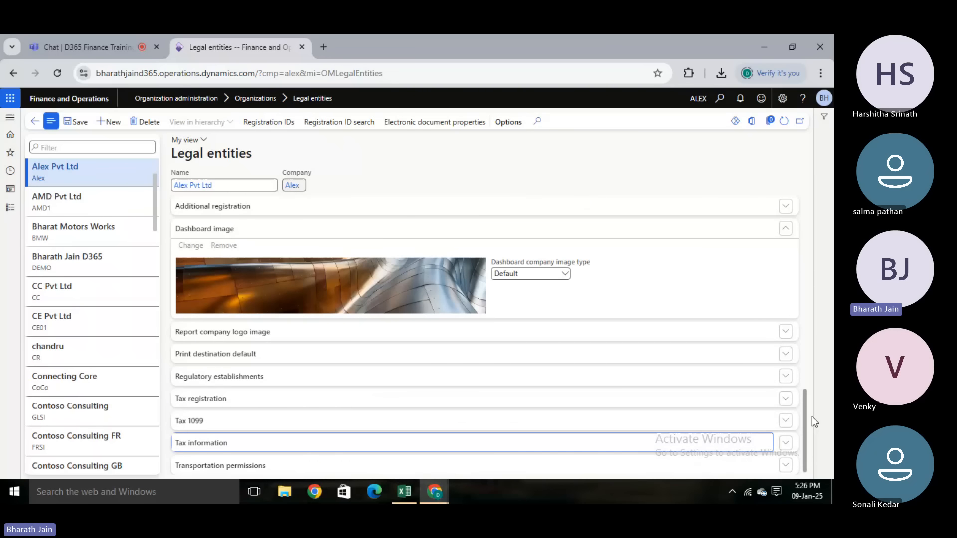
Examine the number sequence references of Alex Pvt Ltd and collapse that section without assigning any codes
{"action": "left_click_drag", "start_coordinate": [806, 410], "coordinate": [821, 215]}
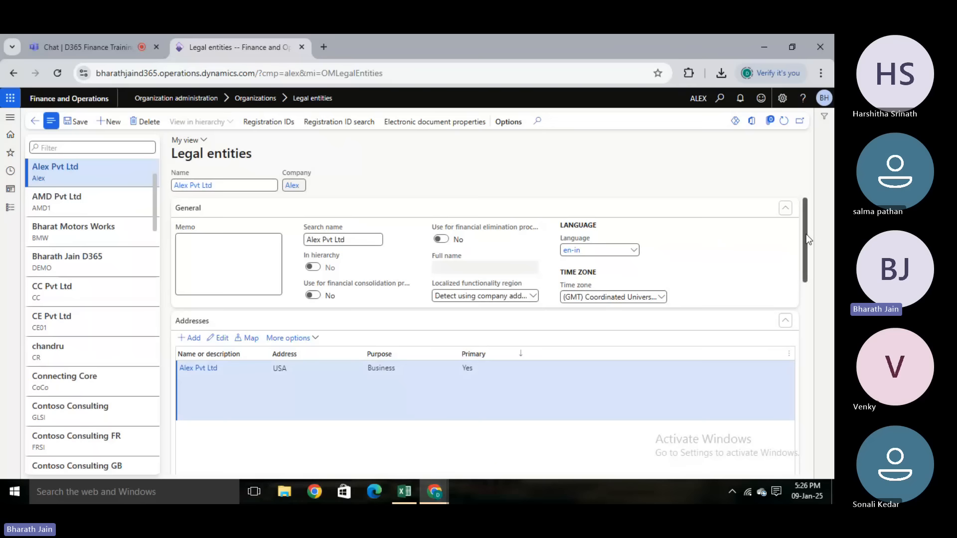
{"action": "left_click_drag", "start_coordinate": [808, 239], "coordinate": [813, 350]}
{"action": "scroll", "coordinate": [812, 343], "scroll_direction": "down", "scroll_amount": 1}
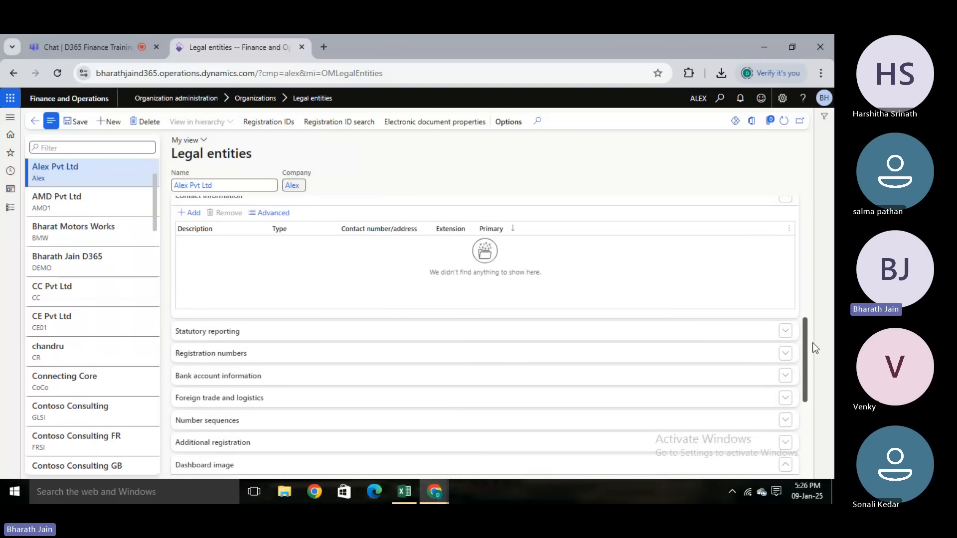
{"action": "scroll", "coordinate": [812, 344], "scroll_direction": "down", "scroll_amount": 1}
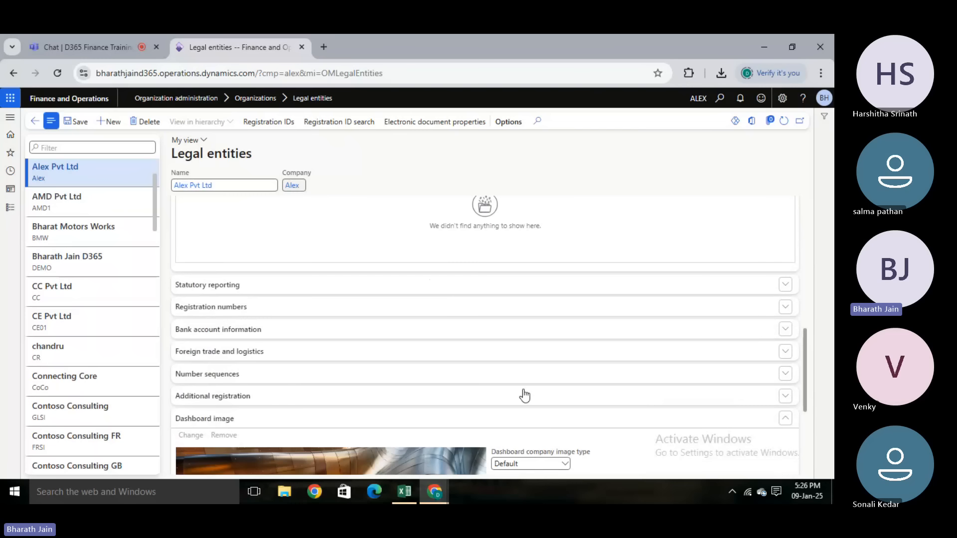
{"action": "left_click", "coordinate": [522, 380]}
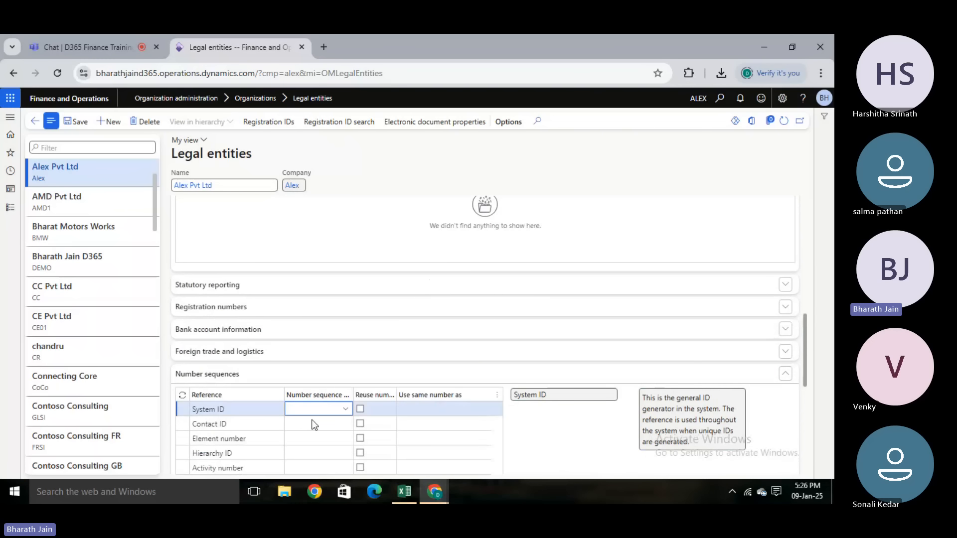
{"action": "left_click", "coordinate": [350, 372]}
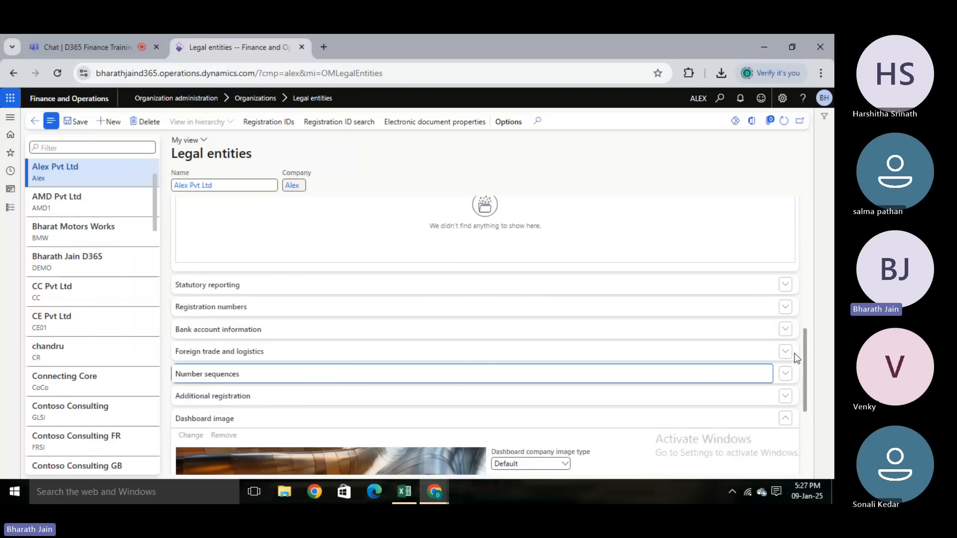
Save the Alex Pvt Ltd legal entity record
{"action": "left_click_drag", "start_coordinate": [802, 351], "coordinate": [809, 208]}
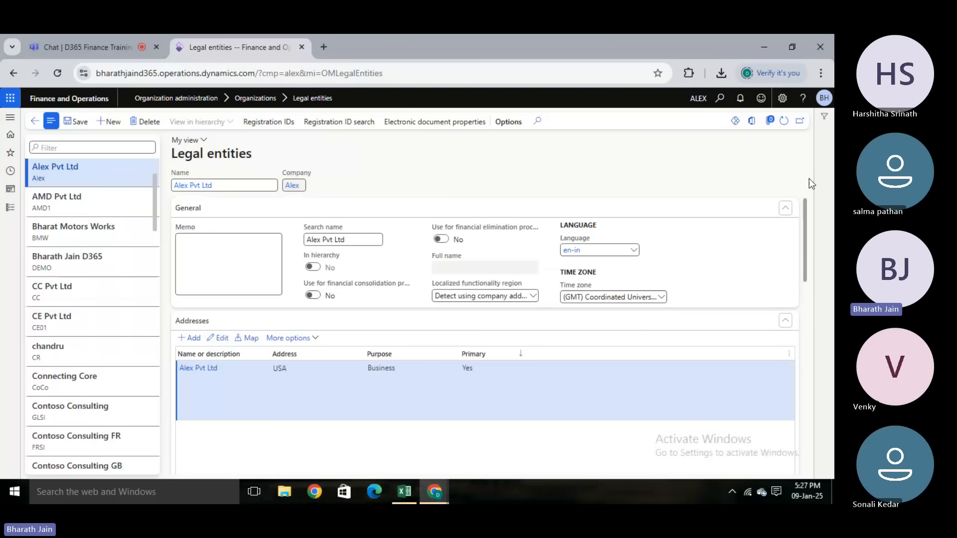
{"action": "left_click", "coordinate": [77, 122]}
{"action": "left_click", "coordinate": [312, 142]}
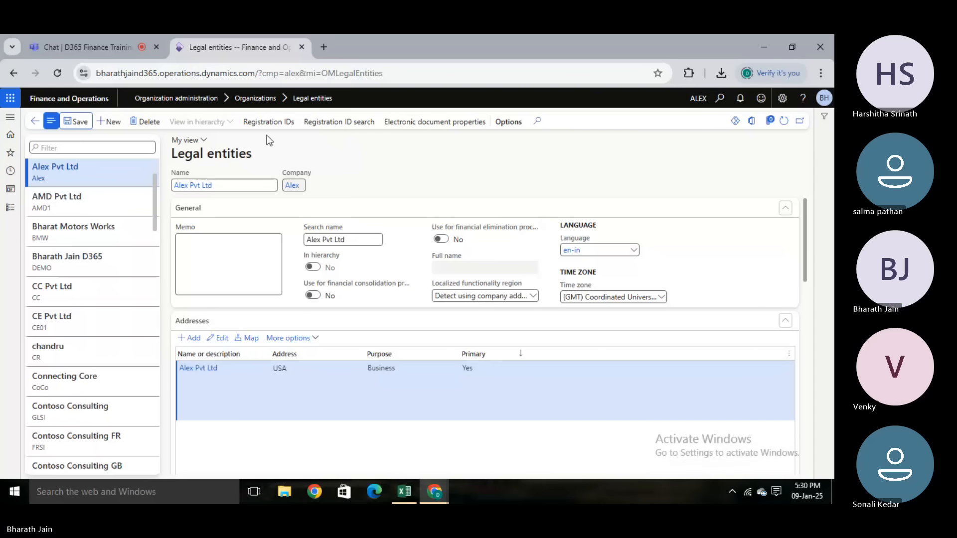
Switch to the Teams meeting and stop its recording
{"action": "left_click", "coordinate": [113, 51]}
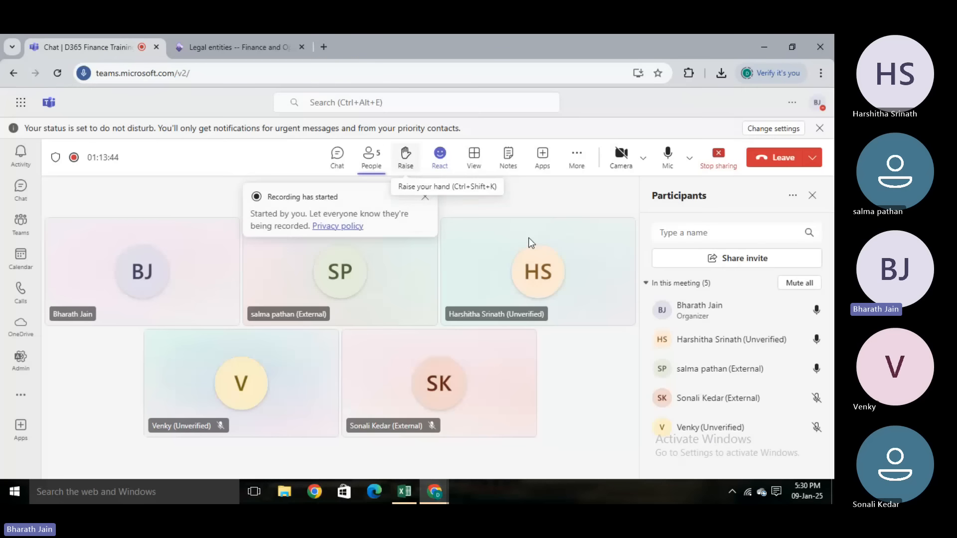
{"action": "left_click", "coordinate": [581, 170]}
{"action": "mouse_move", "coordinate": [620, 195]}
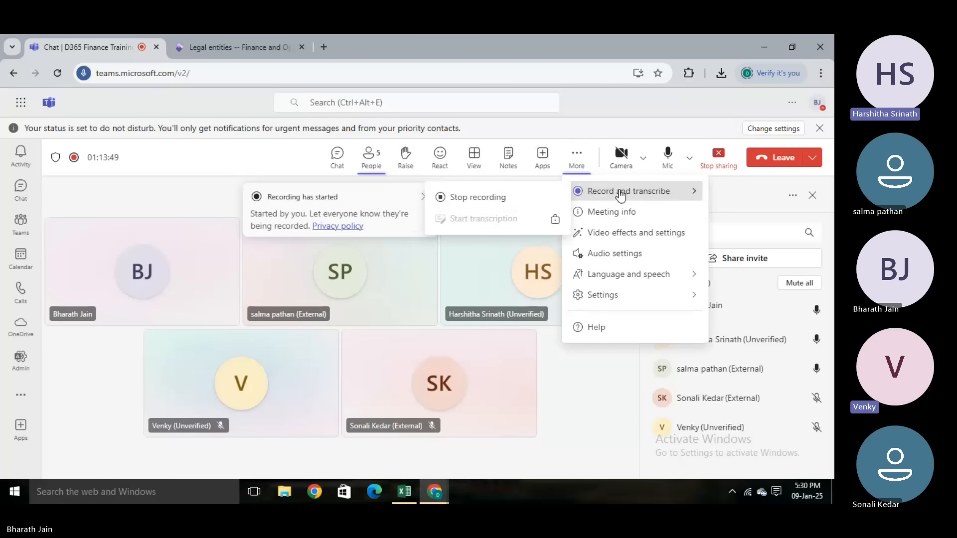
{"action": "left_click", "coordinate": [541, 202]}
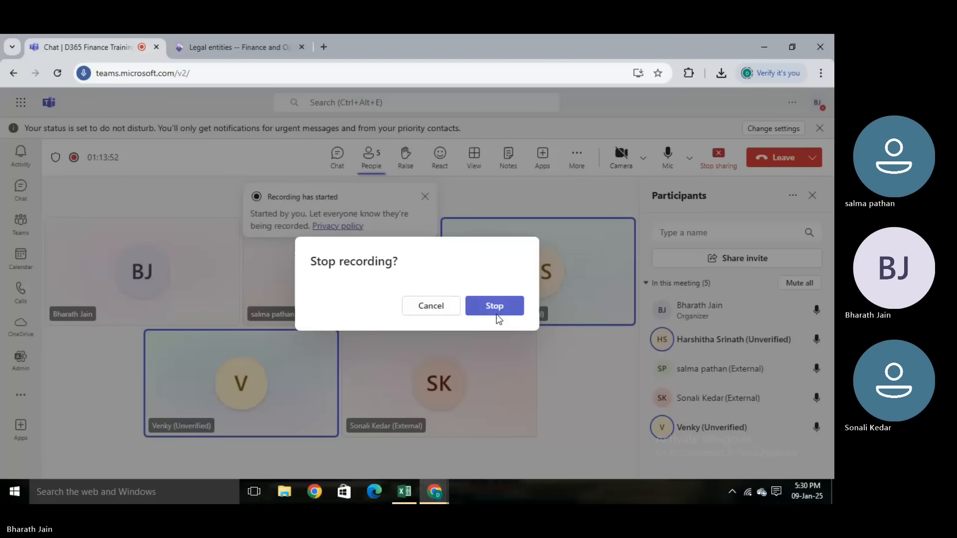